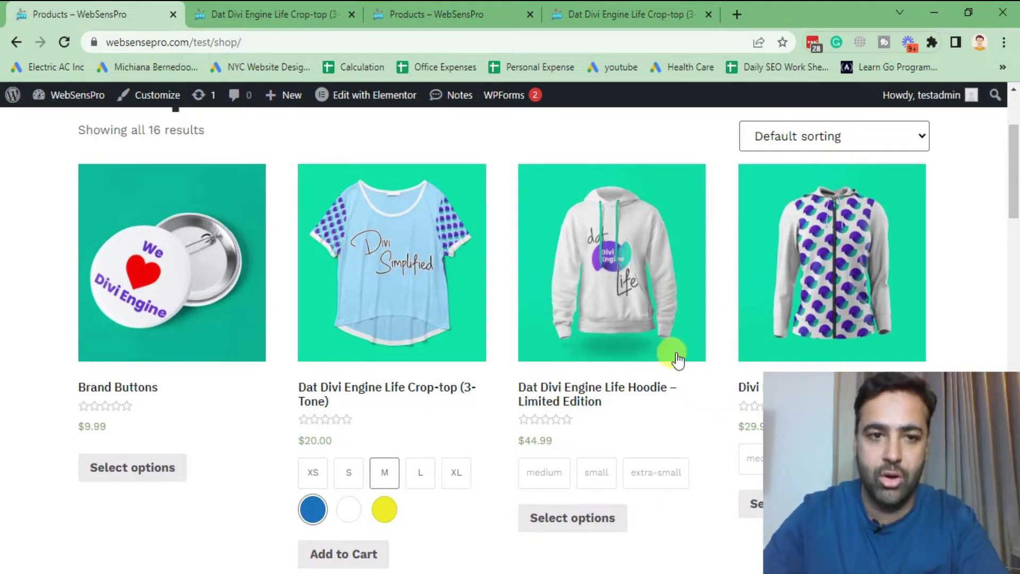
# Preview the crop-top in White and then Yellow using its colour swatches in the demo shop.
pyautogui.scroll(-3, 676, 357)
pyautogui.scroll(3, 663, 371)
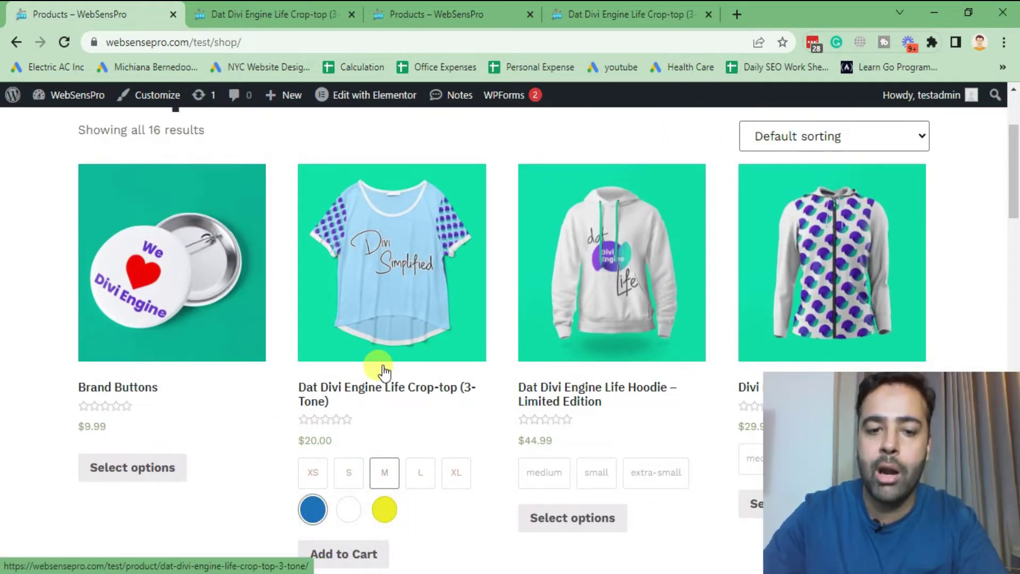
pyautogui.click(345, 512)
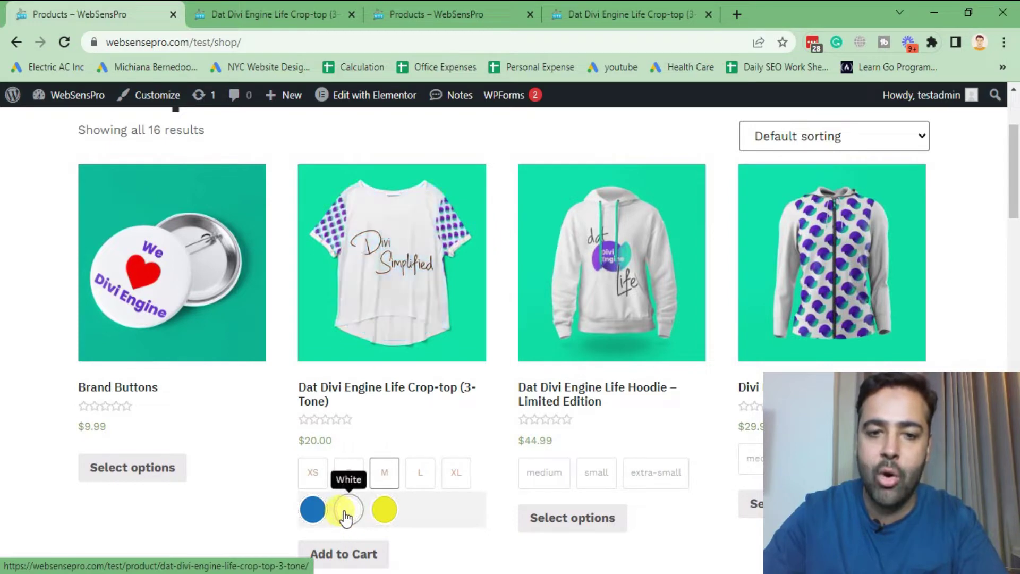
pyautogui.click(384, 509)
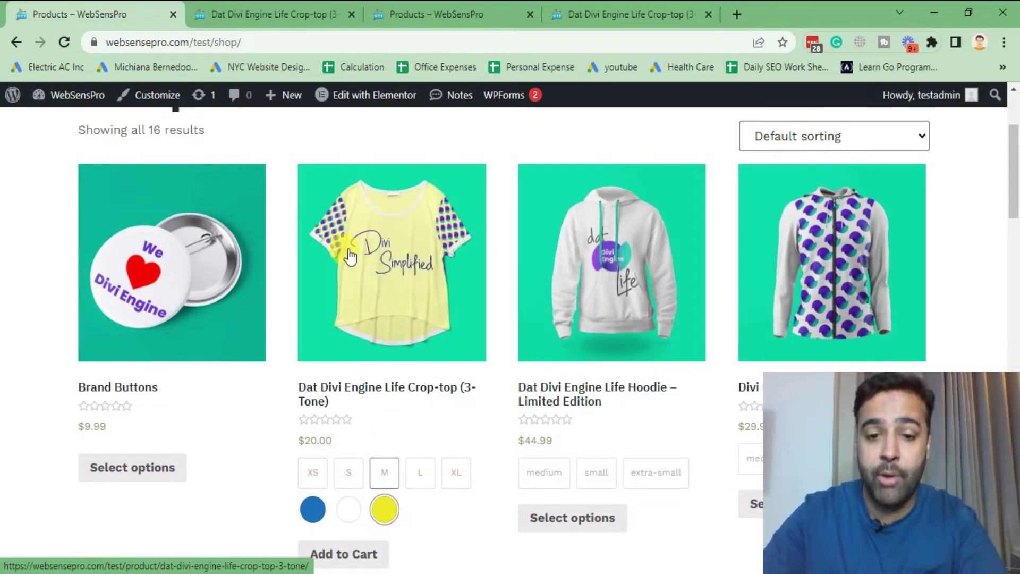
# Look over the crop-top product page, then switch to the plain shop listing without swatches.
pyautogui.click(272, 16)
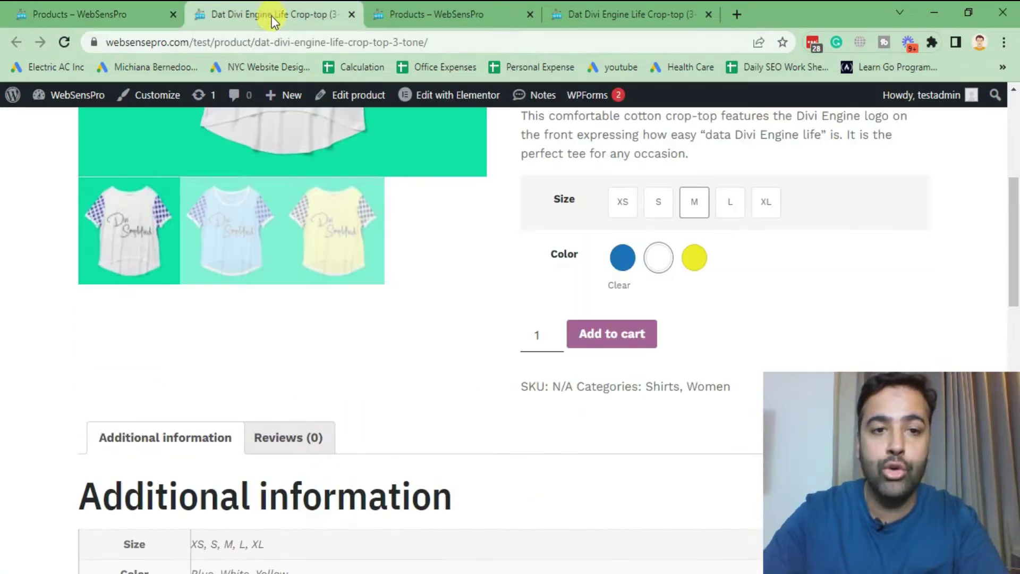
pyautogui.scroll(5, 534, 316)
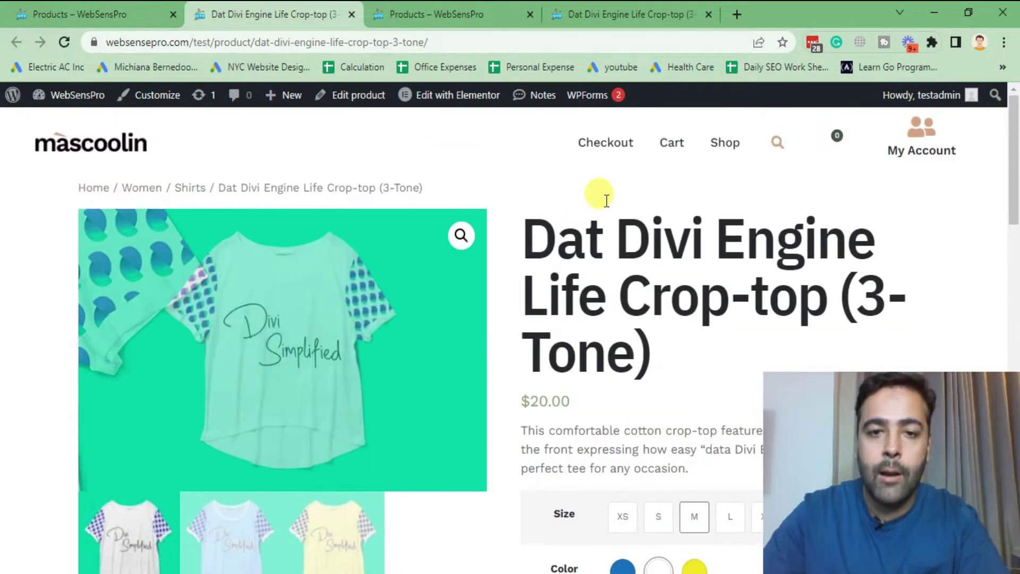
pyautogui.scroll(-3, 606, 201)
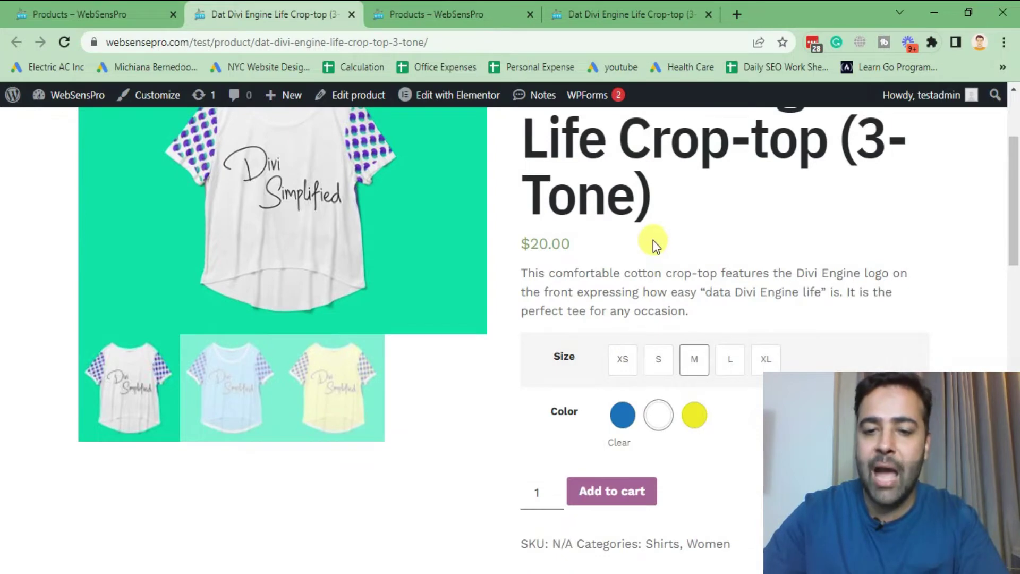
pyautogui.scroll(-3, 653, 240)
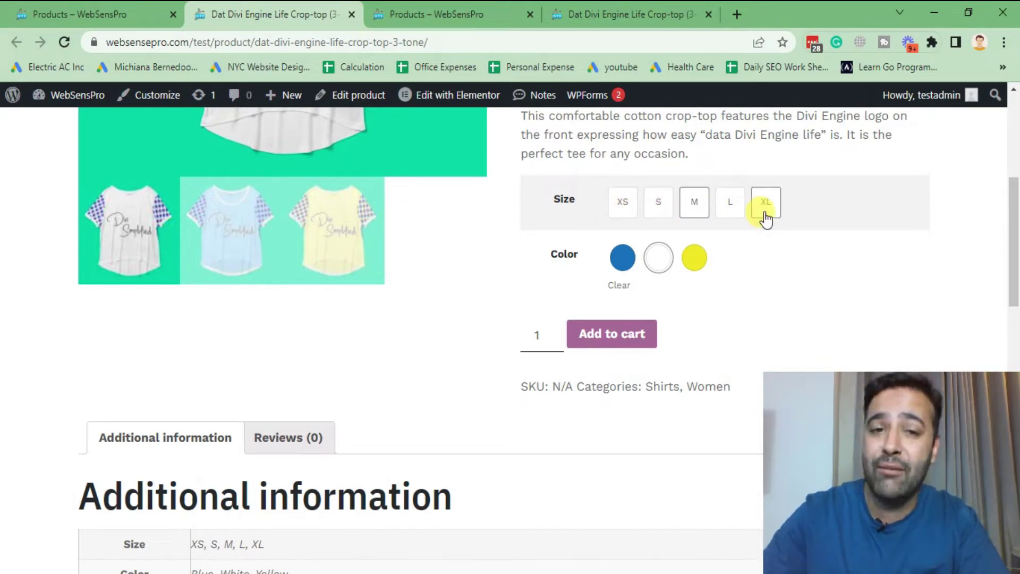
pyautogui.click(450, 18)
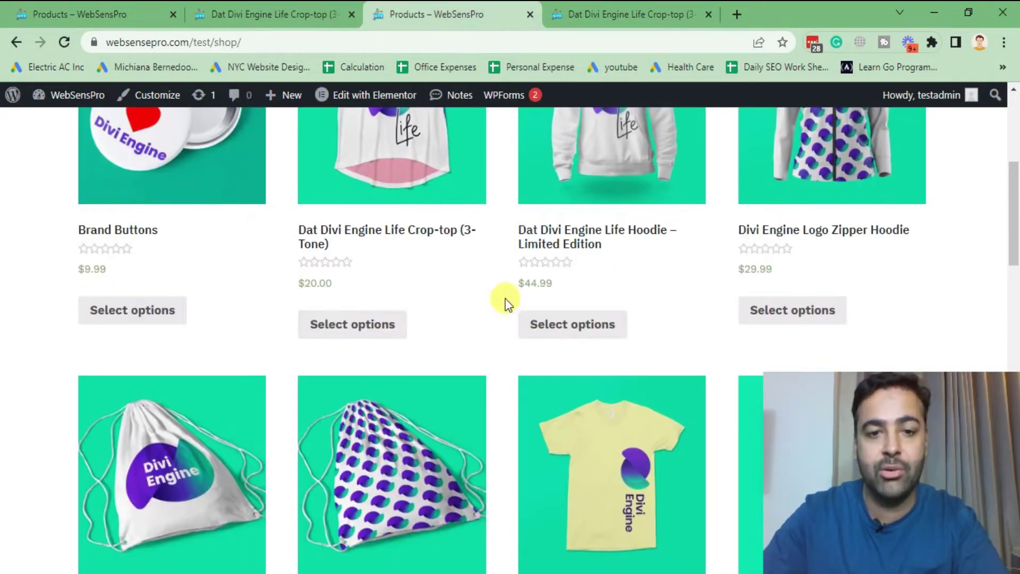
# Switch to the plain crop-top product page that uses dropdowns instead of swatches.
pyautogui.scroll(3, 391, 334)
pyautogui.scroll(-3, 420, 212)
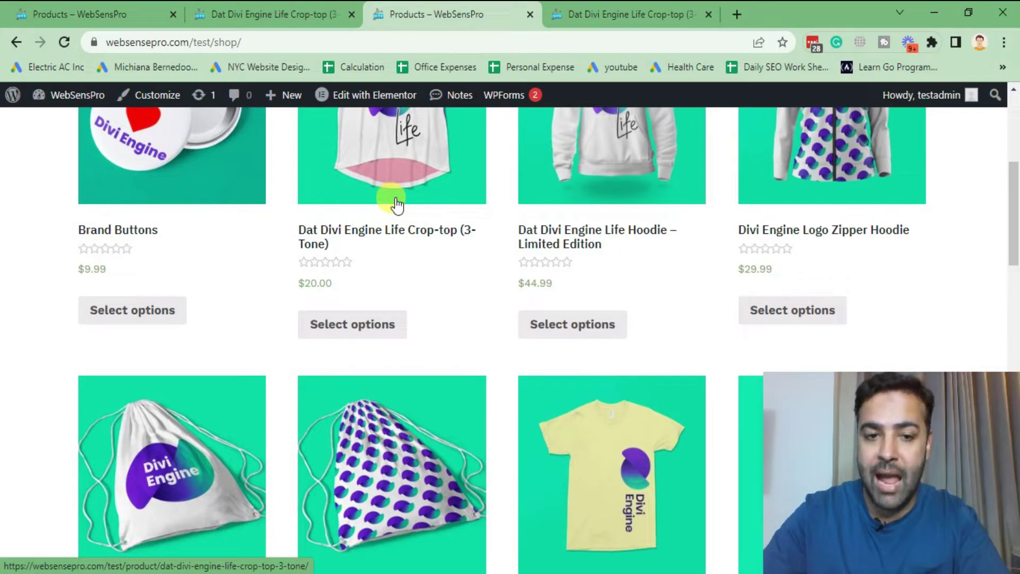
pyautogui.click(592, 17)
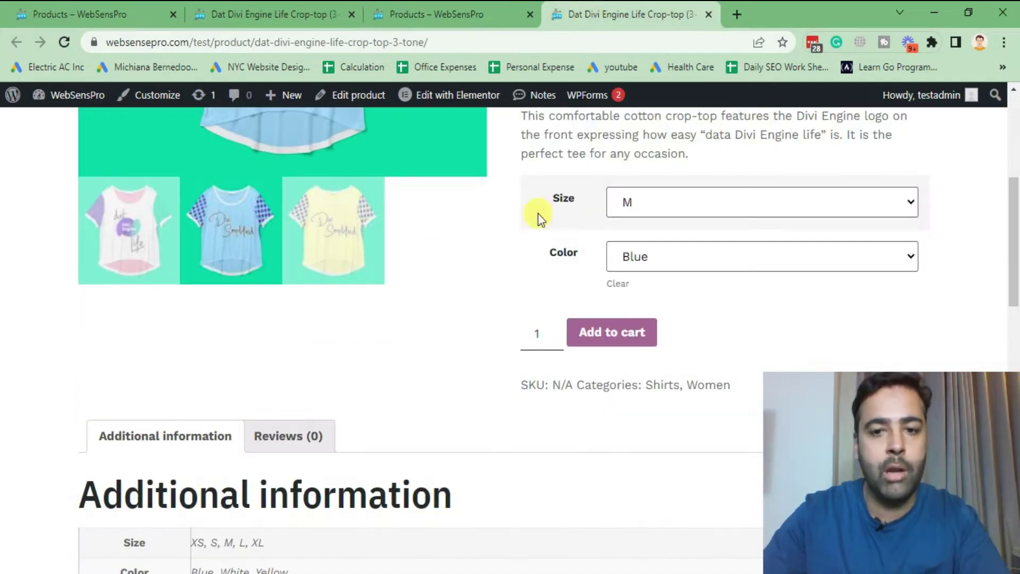
pyautogui.scroll(4, 509, 330)
pyautogui.scroll(-4, 546, 262)
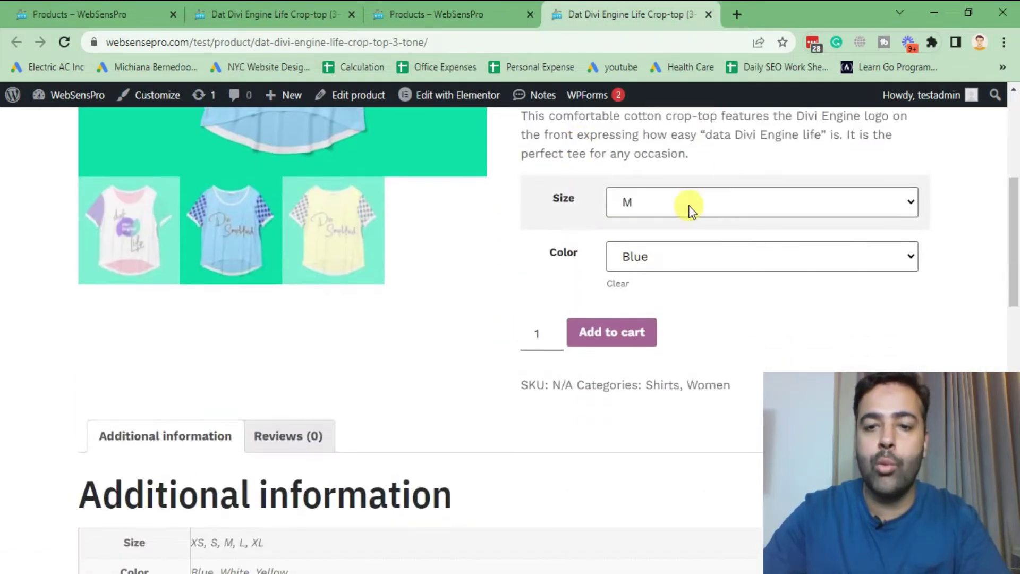
# Check the Size dropdown (M) and Color dropdown (Blue), then return to the swatch shop listing with Ctrl+1.
pyautogui.click(688, 205)
pyautogui.click(688, 205)
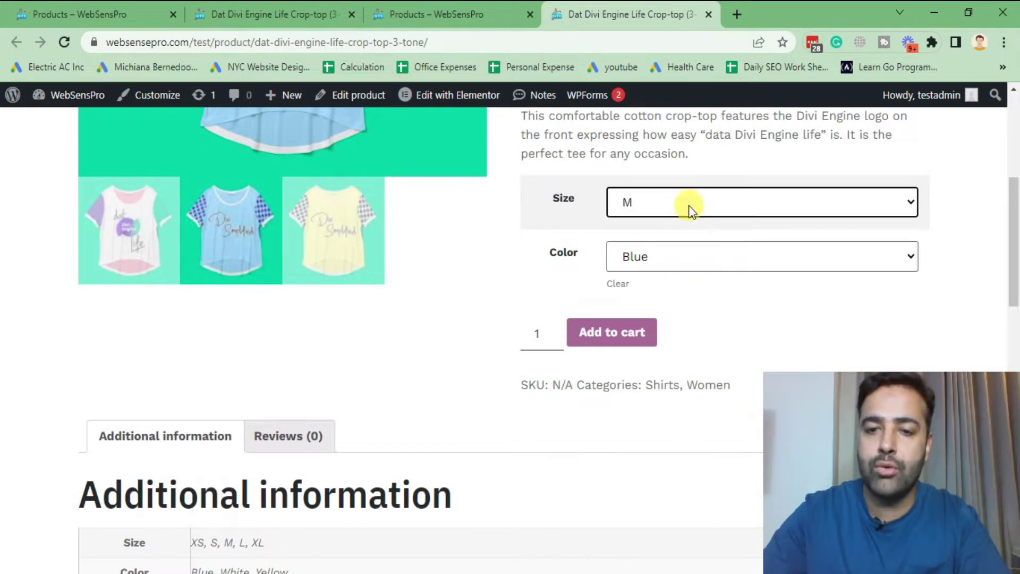
pyautogui.click(690, 266)
pyautogui.click(690, 261)
pyautogui.scroll(5, 537, 365)
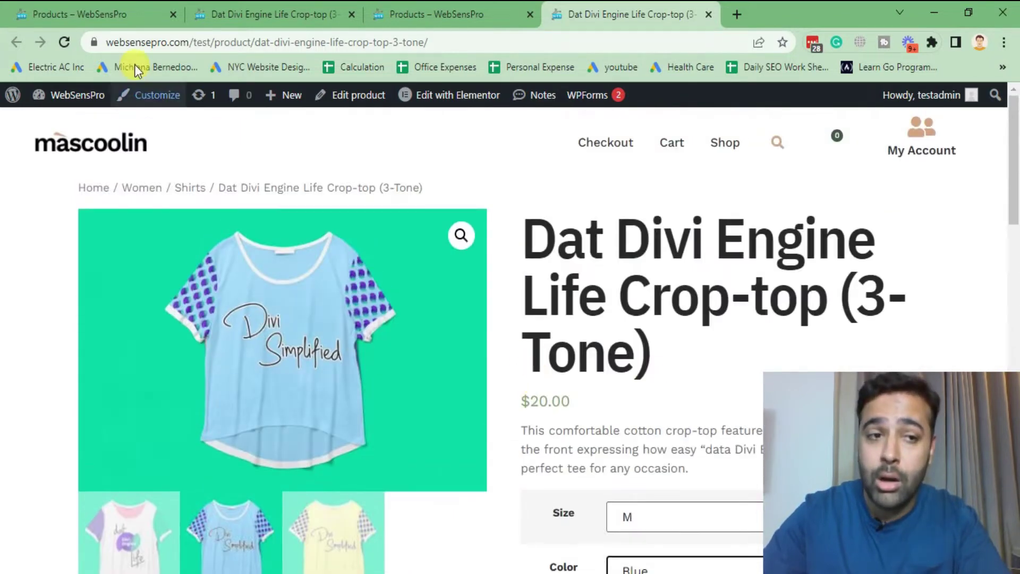
pyautogui.hotkey('ctrl', '1')
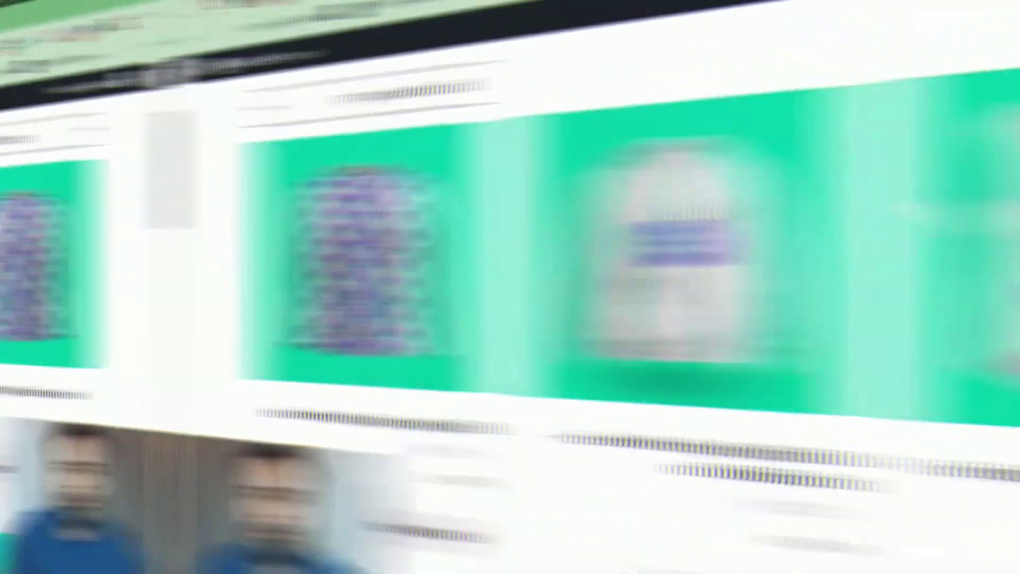
# Scroll through the test site's 16-product shop page, where the crop-top shows only Read more.
pyautogui.scroll(3, 10, 306)
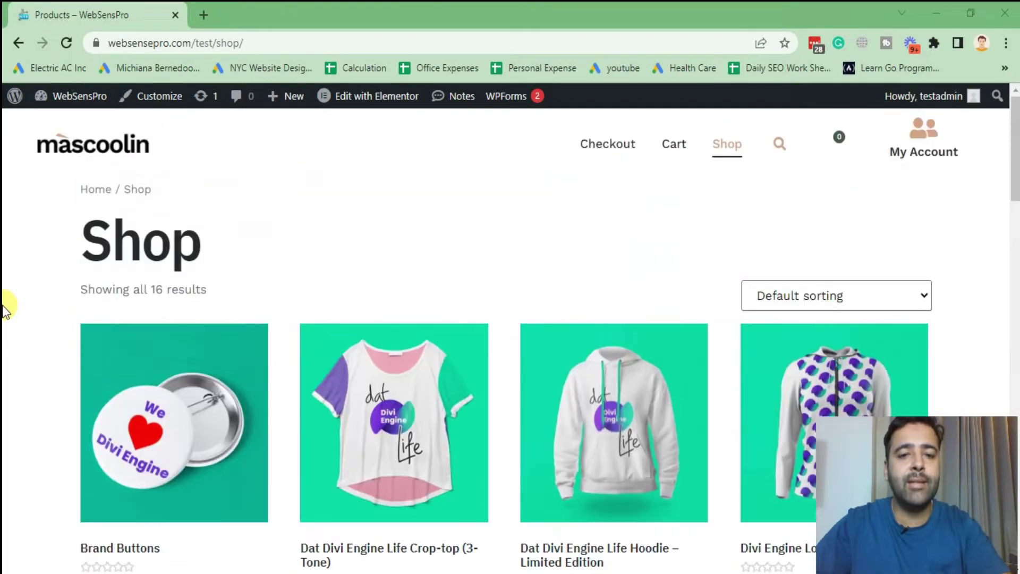
pyautogui.scroll(-6, 6, 271)
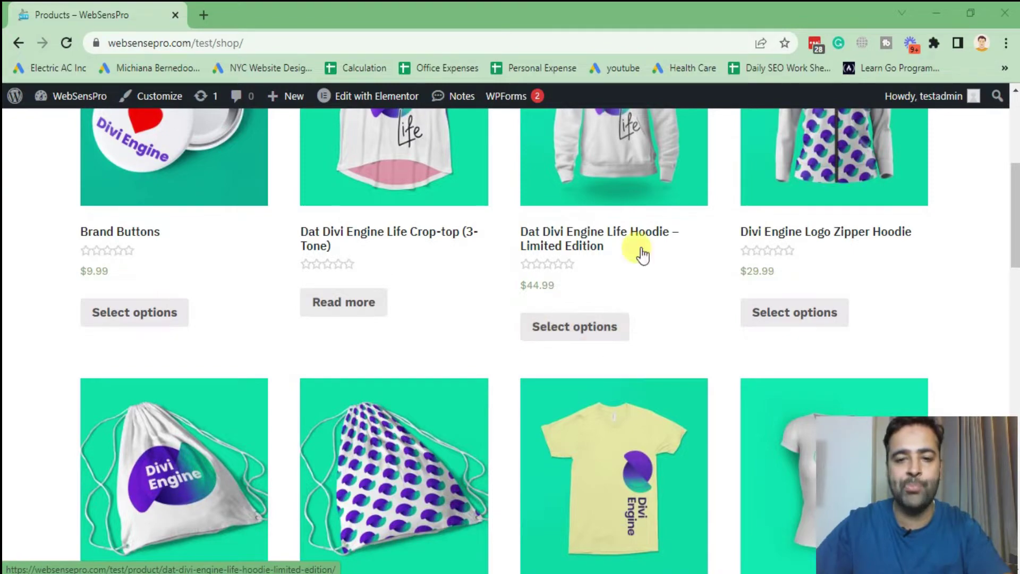
pyautogui.scroll(6, 614, 323)
pyautogui.scroll(-3, 614, 323)
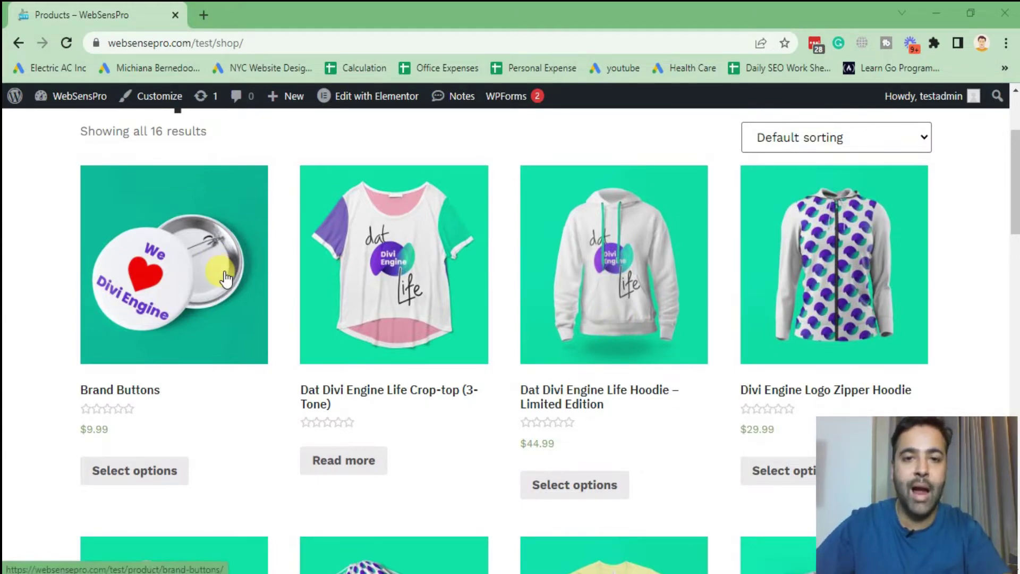
# Open the site Dashboard in a new tab and go to Plugins > Add New.
pyautogui.moveTo(53, 96)
pyautogui.rightClick(68, 124)
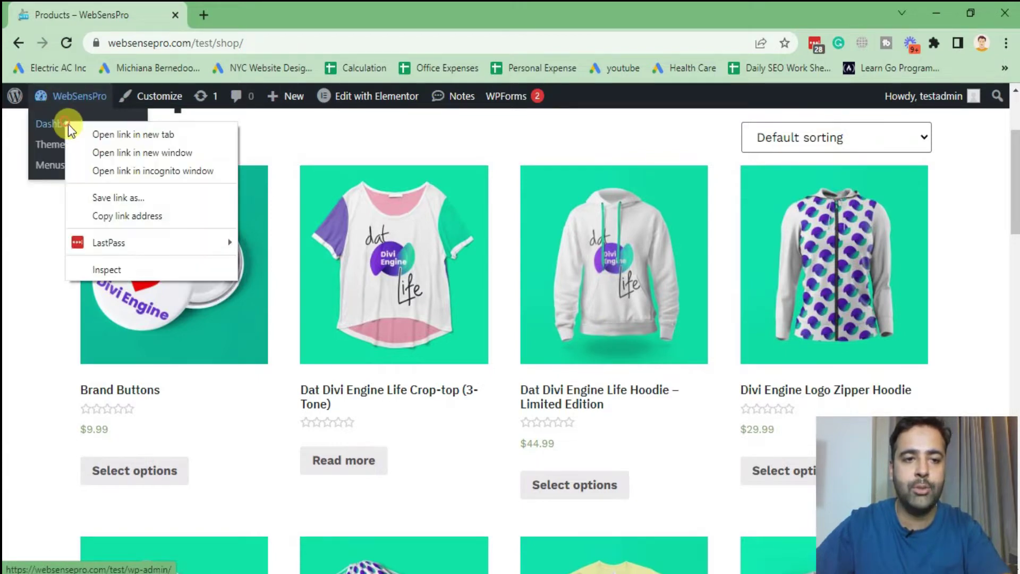
pyautogui.click(95, 135)
pyautogui.click(245, 14)
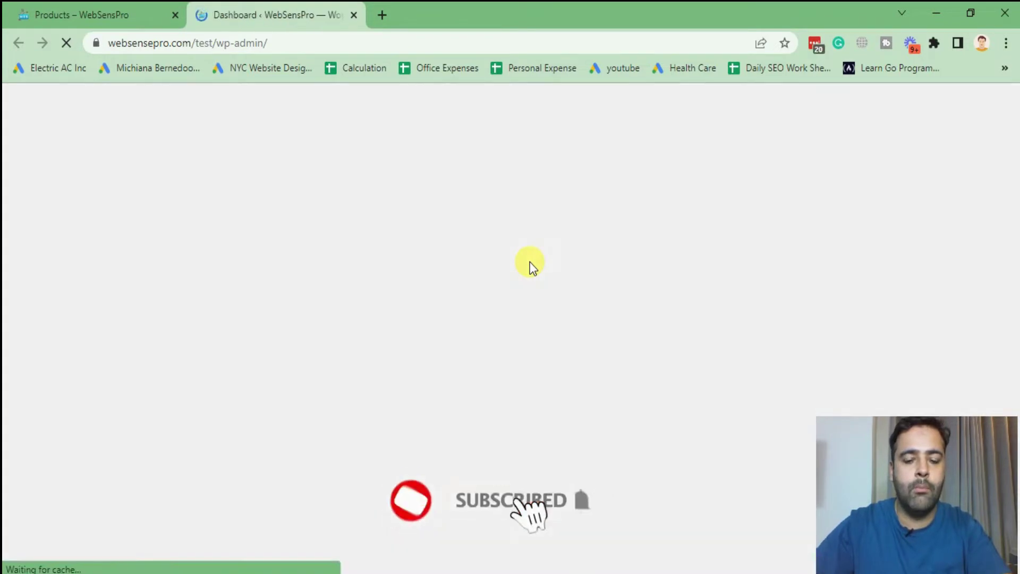
pyautogui.scroll(-5, 524, 207)
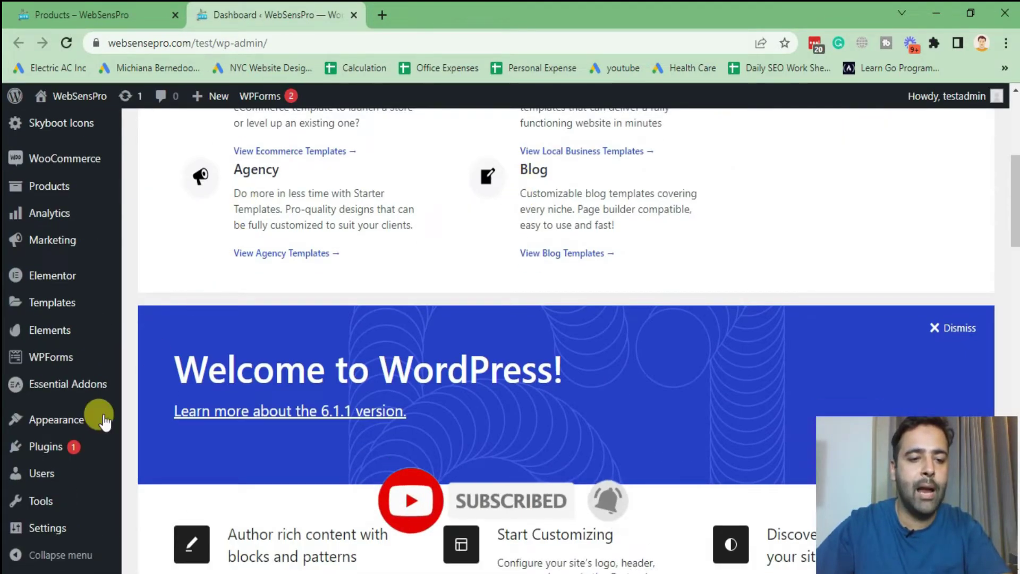
pyautogui.moveTo(43, 446)
pyautogui.click(169, 467)
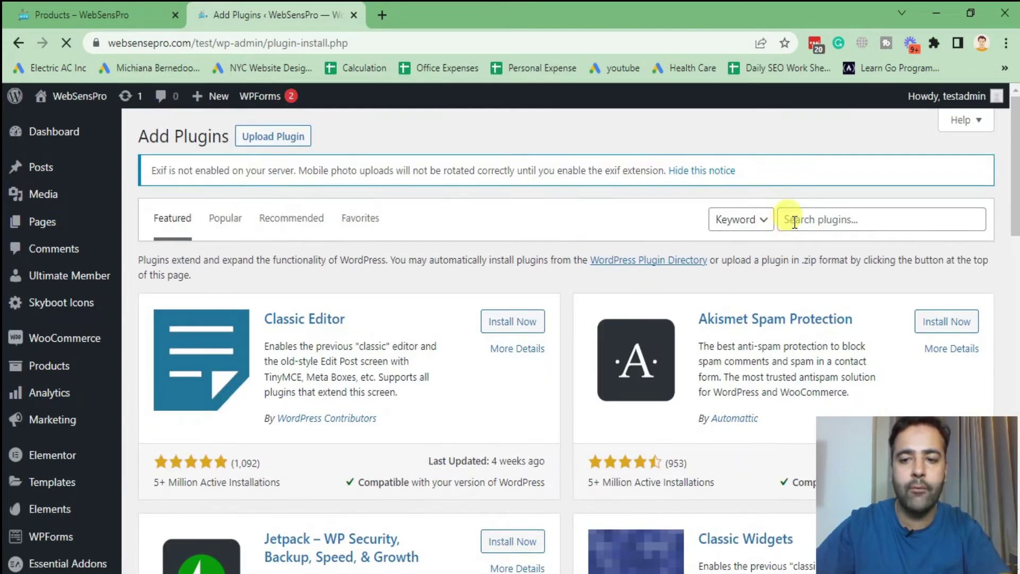
# Search for 'cartflows', then install and activate Variation Swatches for WooCommerce.
pyautogui.click(794, 222)
pyautogui.write('cap')
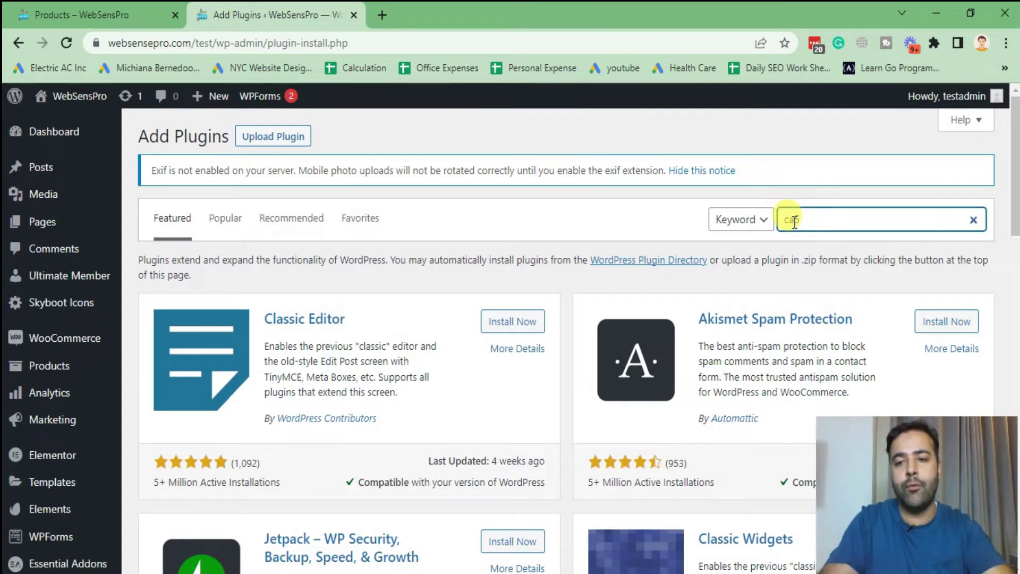
pyautogui.press('BackSpace')
pyautogui.press('BackSpace')
pyautogui.write('r')
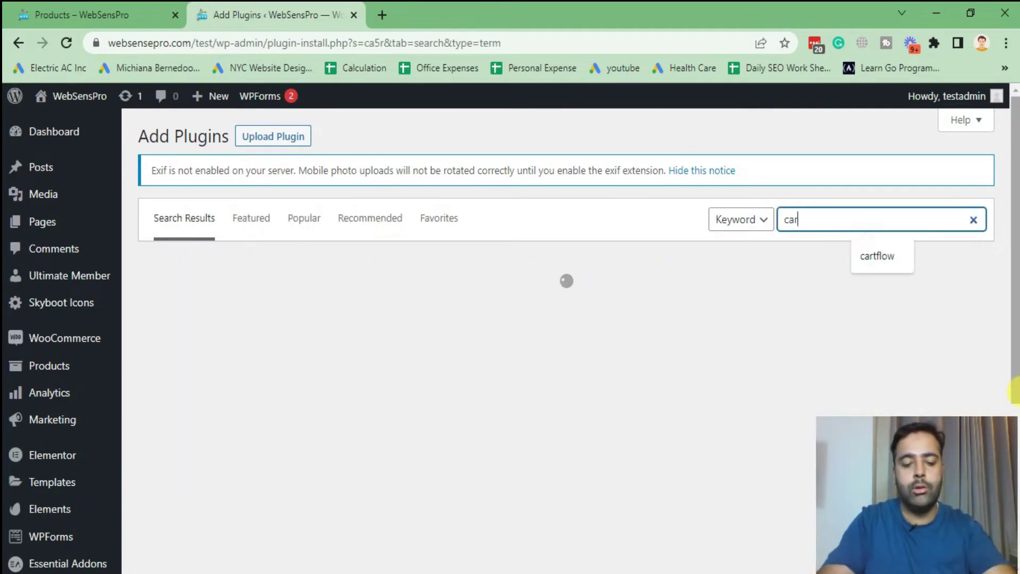
pyautogui.write('tflows')
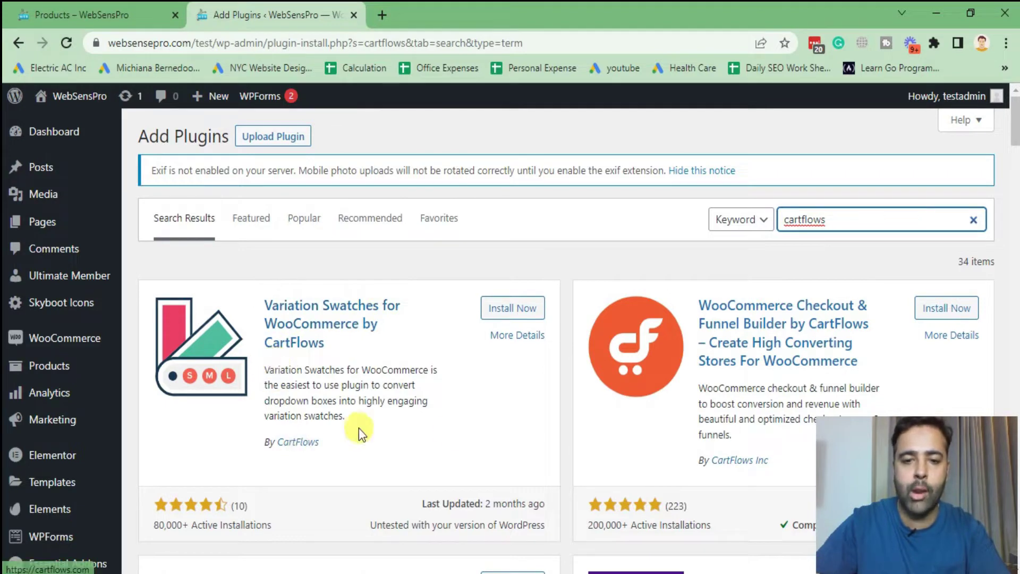
pyautogui.click(509, 311)
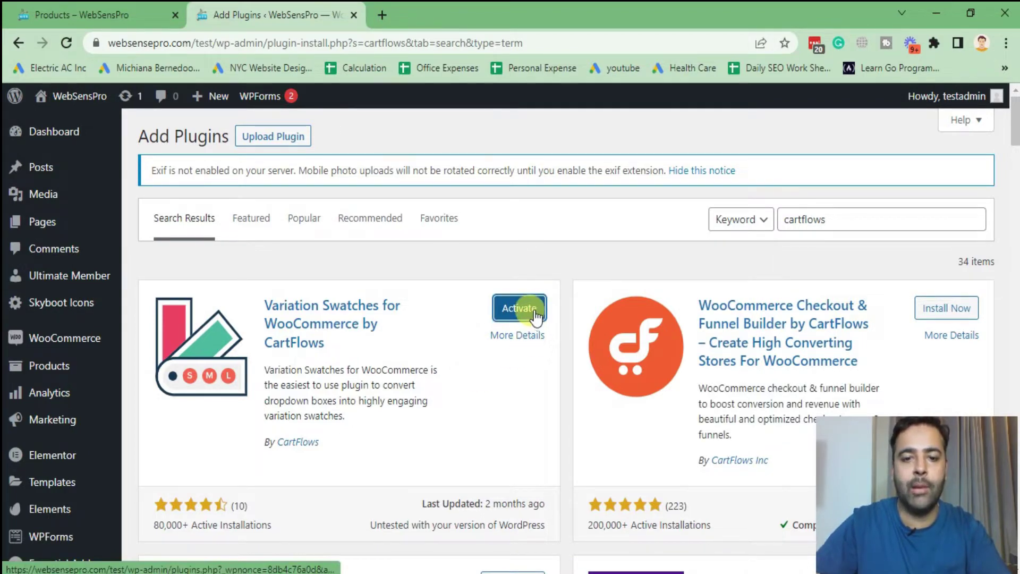
pyautogui.click(534, 313)
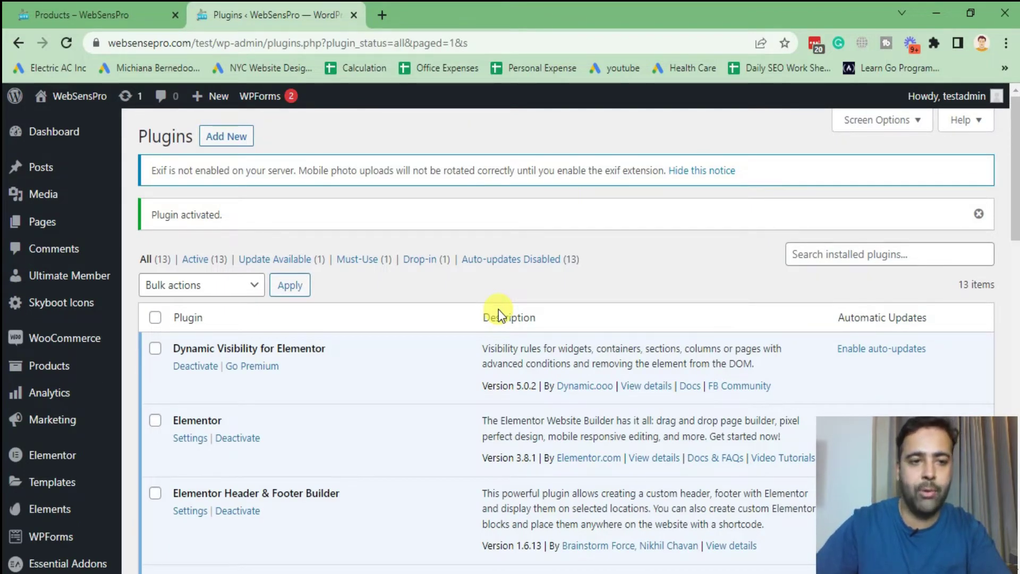
# Open Add New Product in a new tab and title the product 'Crop Top'.
pyautogui.moveTo(16, 364)
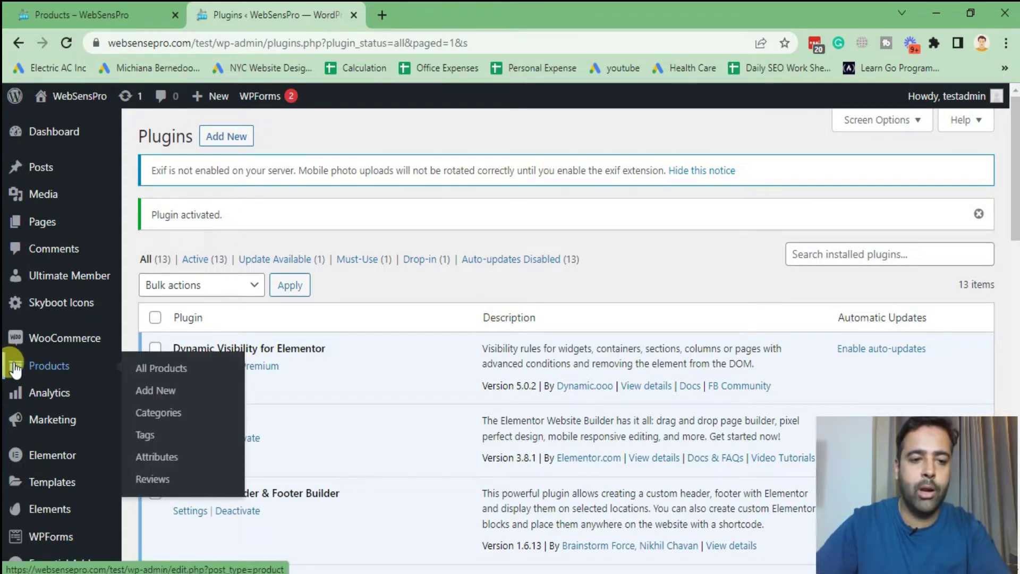
pyautogui.rightClick(169, 398)
pyautogui.click(192, 413)
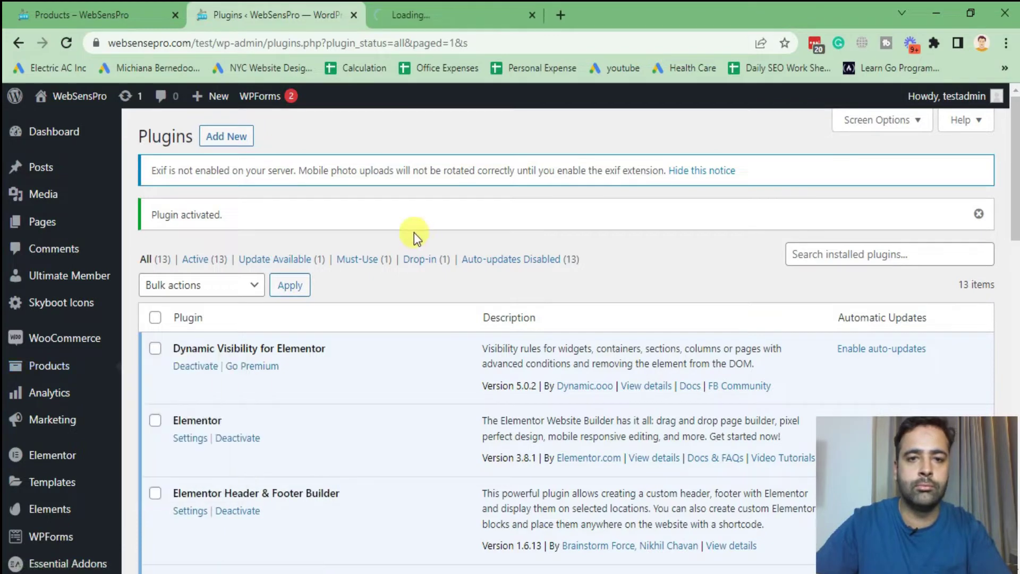
pyautogui.click(439, 16)
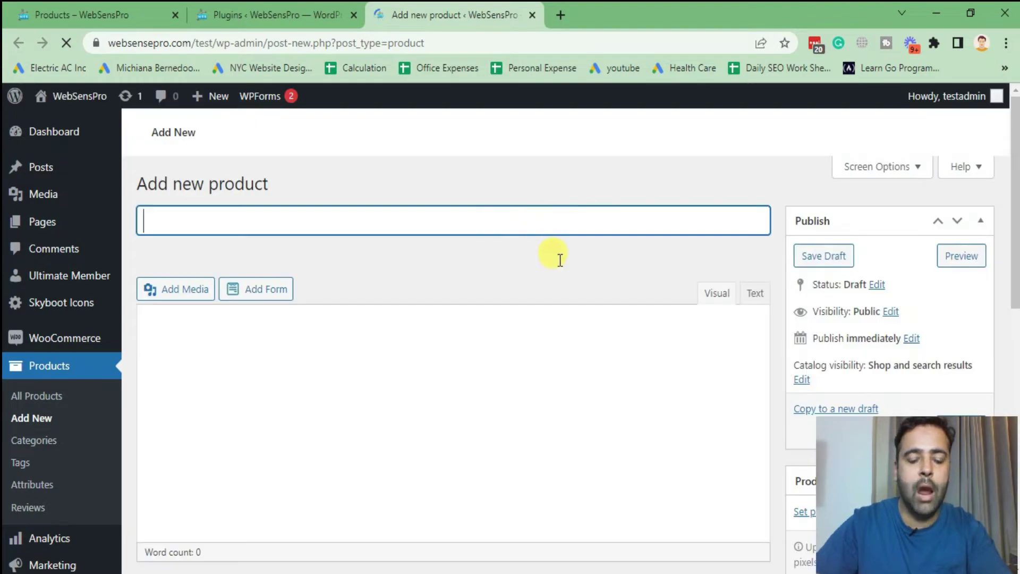
pyautogui.write('Crop ')
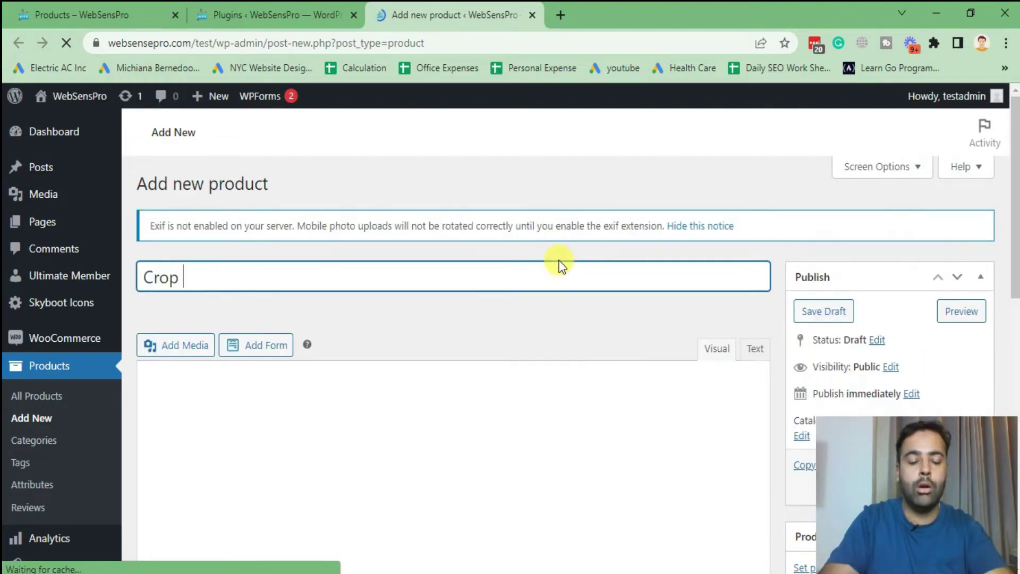
pyautogui.write('Top')
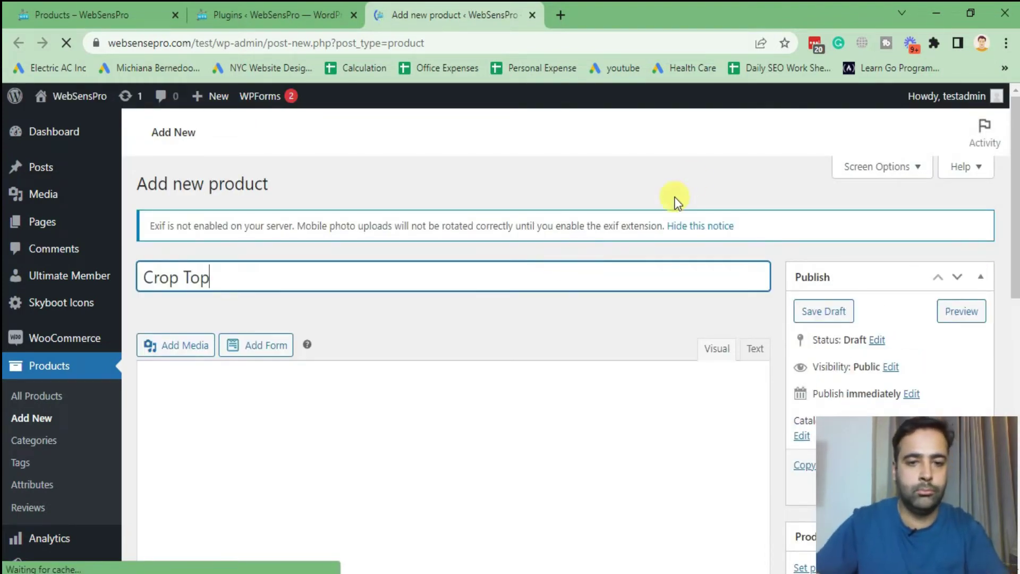
# Set the product type to Variable product and show the Attributes section.
pyautogui.scroll(-7, 691, 180)
pyautogui.scroll(1, 716, 257)
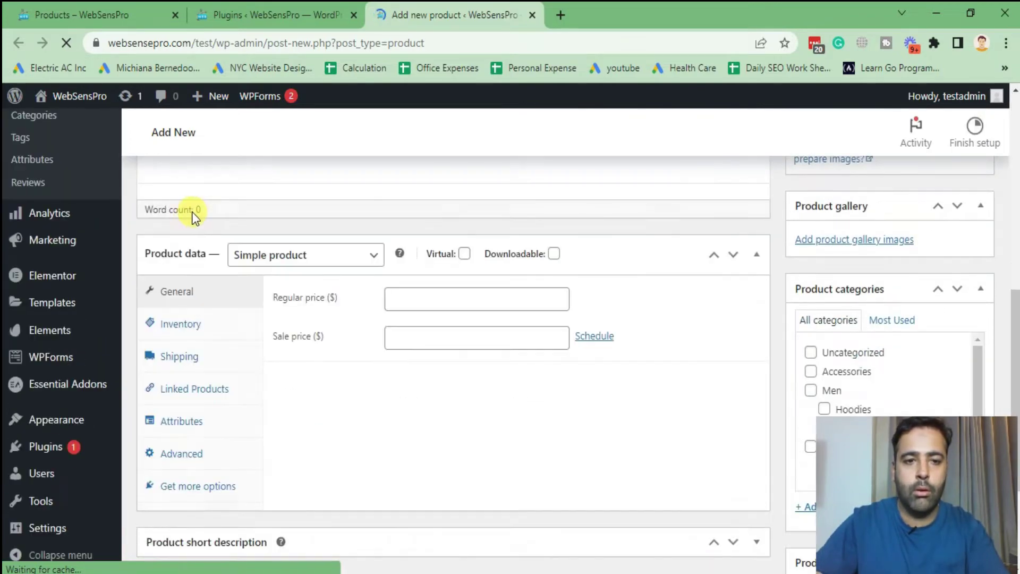
pyautogui.click(351, 261)
pyautogui.click(328, 340)
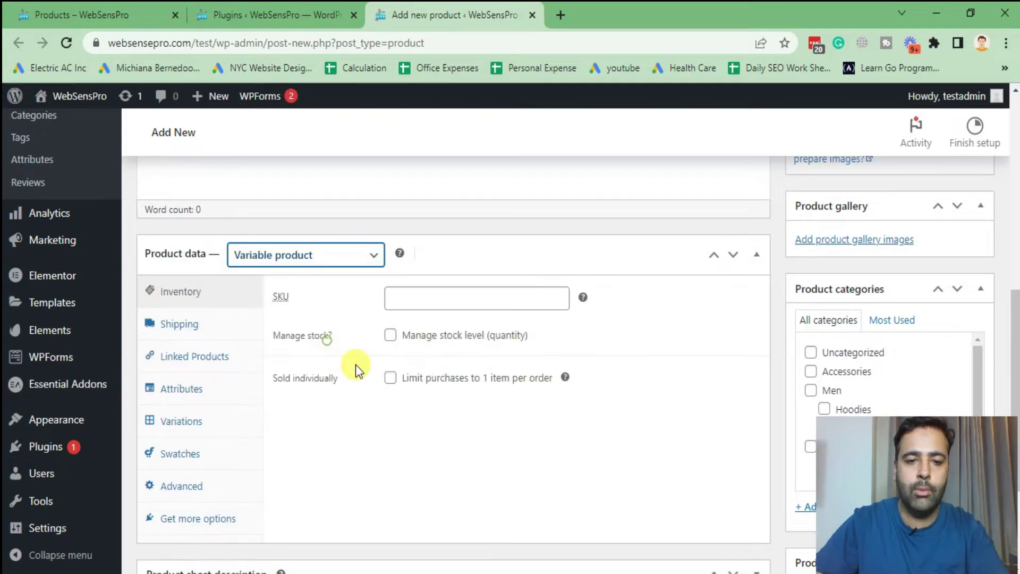
pyautogui.click(172, 394)
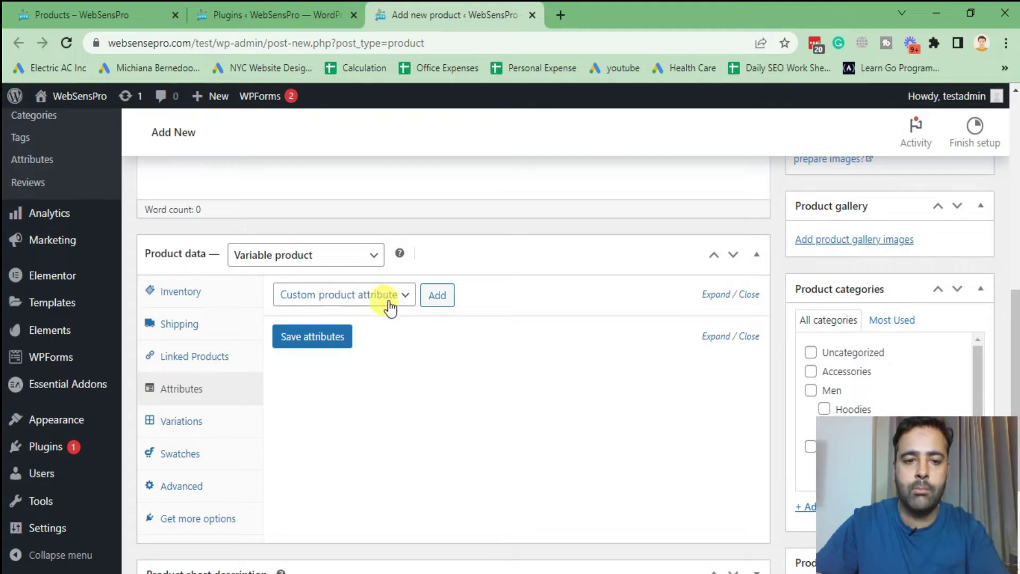
# Save a custom Size attribute 'Large | Medium | Small' used for variations, then add a second attribute row.
pyautogui.click(436, 301)
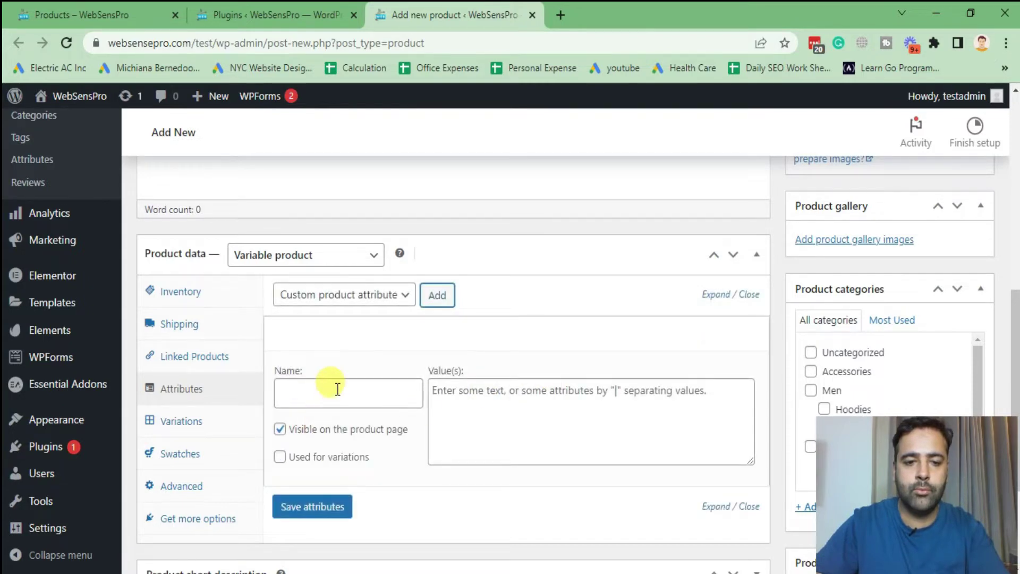
pyautogui.click(337, 390)
pyautogui.write('Size')
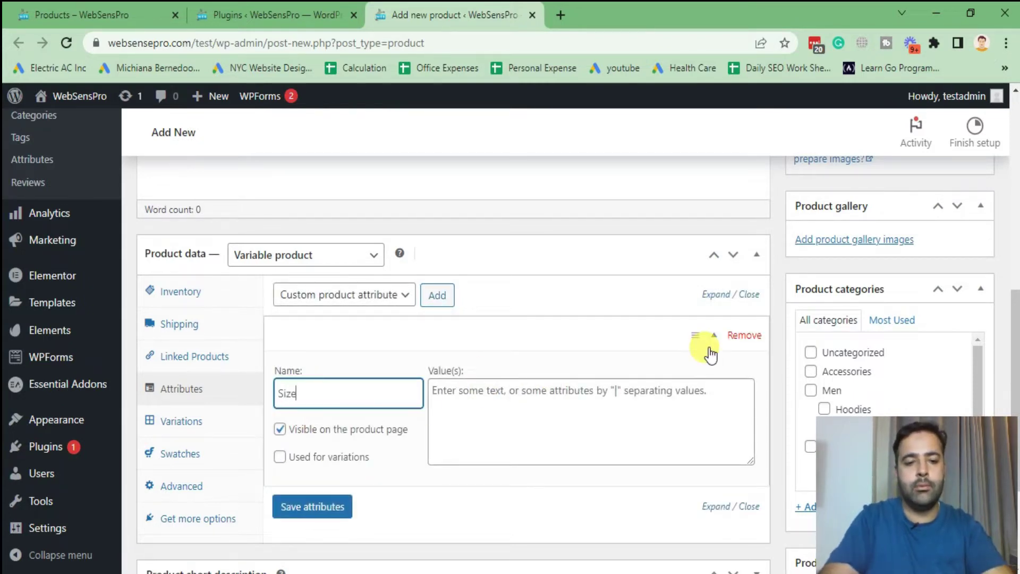
pyautogui.press('Tab')
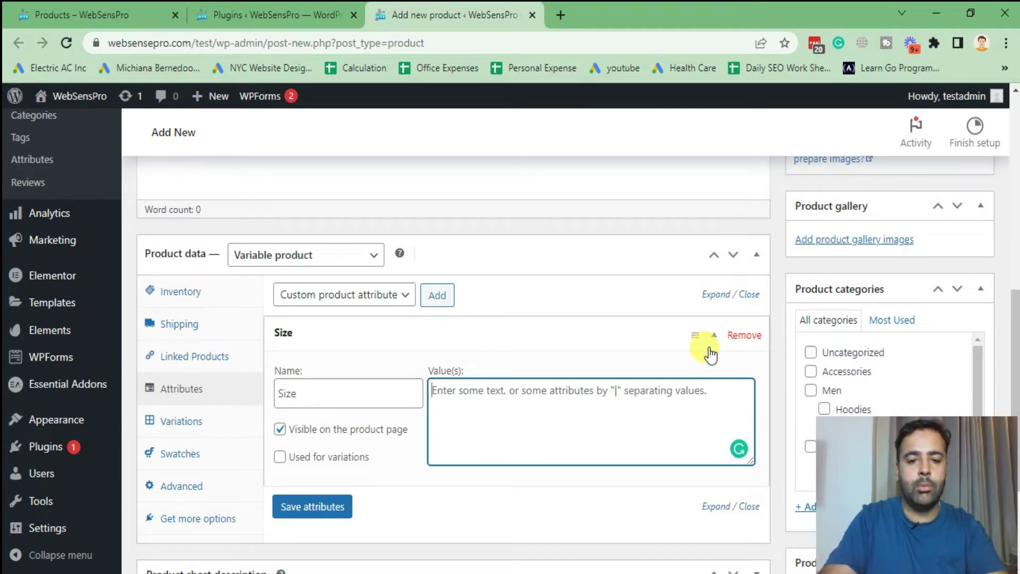
pyautogui.write('Lar')
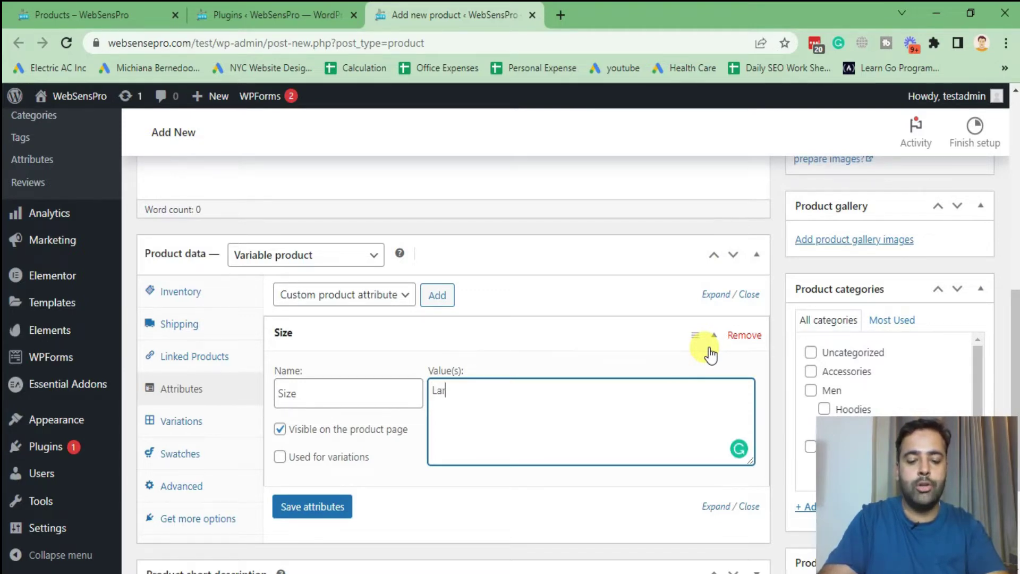
pyautogui.write('ge | Mediu')
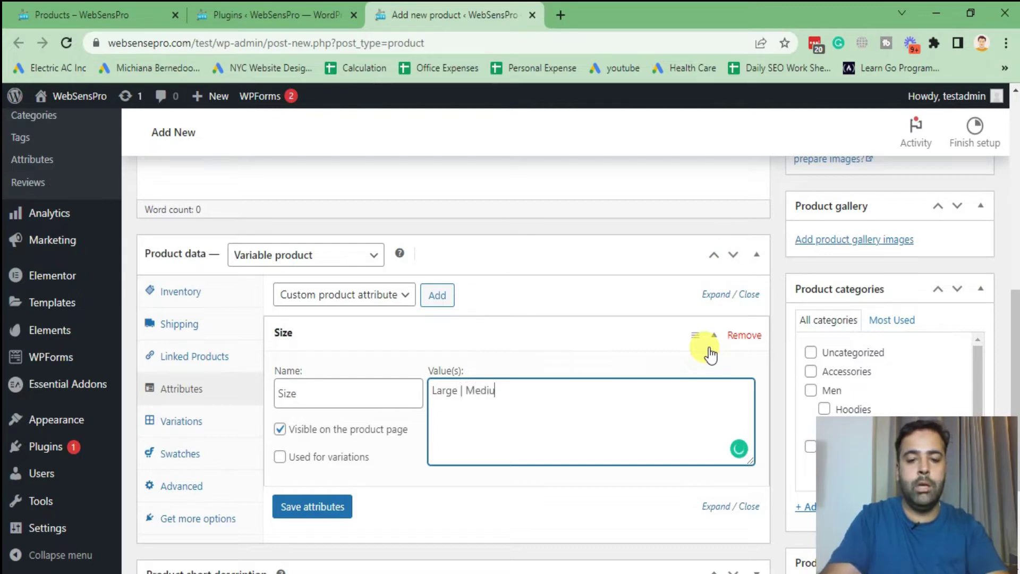
pyautogui.write('m |')
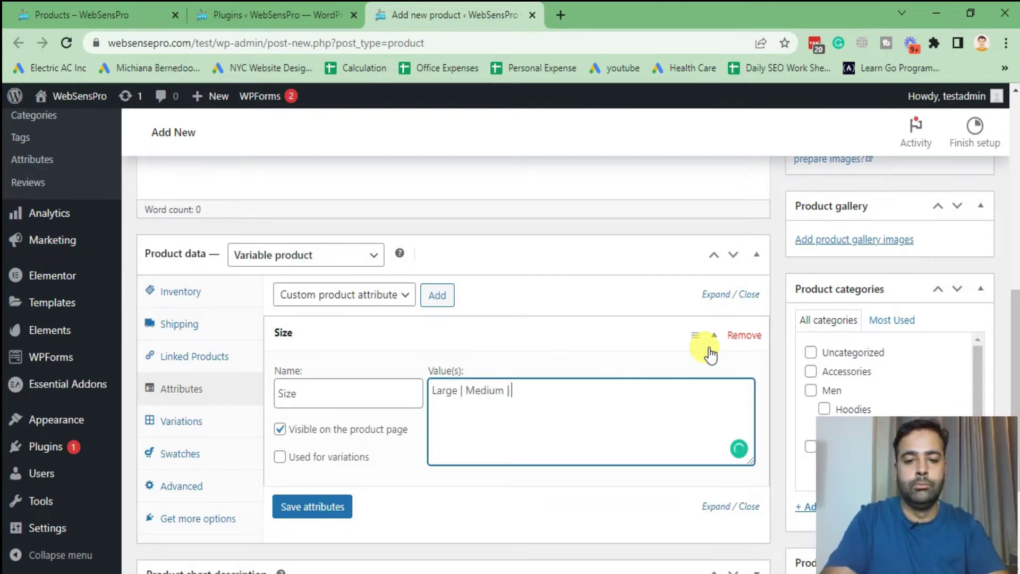
pyautogui.write('ll')
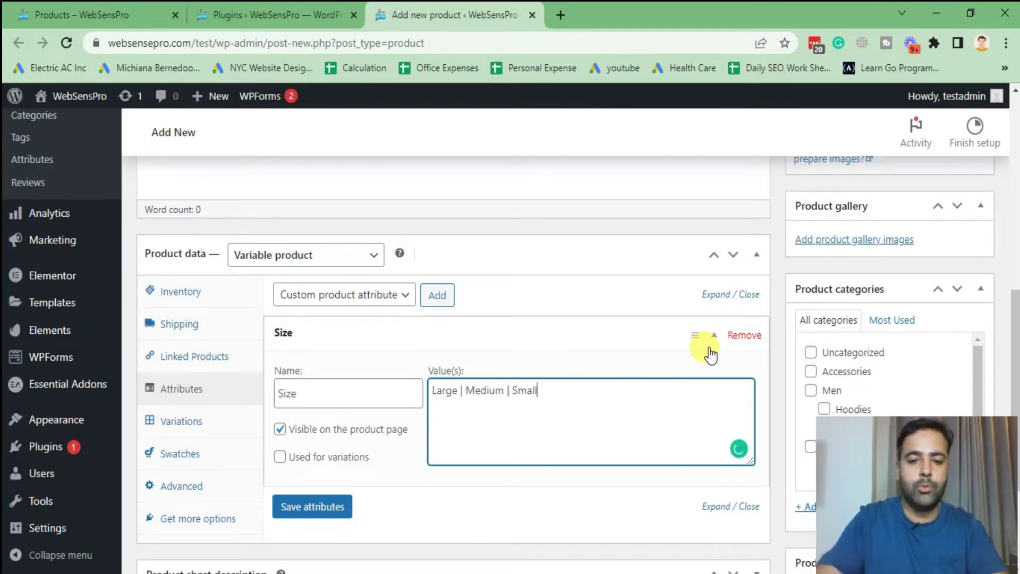
pyautogui.click(290, 466)
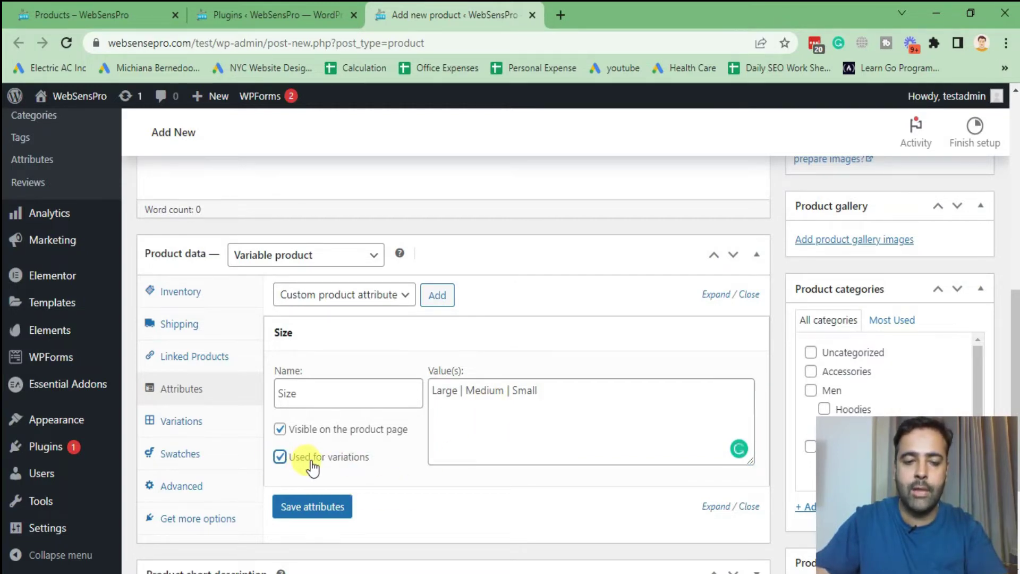
pyautogui.click(334, 521)
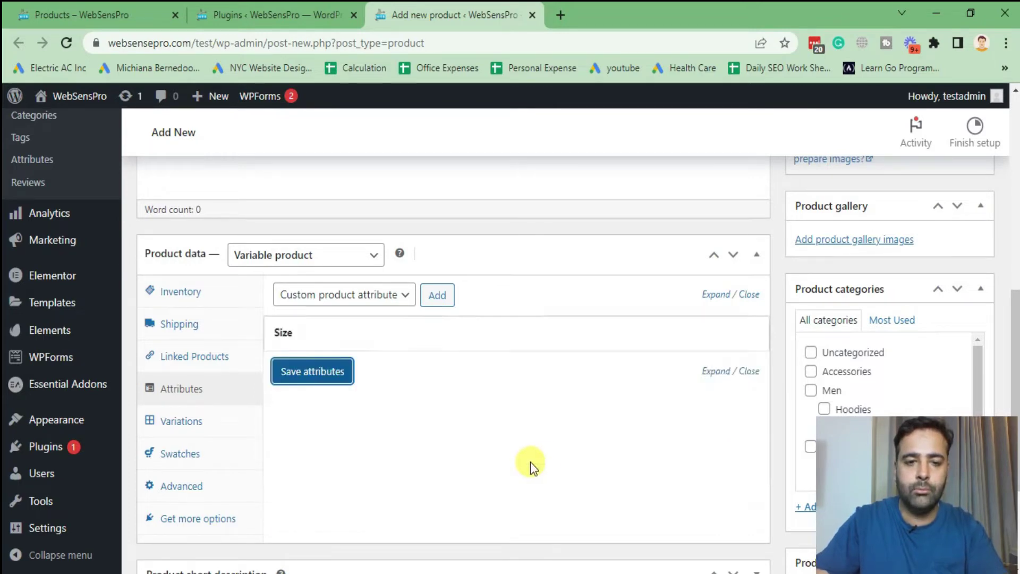
pyautogui.click(438, 297)
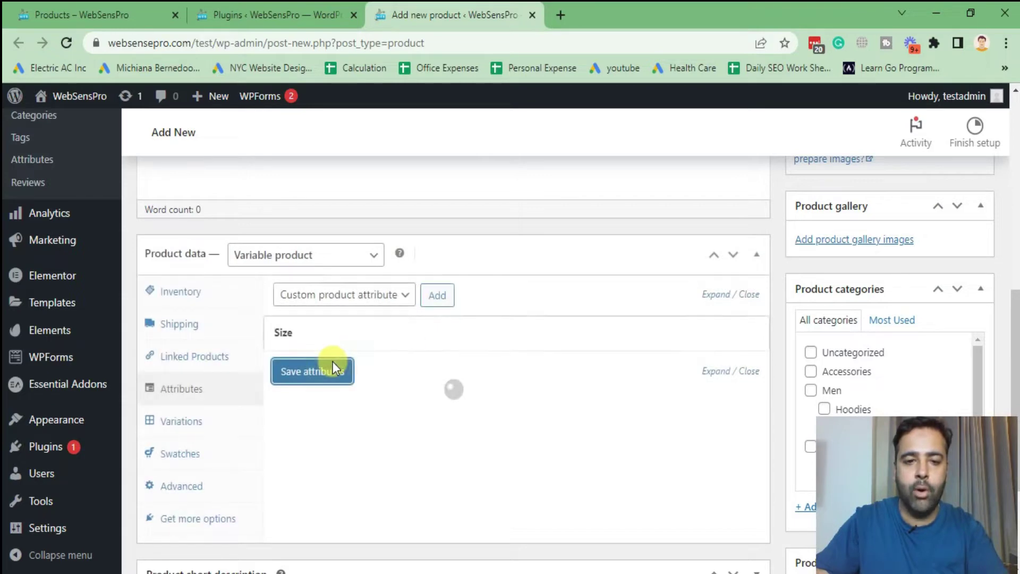
pyautogui.click(437, 296)
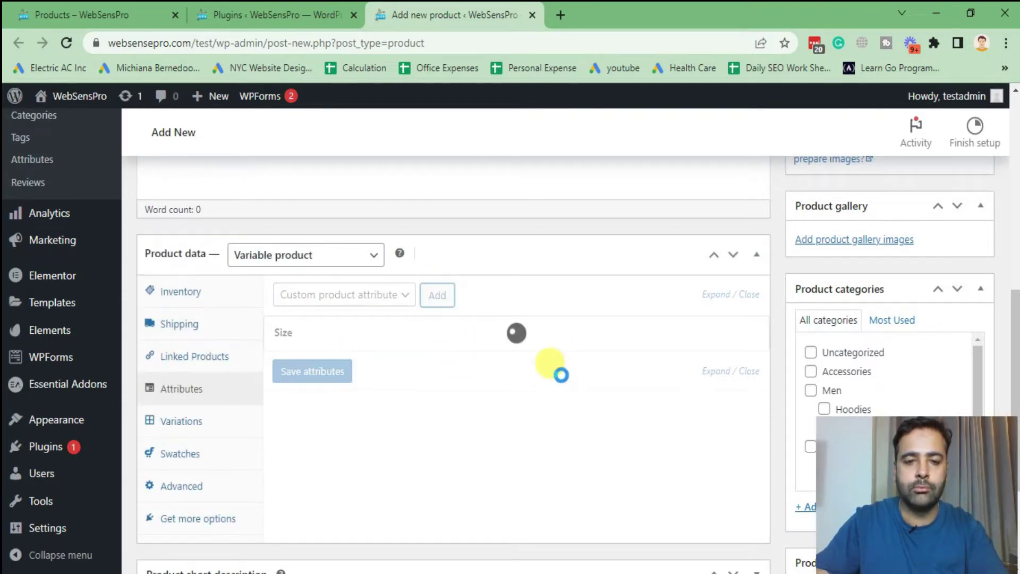
# Add a Color attribute 'White | Blue | Yellow' used for variations and save the attributes.
pyautogui.click(304, 428)
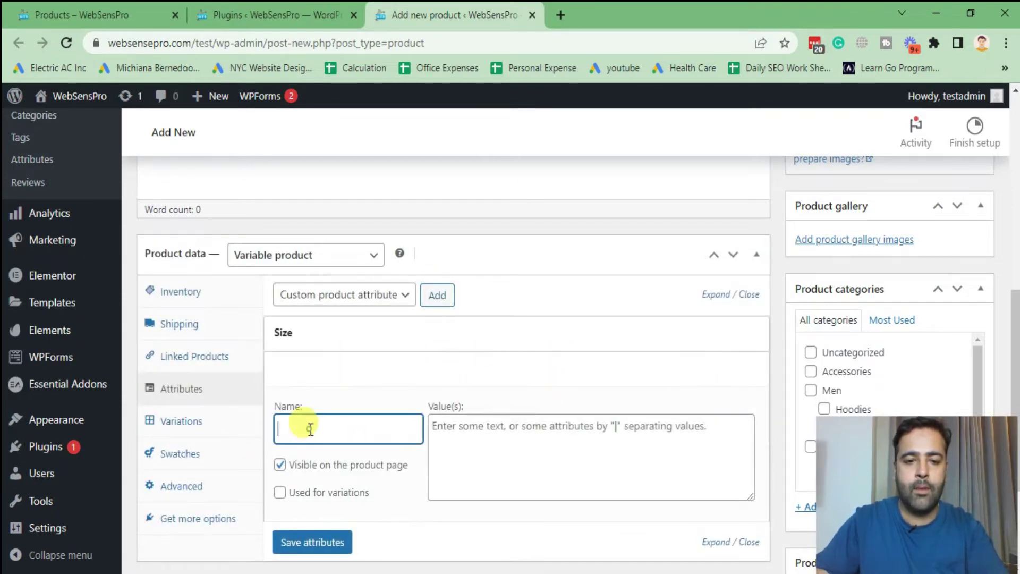
pyautogui.write('Color')
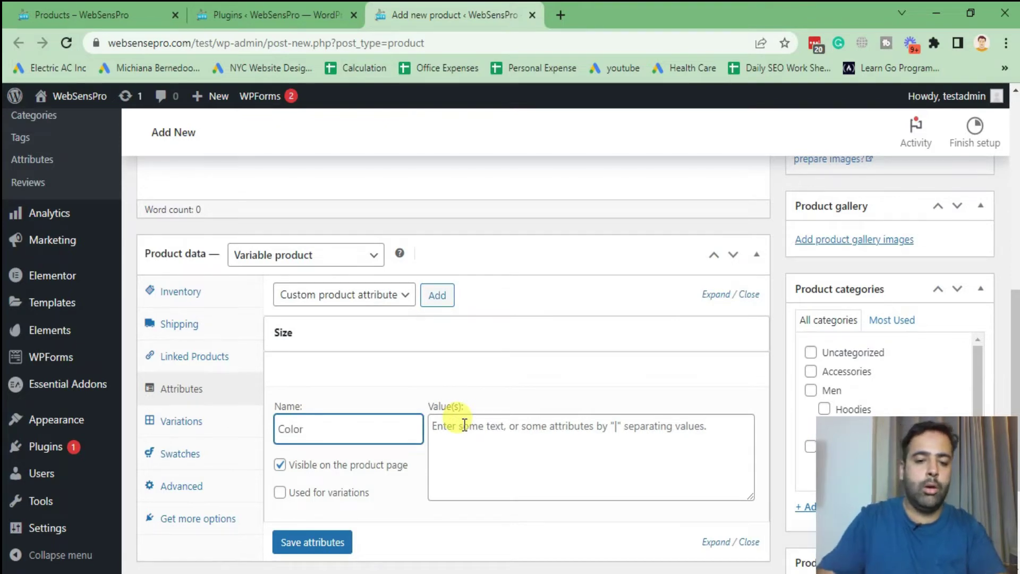
pyautogui.click(280, 493)
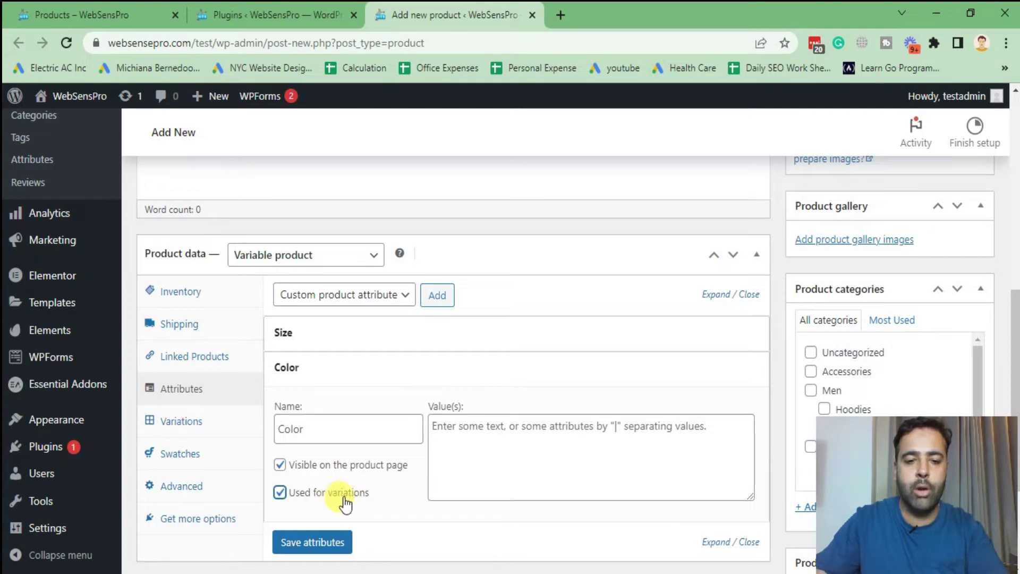
pyautogui.click(489, 461)
pyautogui.write('White | Blue | Y')
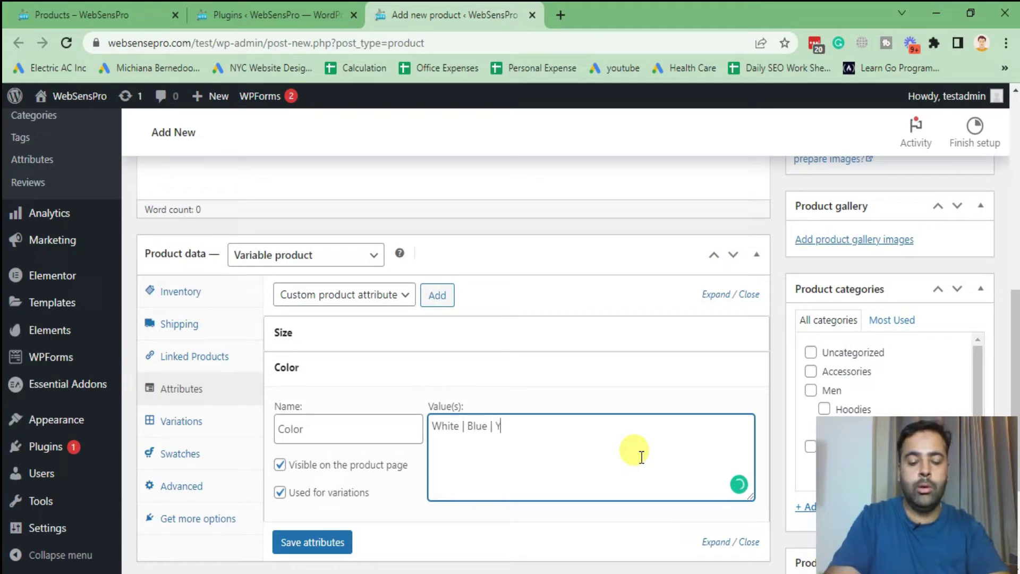
pyautogui.write('ellow')
pyautogui.scroll(-3, 665, 372)
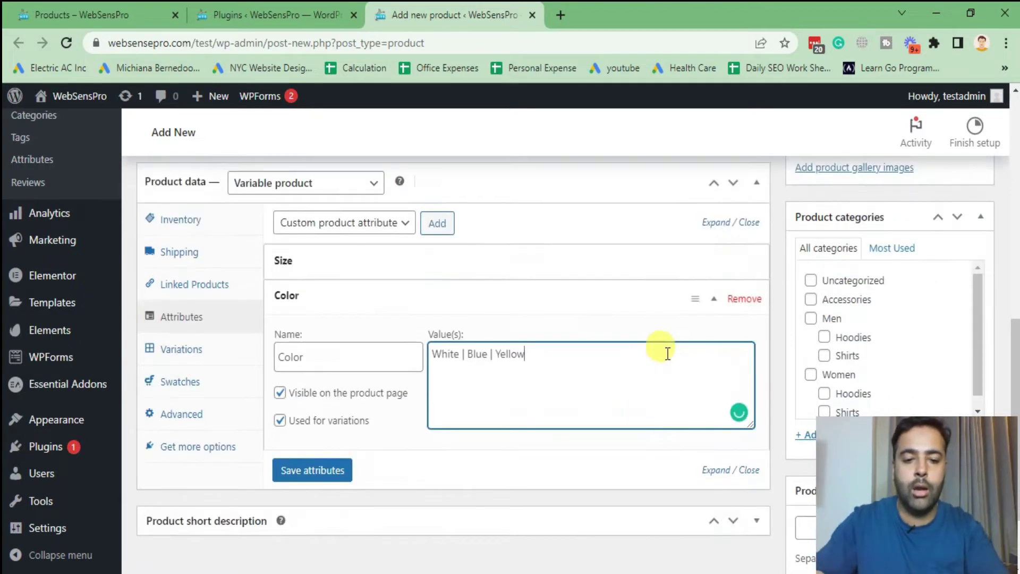
pyautogui.click(319, 384)
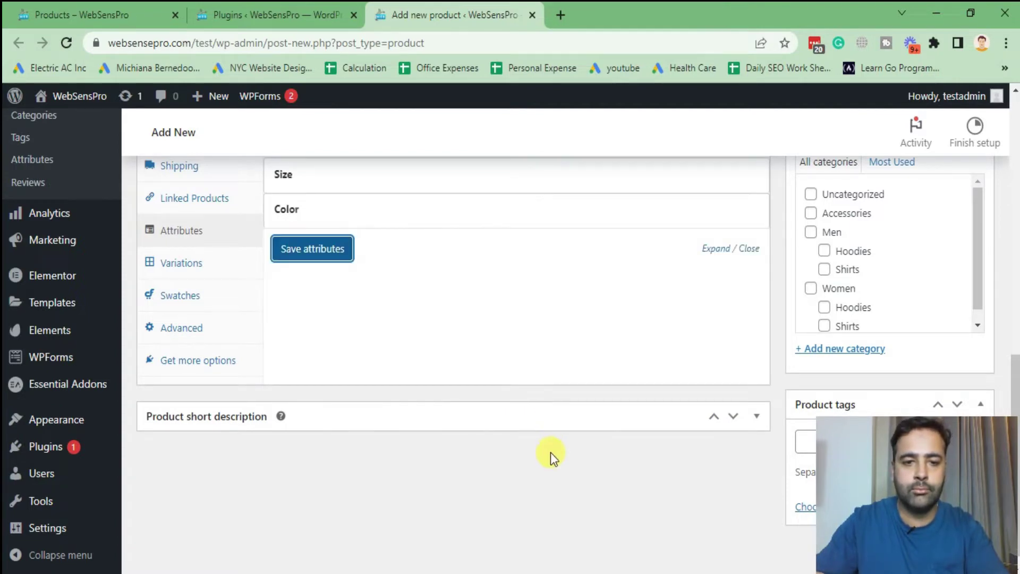
# Publish the Crop Top product.
pyautogui.scroll(3, 550, 464)
pyautogui.scroll(8, 531, 475)
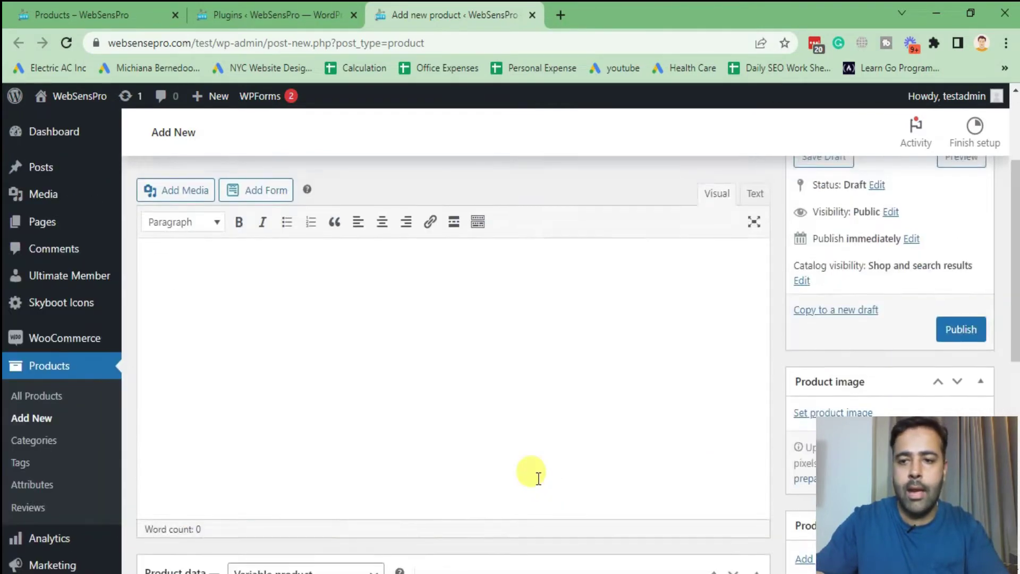
pyautogui.scroll(-6, 611, 320)
pyautogui.click(960, 178)
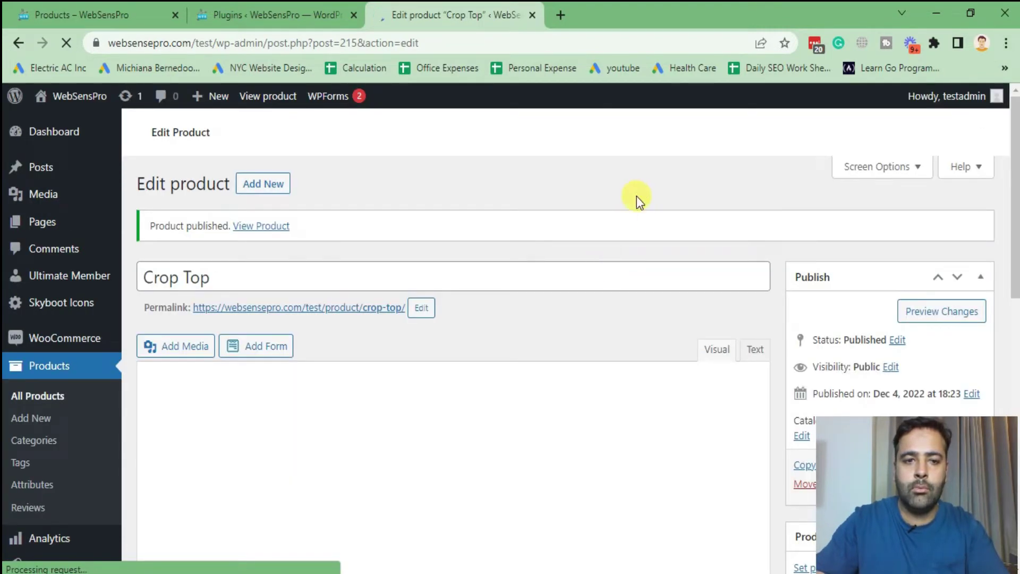
# Scroll the published Crop Top edit page down to the Product data box with its Swatches tab.
pyautogui.scroll(-5, 642, 191)
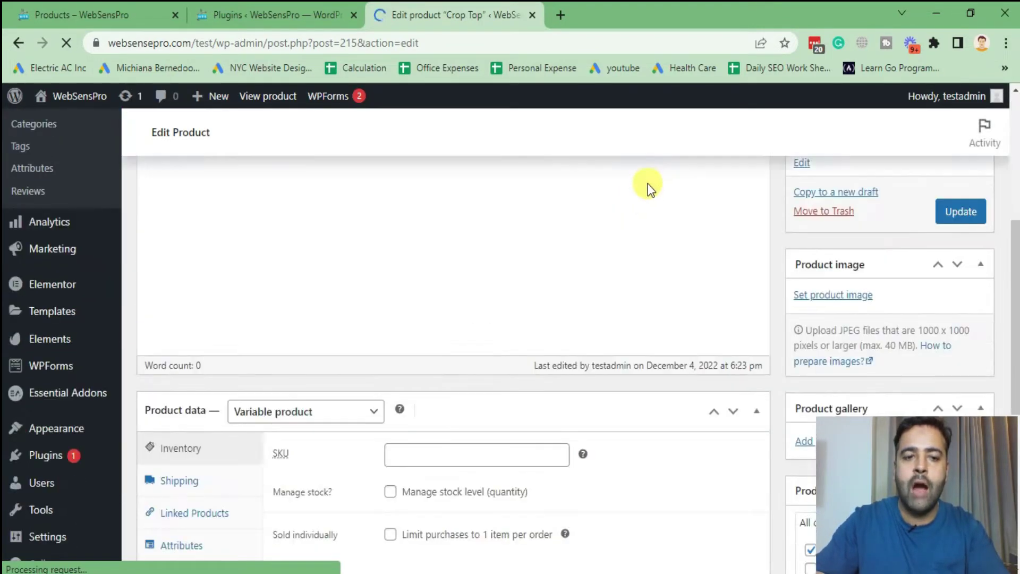
pyautogui.scroll(-7, 655, 184)
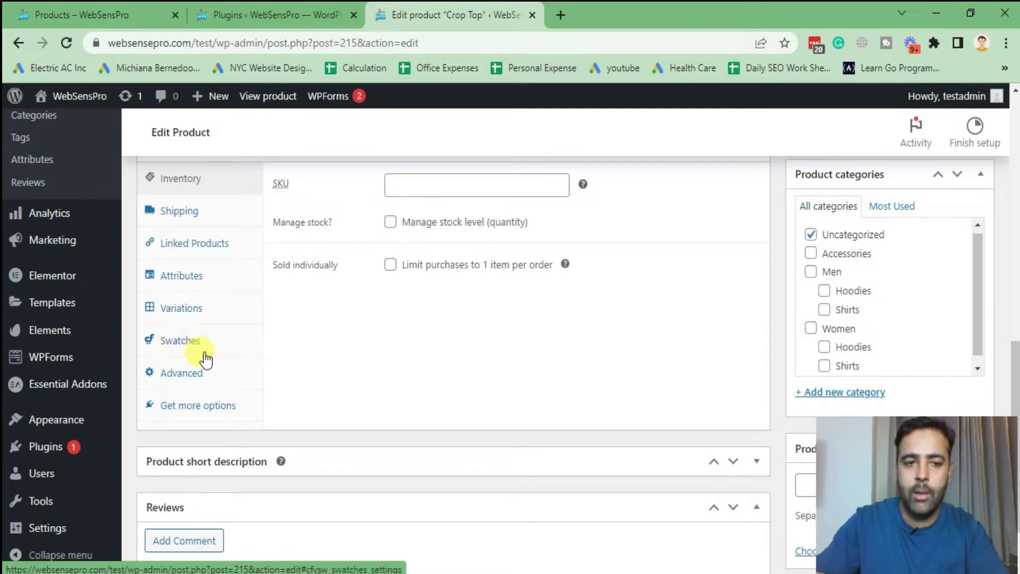
# In Swatches, display Color as colour swatches and Size as text labels.
pyautogui.click(170, 346)
pyautogui.scroll(3, 519, 372)
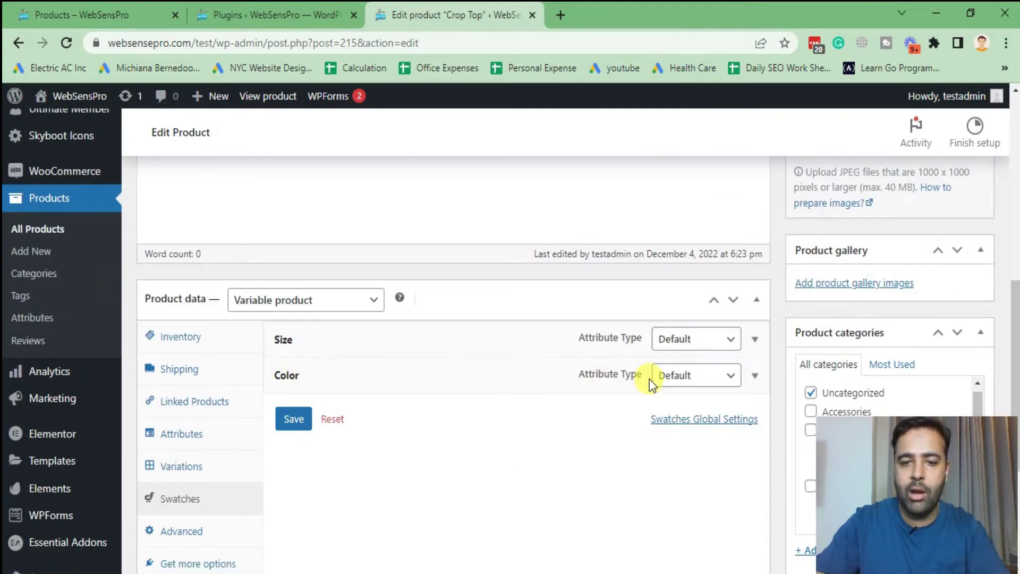
pyautogui.click(713, 378)
pyautogui.click(694, 455)
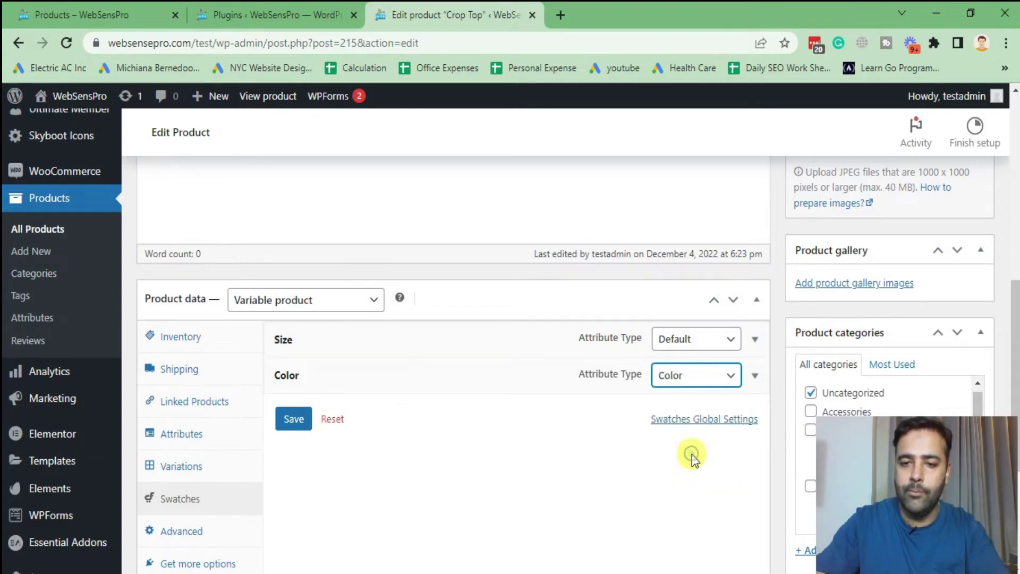
pyautogui.click(728, 339)
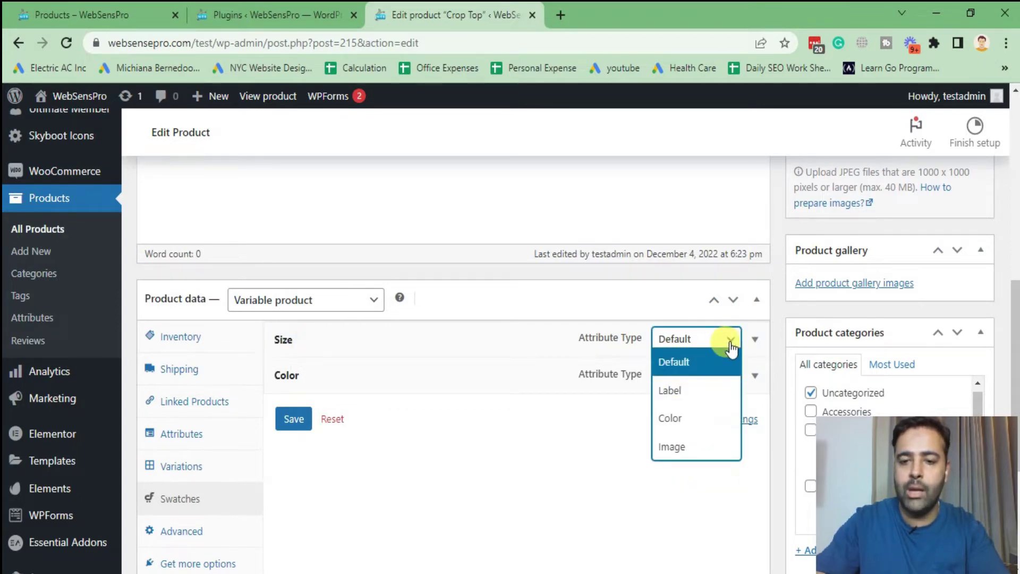
pyautogui.click(685, 396)
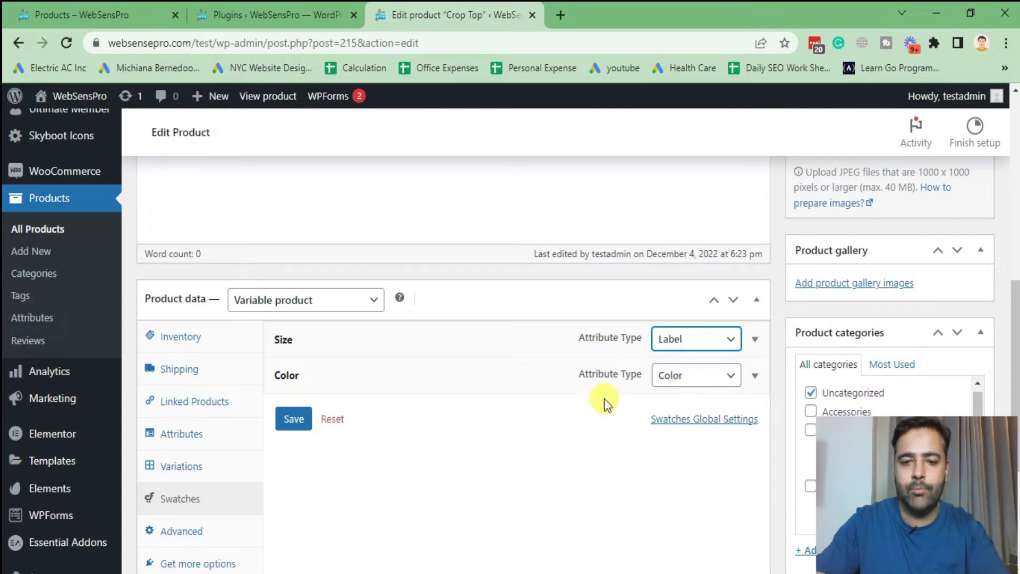
# Assign white and blue swatch colours to the White and Blue colour options.
pyautogui.click(754, 376)
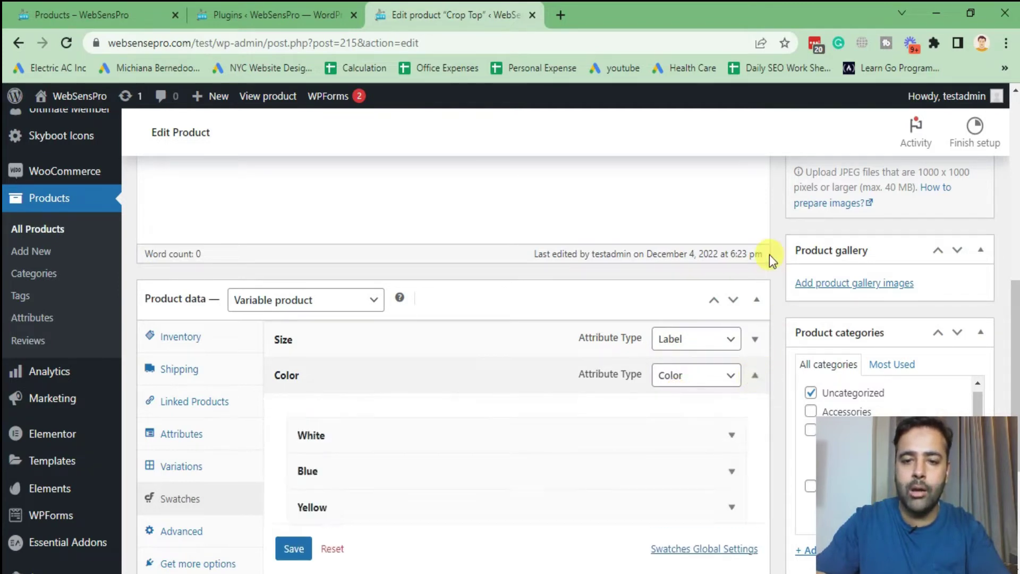
pyautogui.scroll(-3, 769, 254)
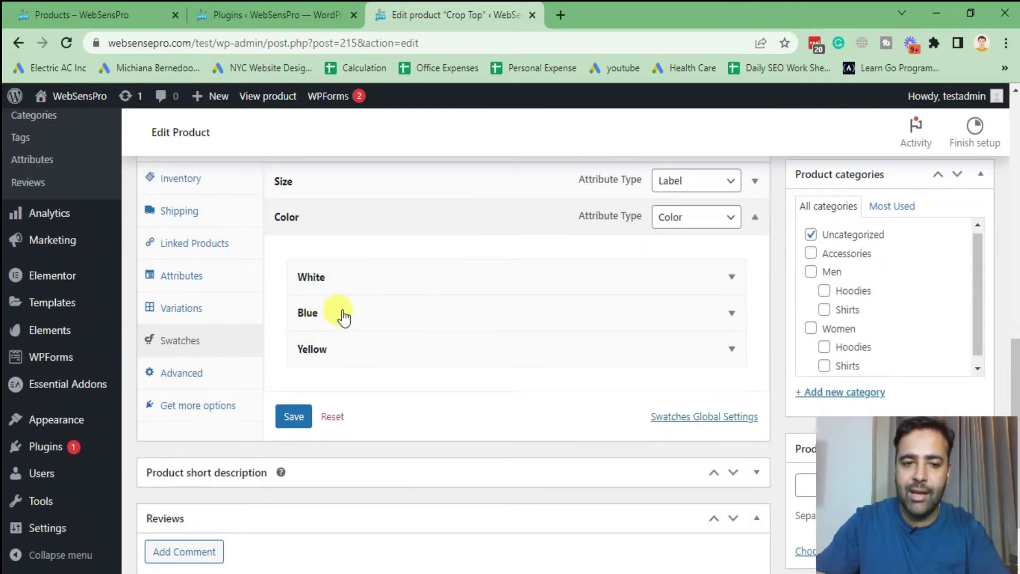
pyautogui.click(732, 285)
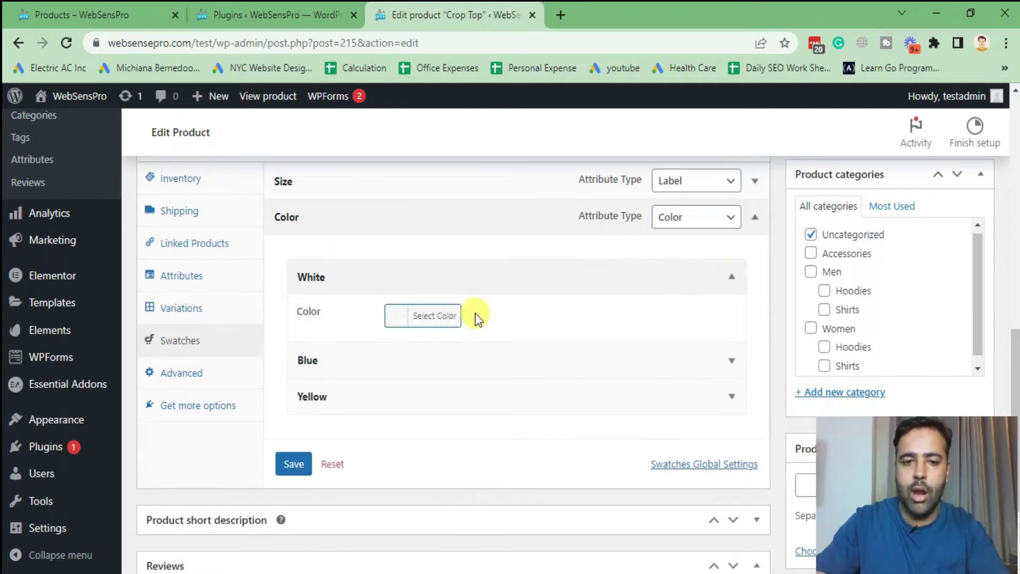
pyautogui.click(426, 316)
pyautogui.click(344, 339)
pyautogui.click(346, 358)
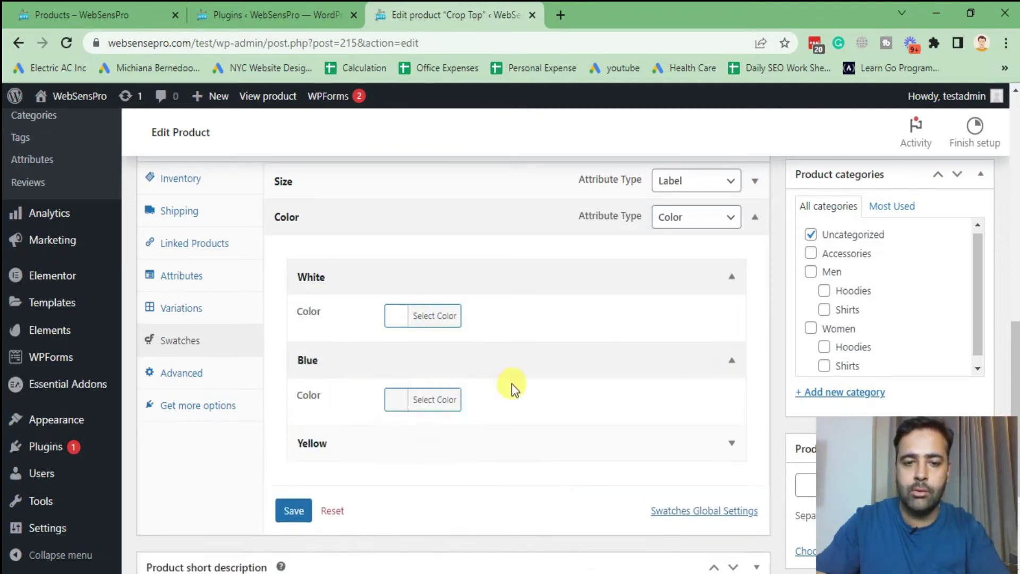
pyautogui.click(460, 402)
pyautogui.scroll(-3, 703, 334)
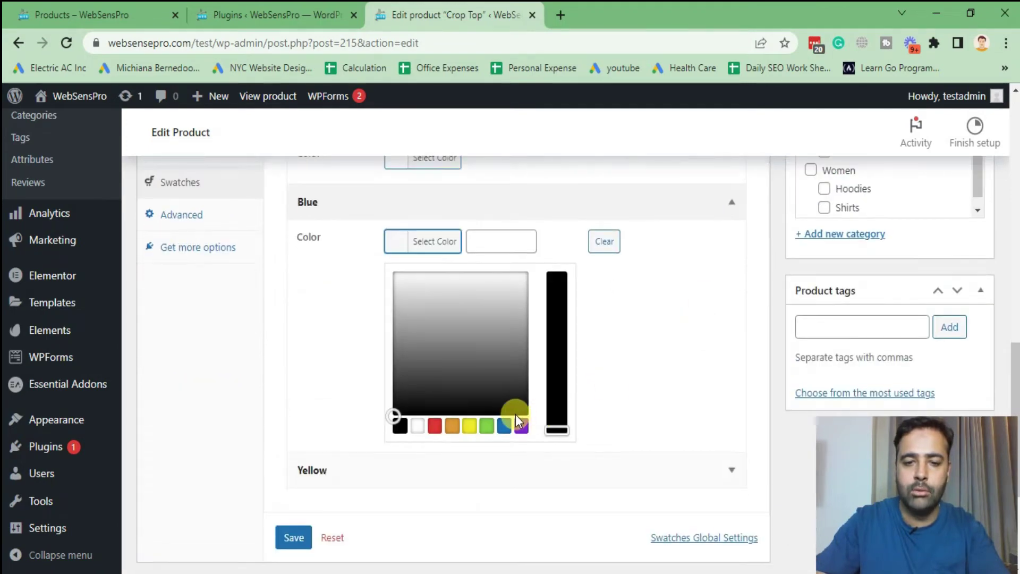
pyautogui.click(504, 424)
pyautogui.click(342, 292)
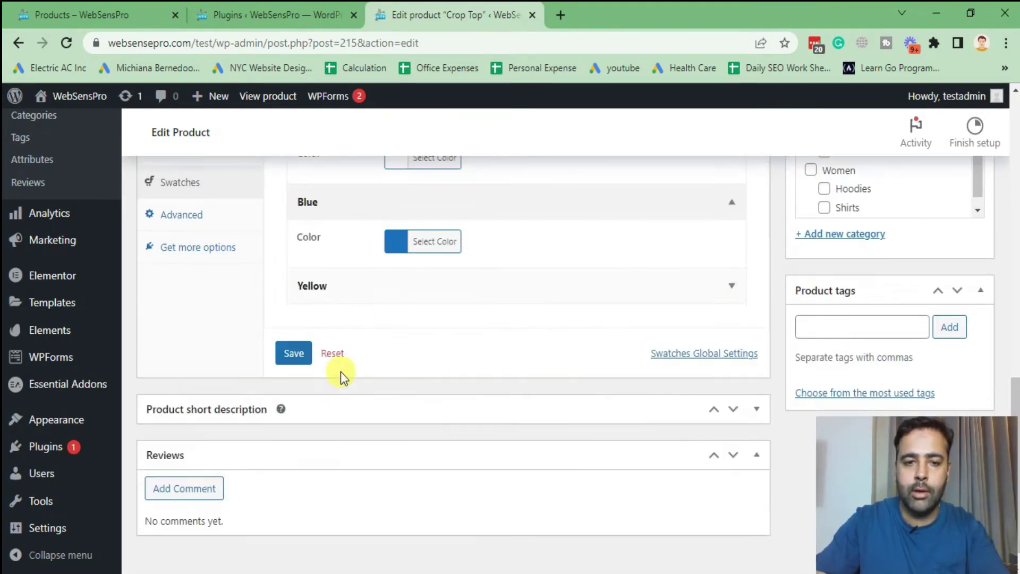
# Give the Yellow option a yellow swatch colour and save the swatch settings.
pyautogui.click(438, 305)
pyautogui.click(446, 331)
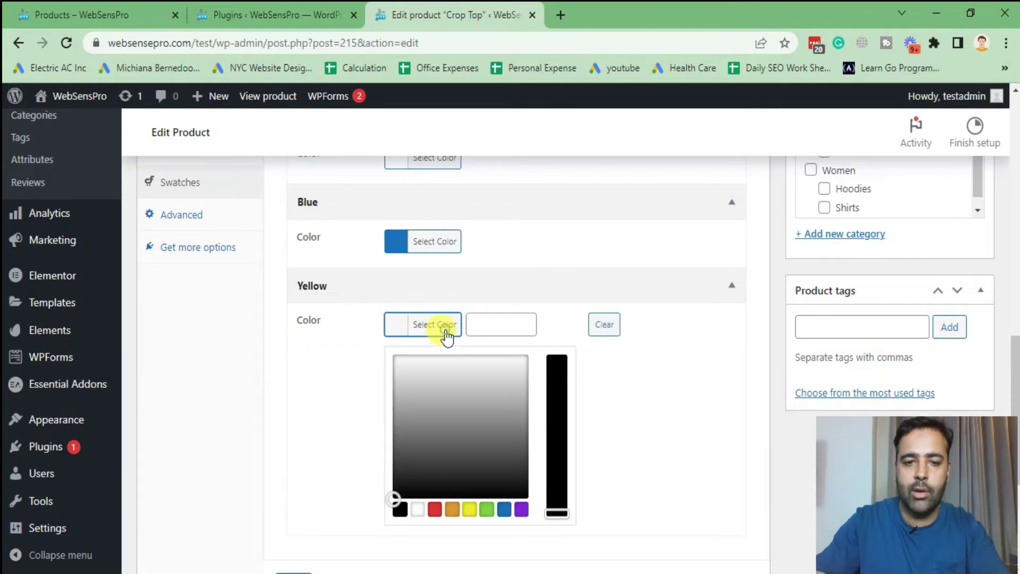
pyautogui.click(470, 509)
pyautogui.click(325, 337)
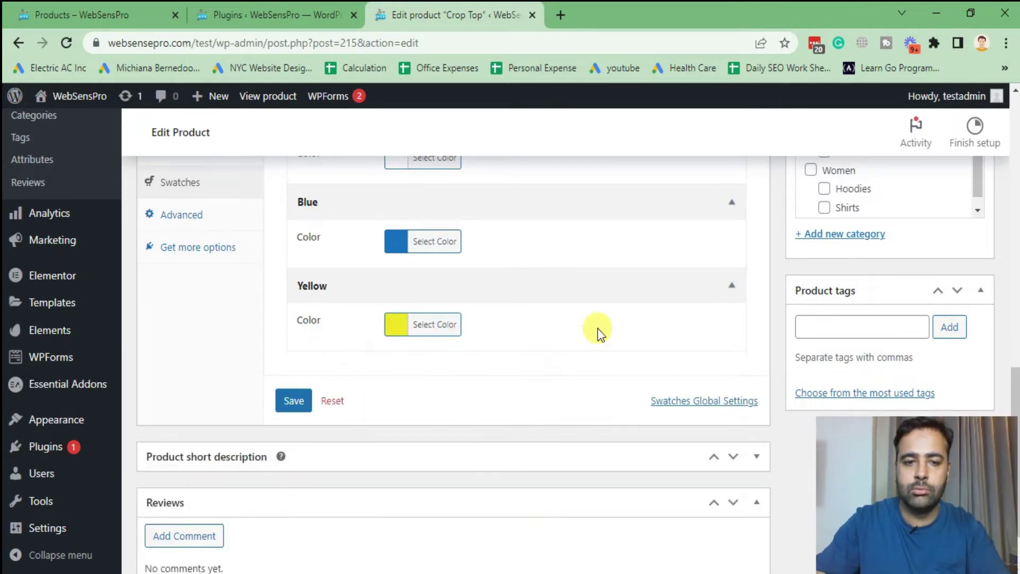
pyautogui.click(292, 402)
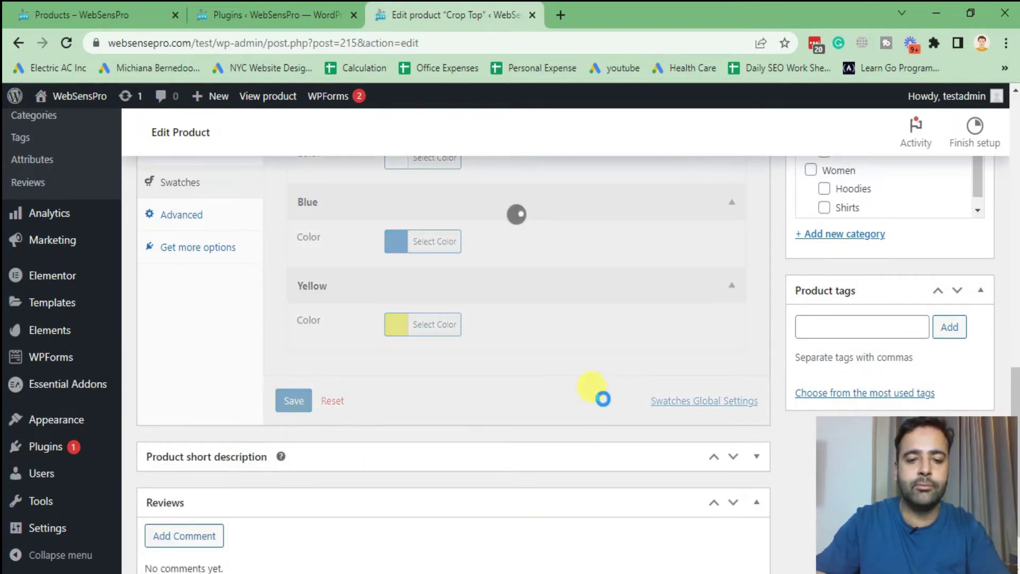
pyautogui.scroll(3, 602, 397)
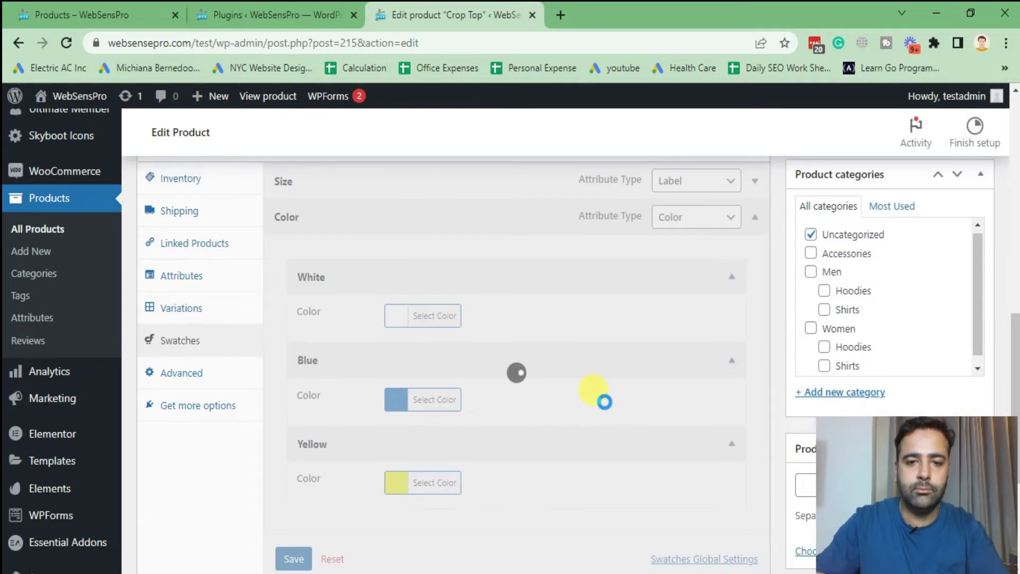
pyautogui.scroll(3, 603, 404)
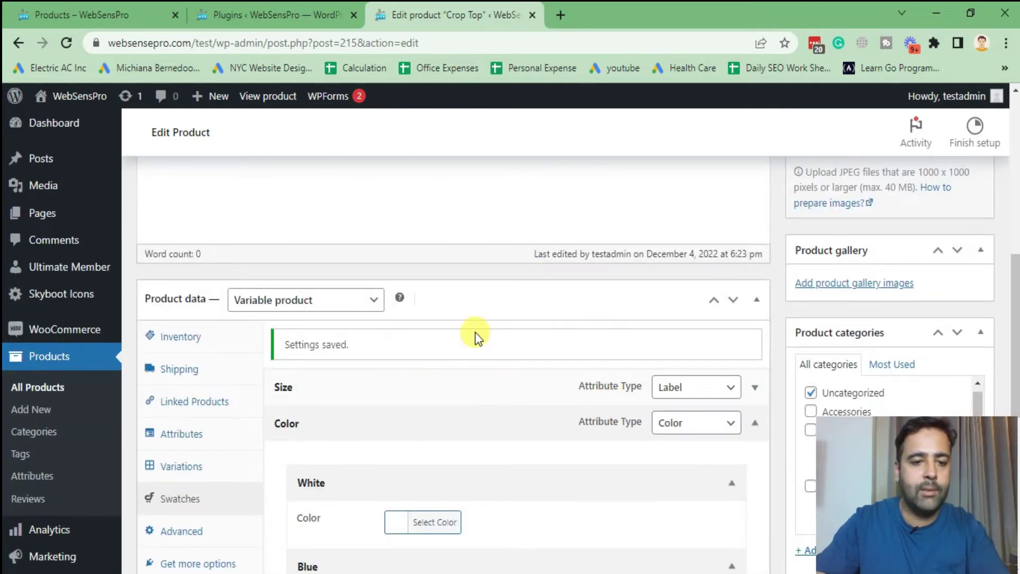
# In Variations, run 'Create variations from all attributes' and confirm it.
pyautogui.click(202, 467)
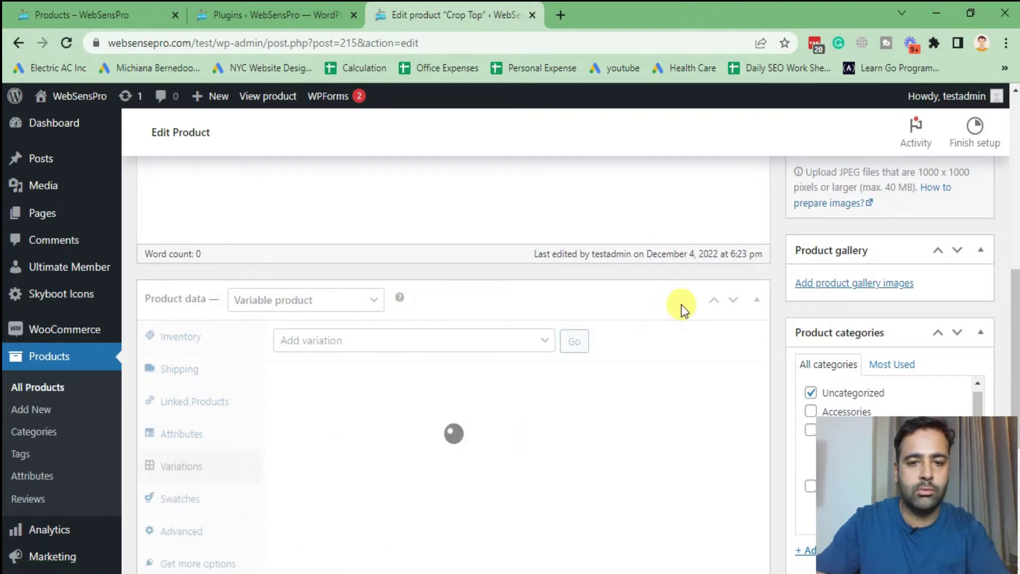
pyautogui.scroll(-3, 685, 258)
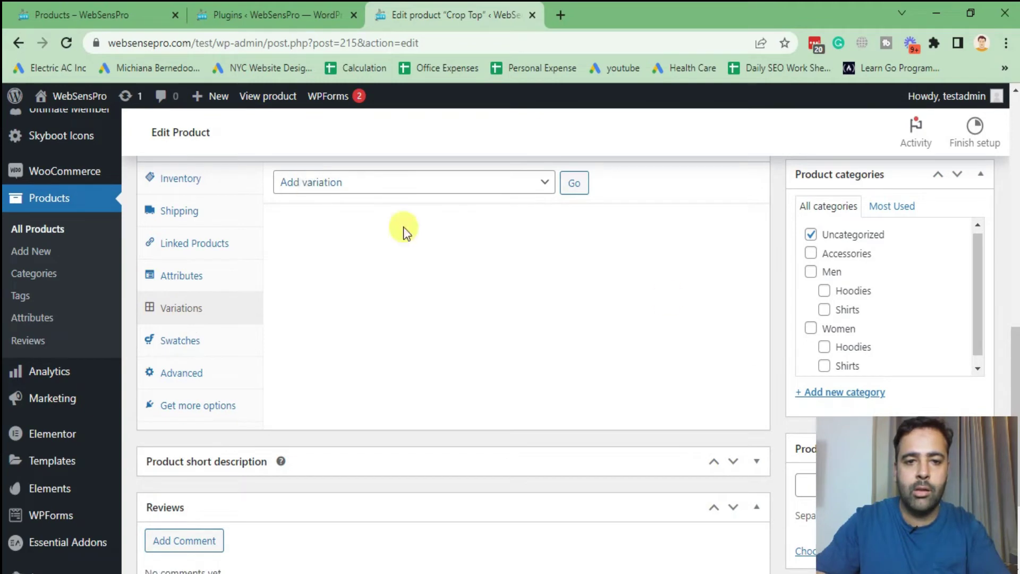
pyautogui.scroll(3, 404, 228)
pyautogui.click(522, 344)
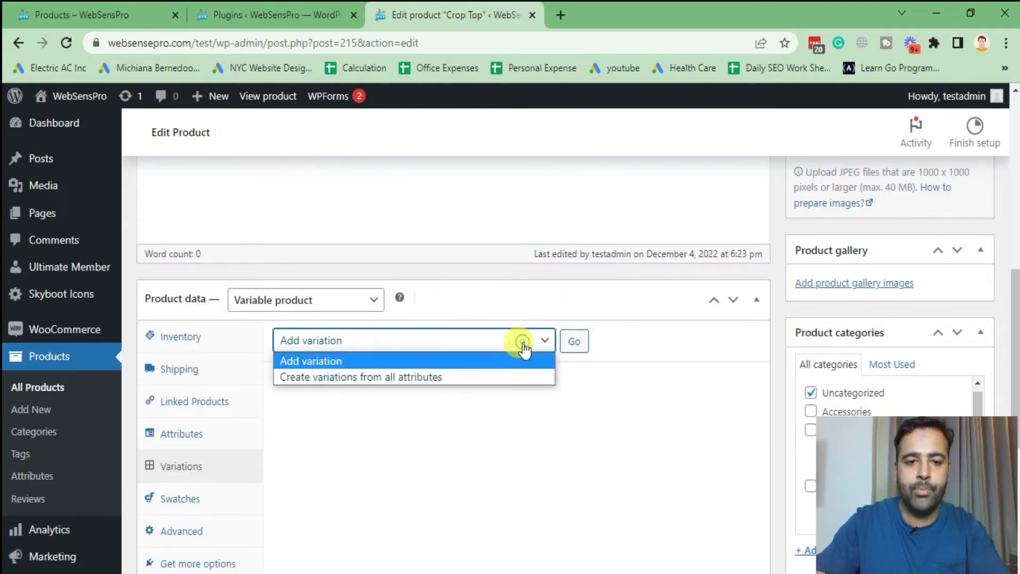
pyautogui.click(440, 379)
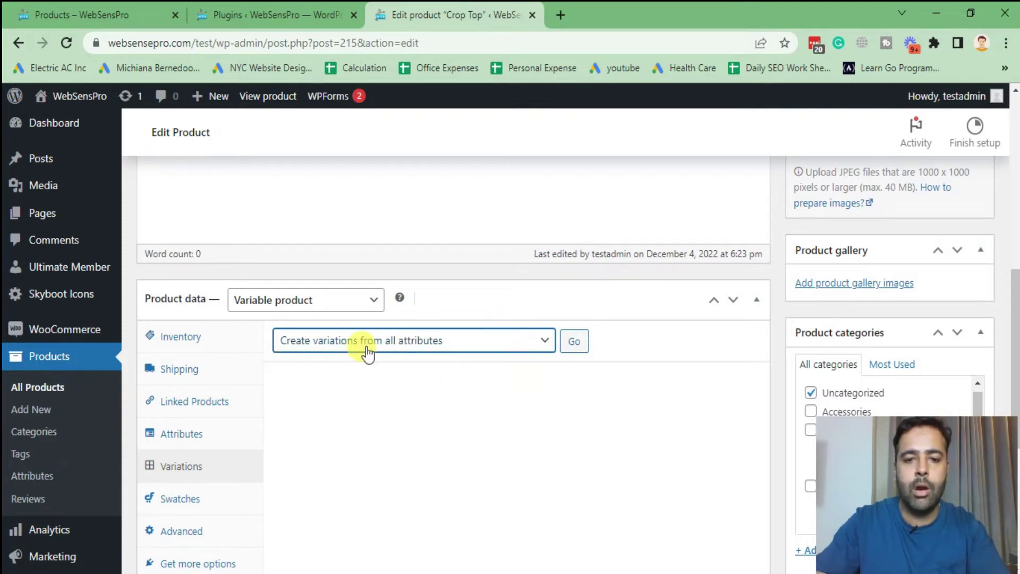
pyautogui.click(583, 350)
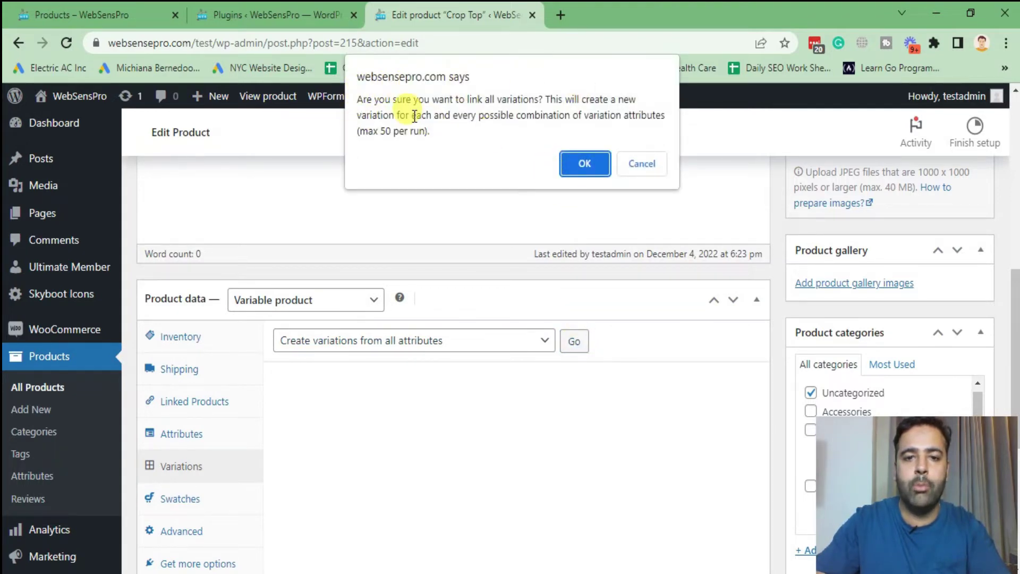
pyautogui.click(585, 164)
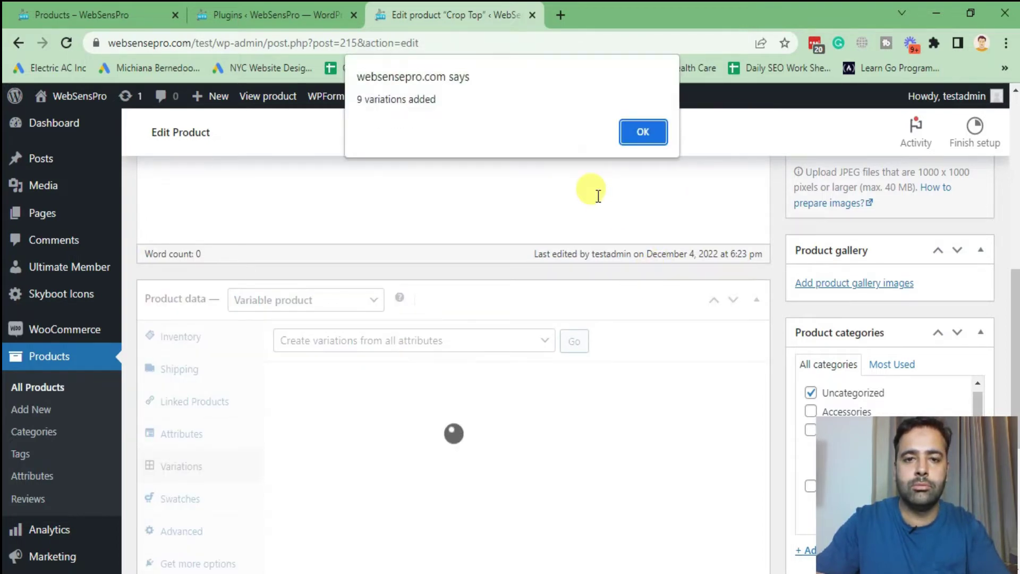
# Dismiss the '9 variations added' notice and review the new variations list.
pyautogui.moveTo(438, 107); pyautogui.dragTo(356, 99)
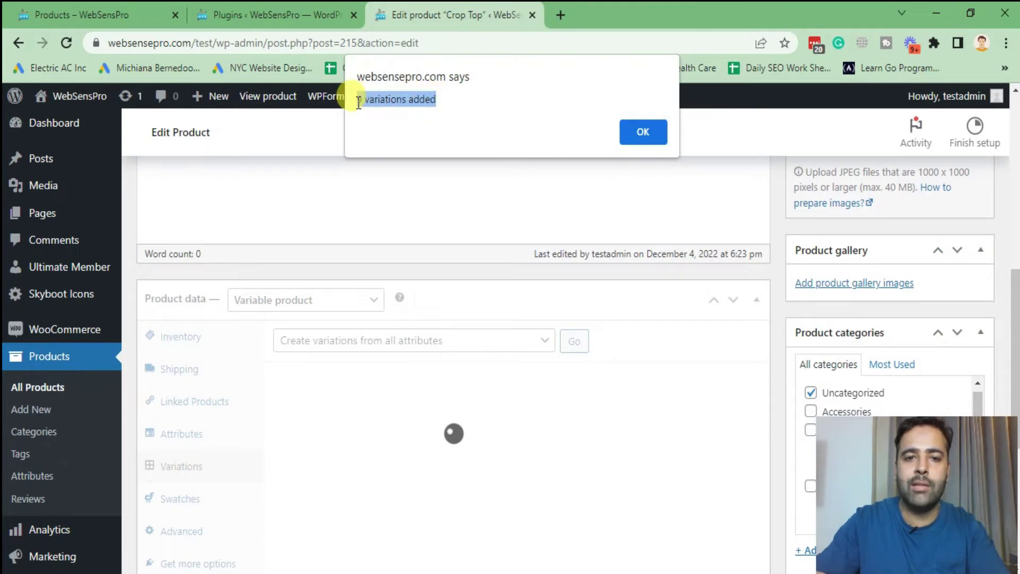
pyautogui.click(642, 132)
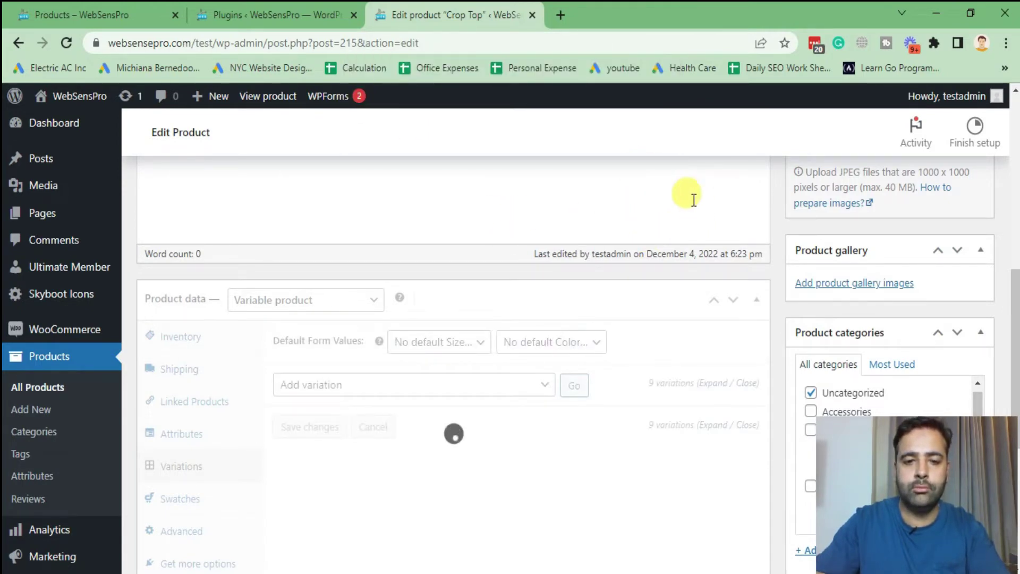
pyautogui.scroll(-5, 697, 281)
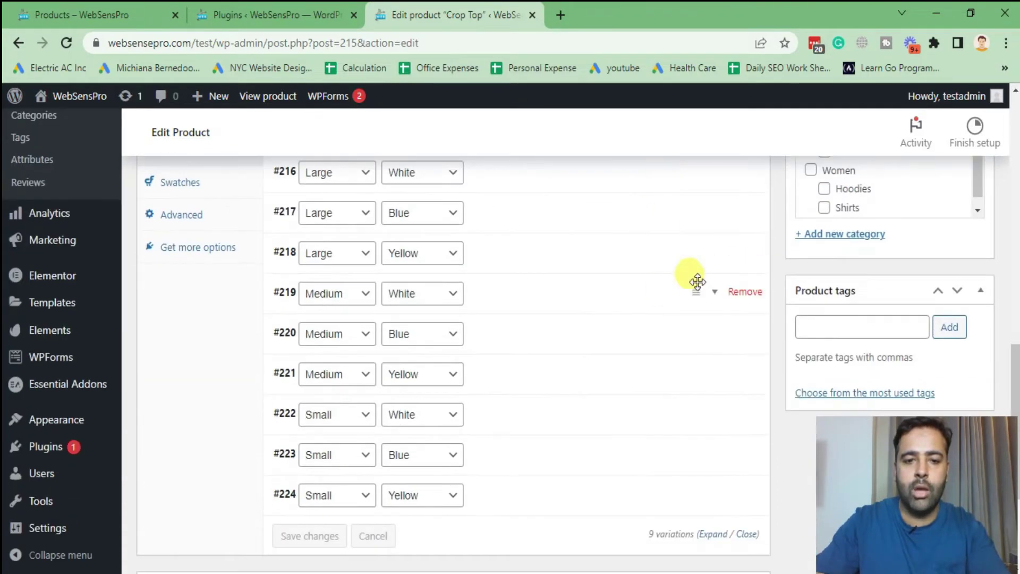
pyautogui.scroll(-4, 591, 357)
pyautogui.scroll(10, 591, 341)
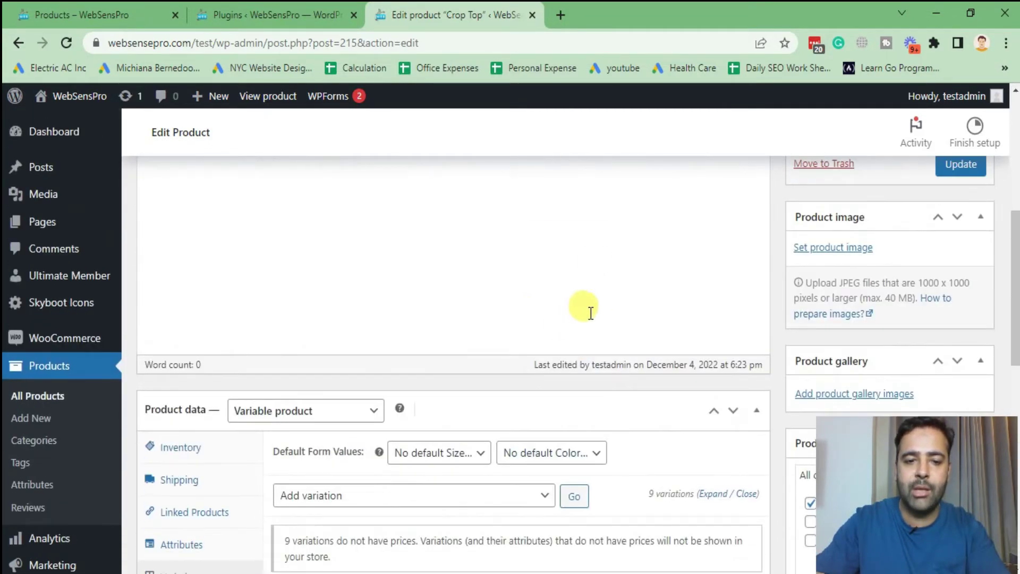
# Use the 'Set regular prices' bulk action to price all nine Crop Top variations at 20.
pyautogui.scroll(-3, 590, 312)
pyautogui.click(466, 340)
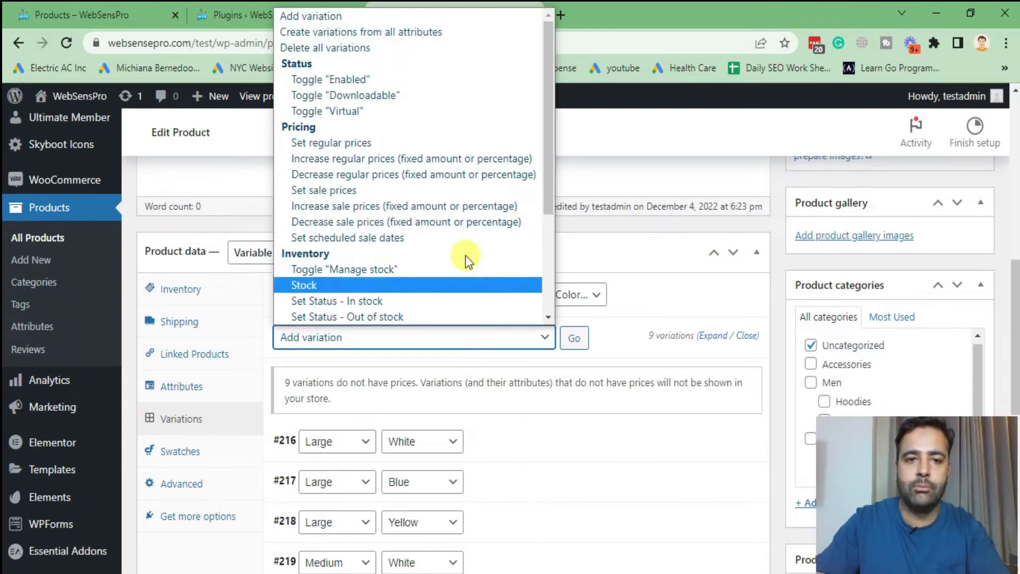
pyautogui.click(473, 142)
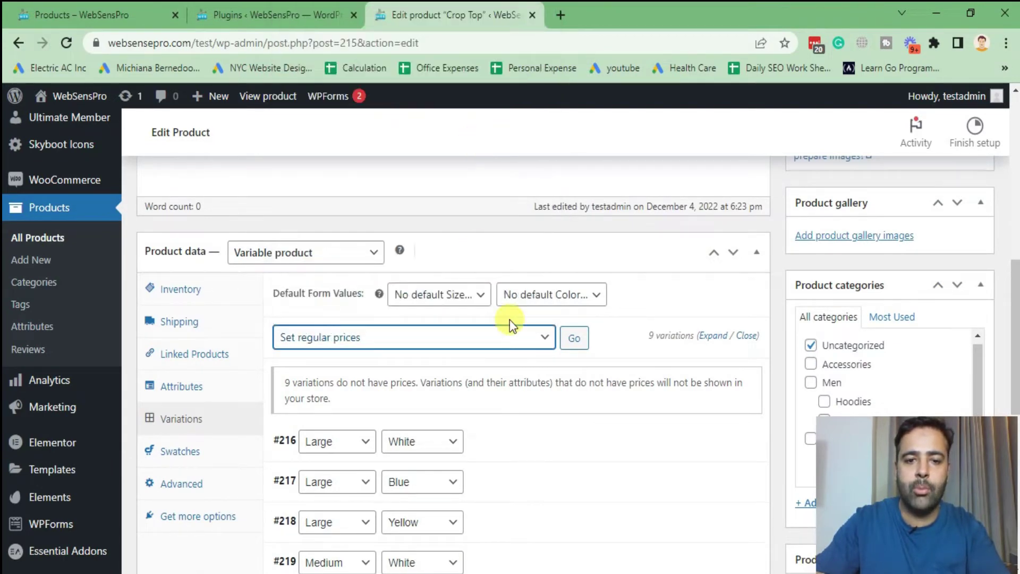
pyautogui.click(579, 350)
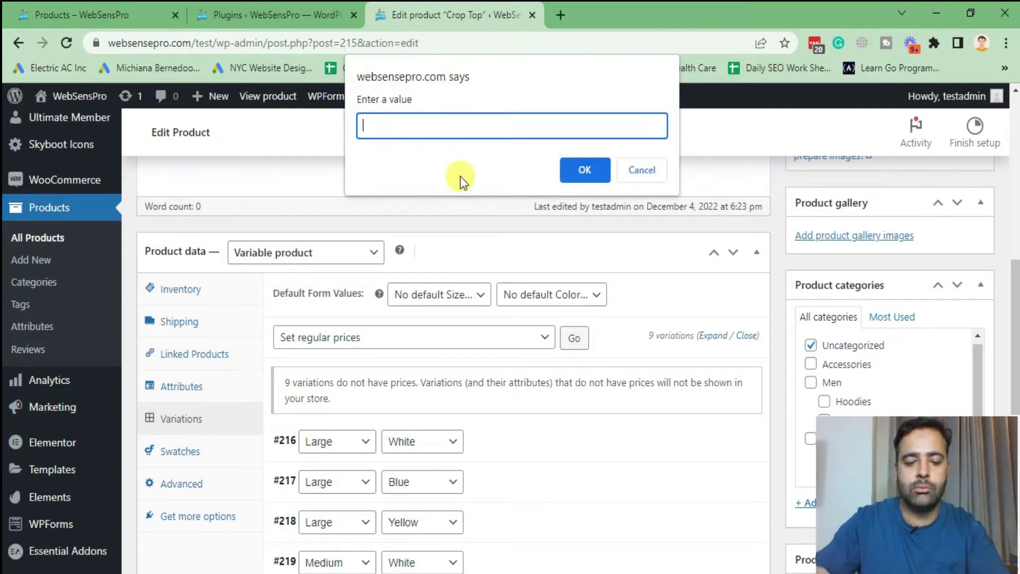
pyautogui.write('20')
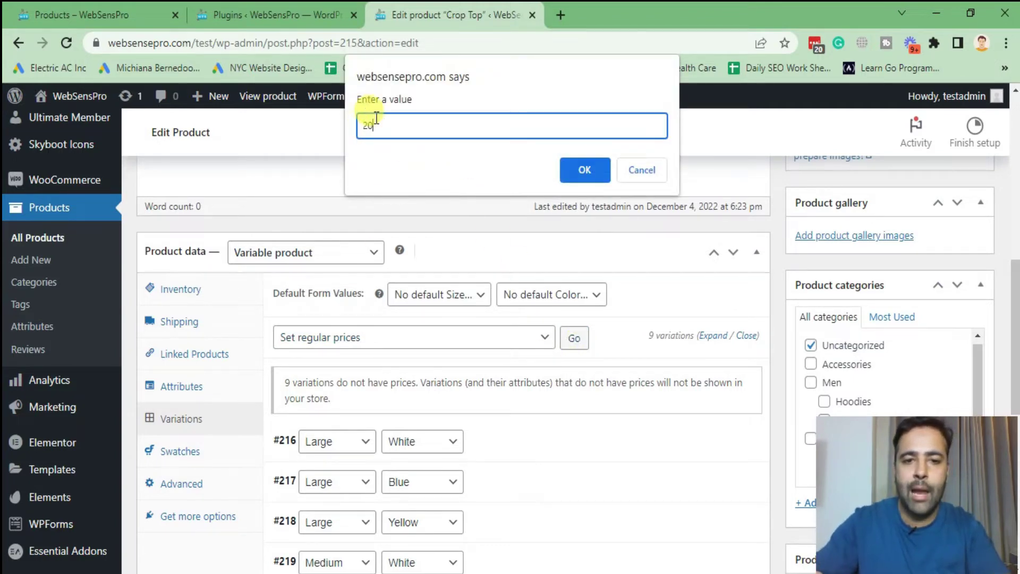
pyautogui.moveTo(383, 126); pyautogui.dragTo(333, 125)
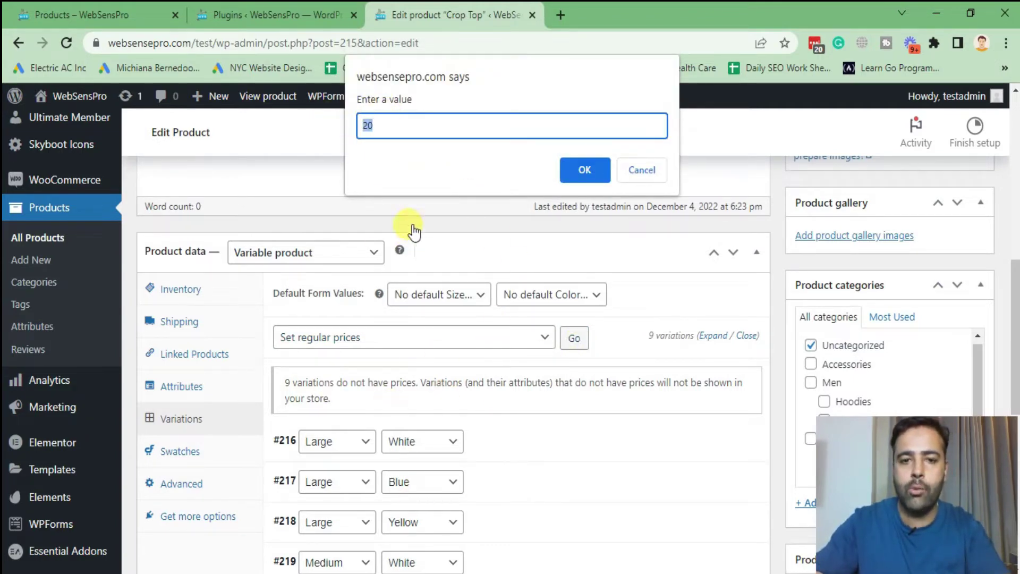
pyautogui.click(585, 170)
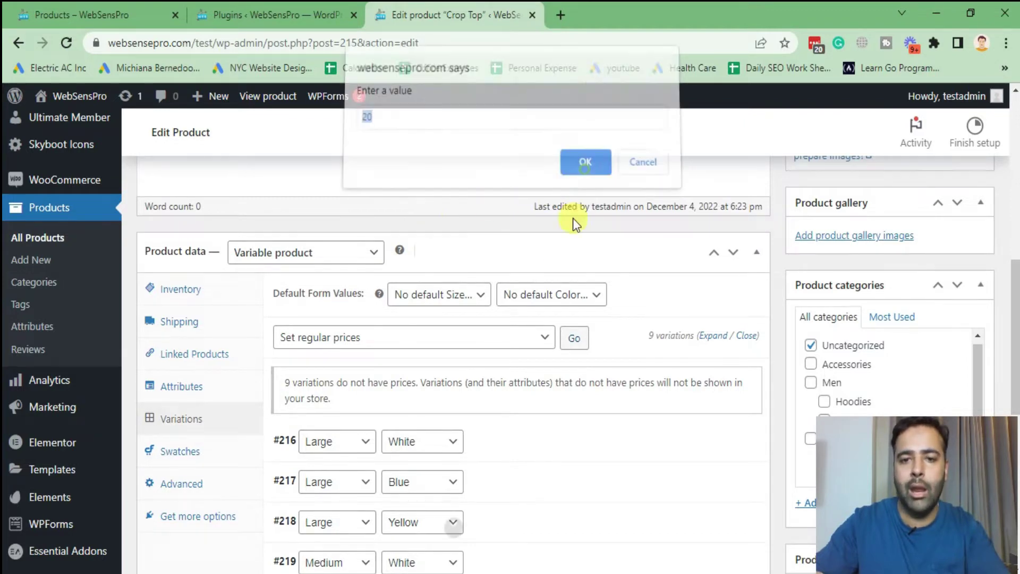
pyautogui.scroll(-5, 592, 287)
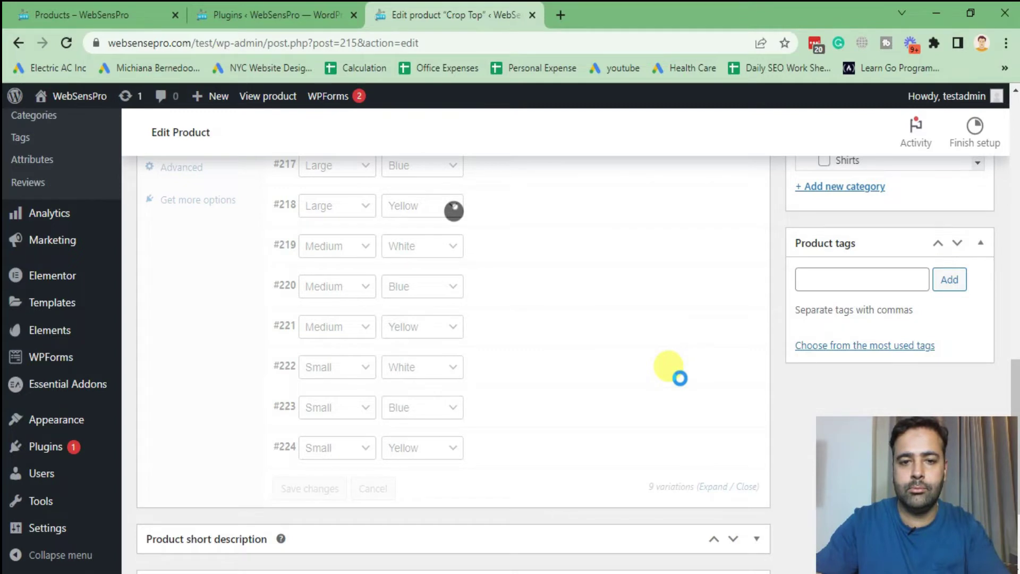
pyautogui.scroll(5, 679, 378)
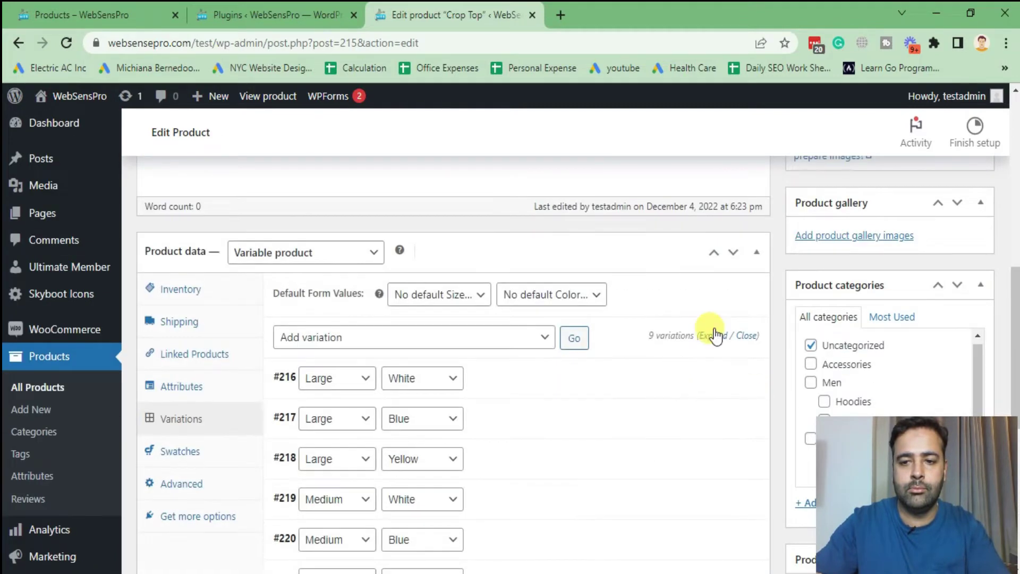
# Move the Crop Top from Uncategorized to the Women category and update the product.
pyautogui.scroll(-3, 998, 321)
pyautogui.click(810, 187)
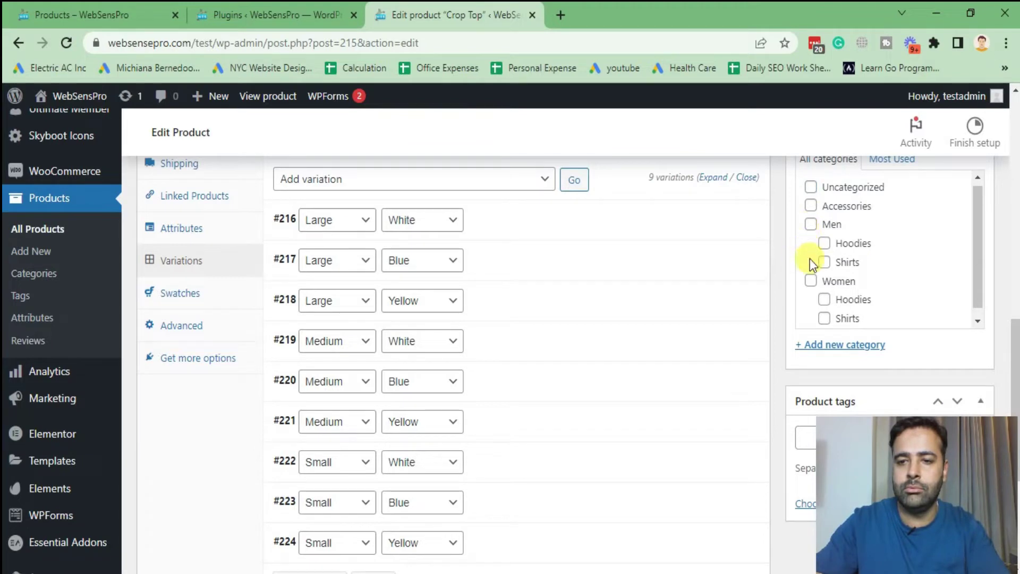
pyautogui.click(810, 281)
pyautogui.scroll(10, 760, 323)
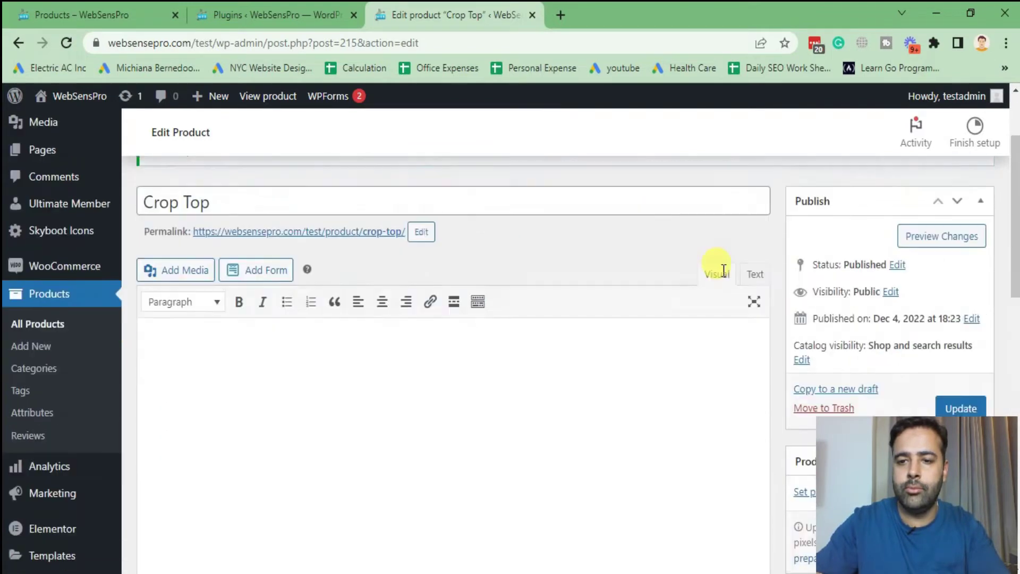
pyautogui.scroll(-2, 723, 270)
pyautogui.click(961, 323)
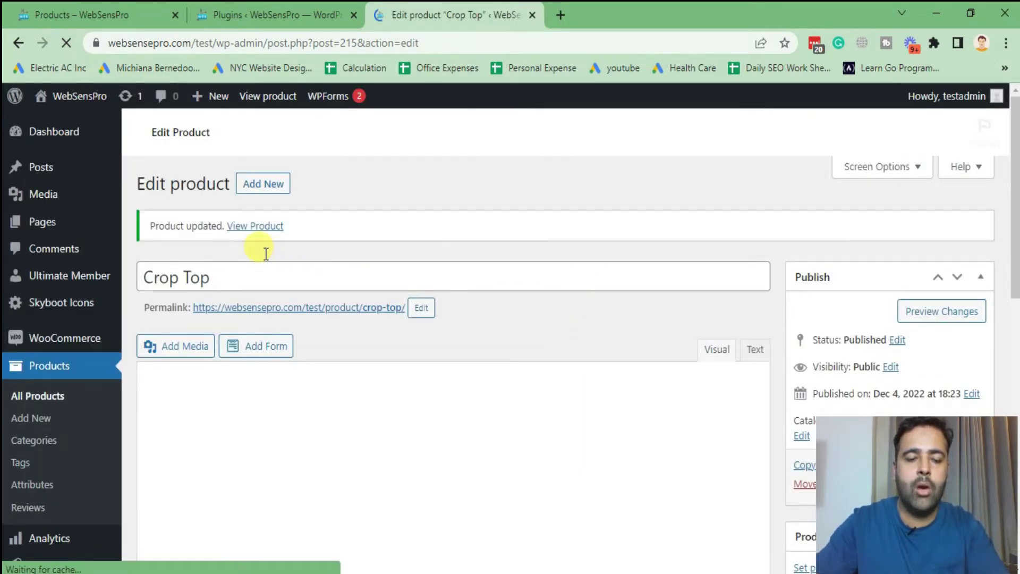
# Open the Crop Top's live page in a new tab to check the $20.00 listing, then return to editing.
pyautogui.rightClick(259, 229)
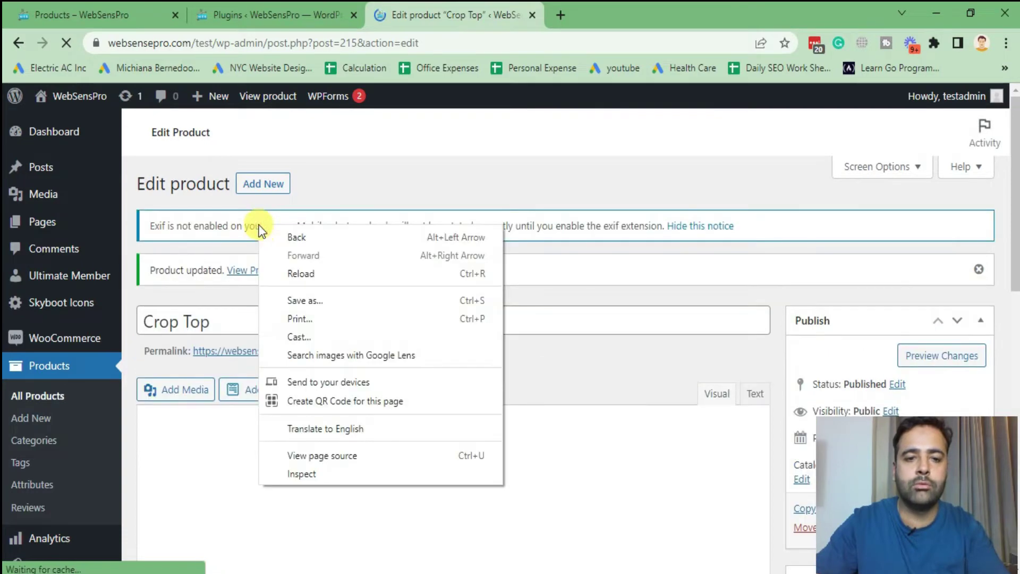
pyautogui.click(422, 170)
pyautogui.rightClick(281, 270)
pyautogui.click(291, 281)
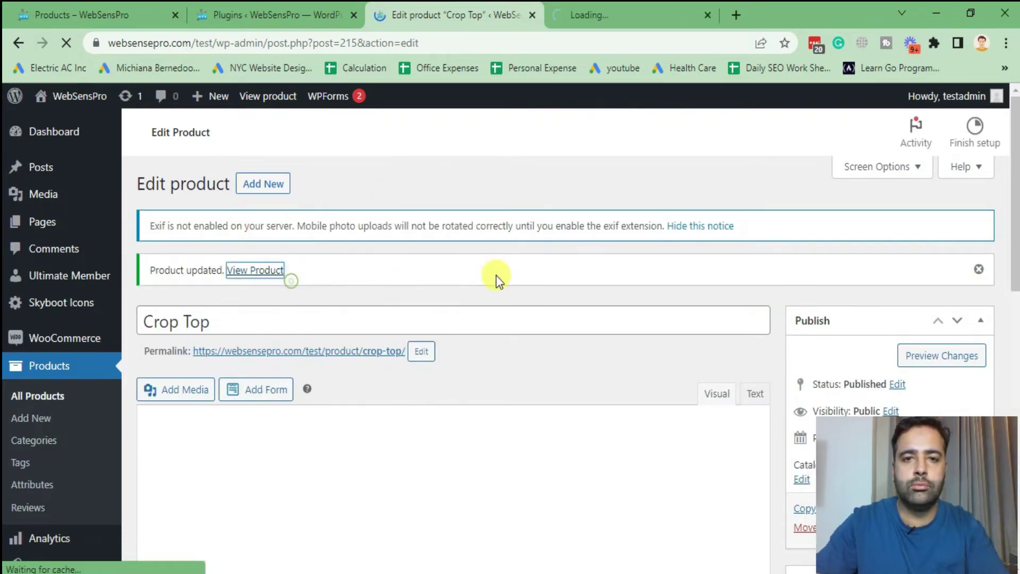
pyautogui.click(604, 17)
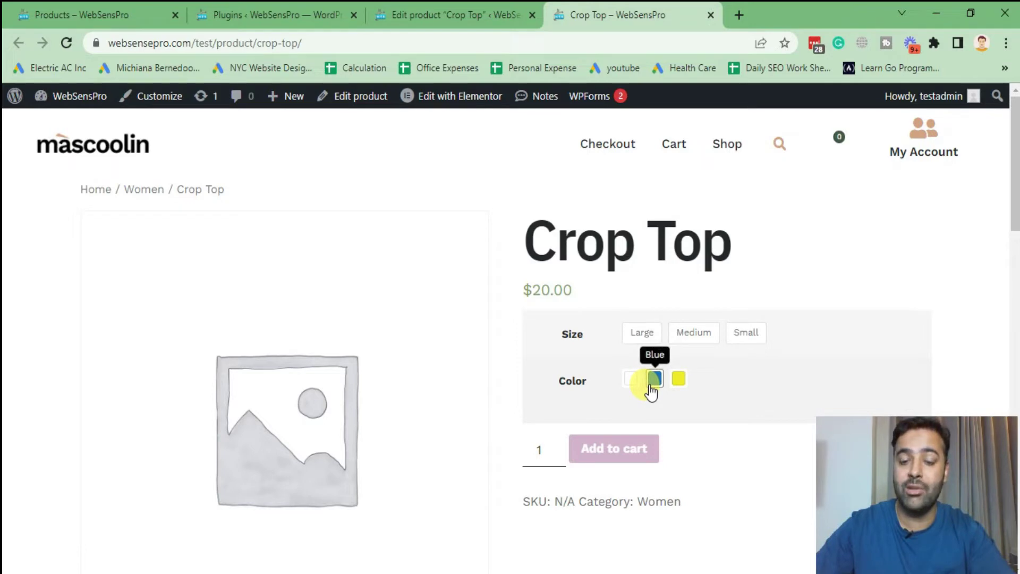
pyautogui.click(457, 16)
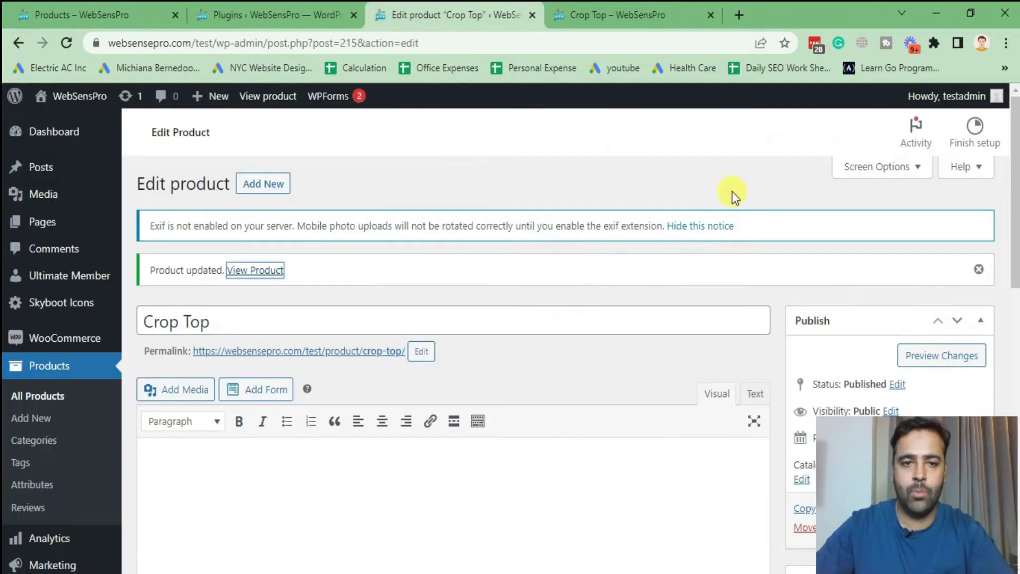
# Set the yellow crop top image as the Crop Top's product image.
pyautogui.scroll(-15, 732, 193)
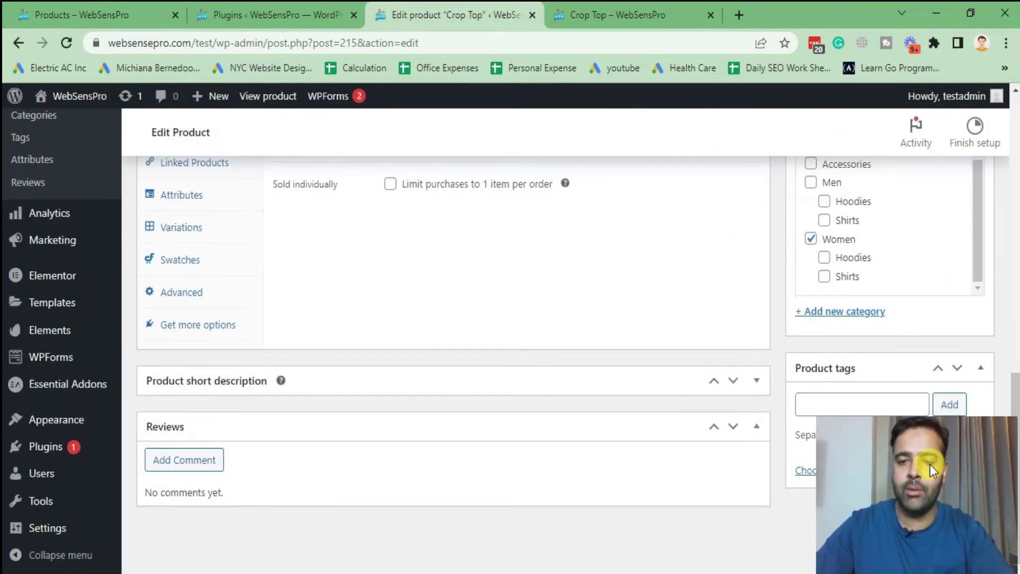
pyautogui.moveTo(926, 457); pyautogui.dragTo(98, 473)
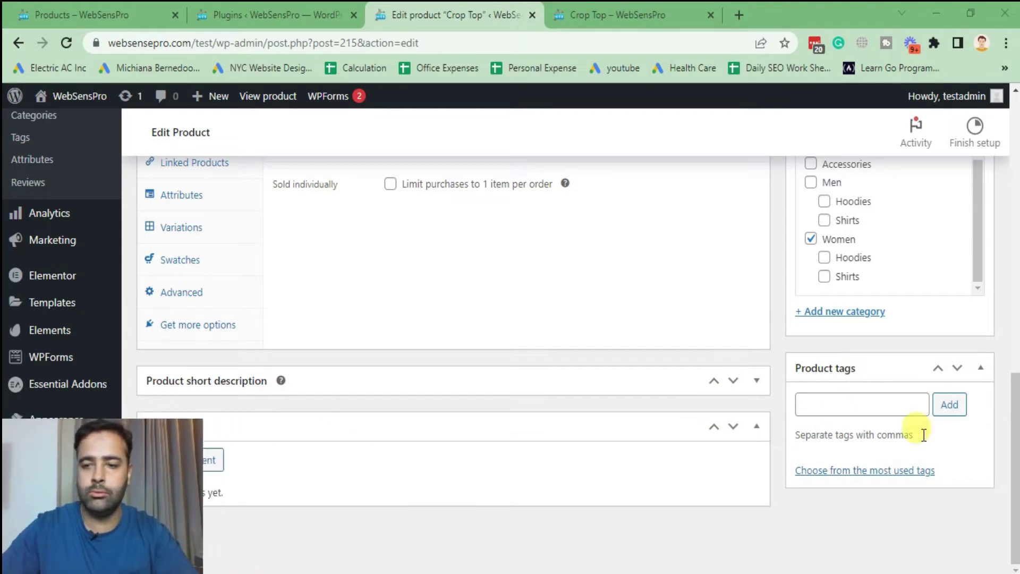
pyautogui.scroll(10, 971, 345)
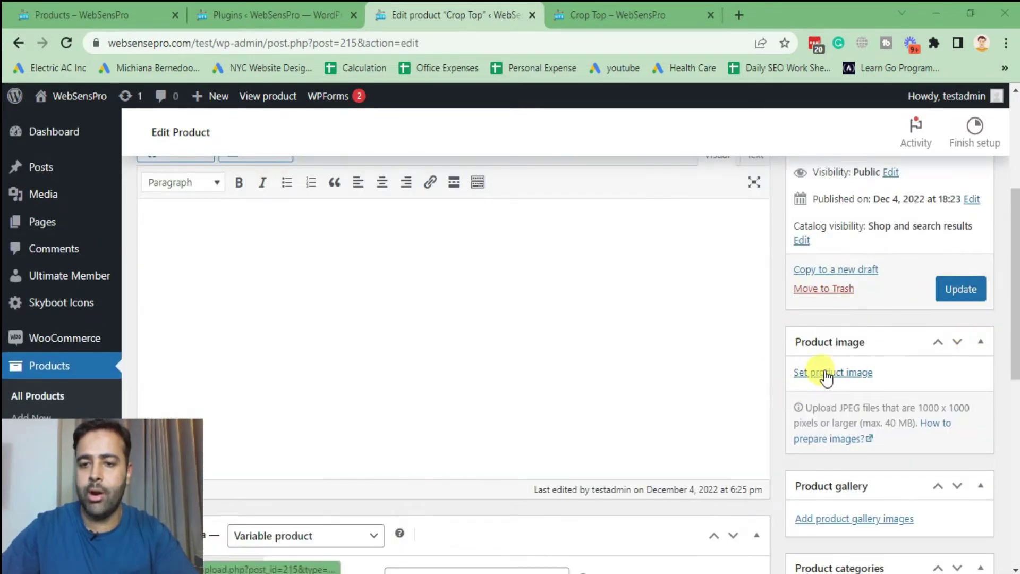
pyautogui.click(826, 373)
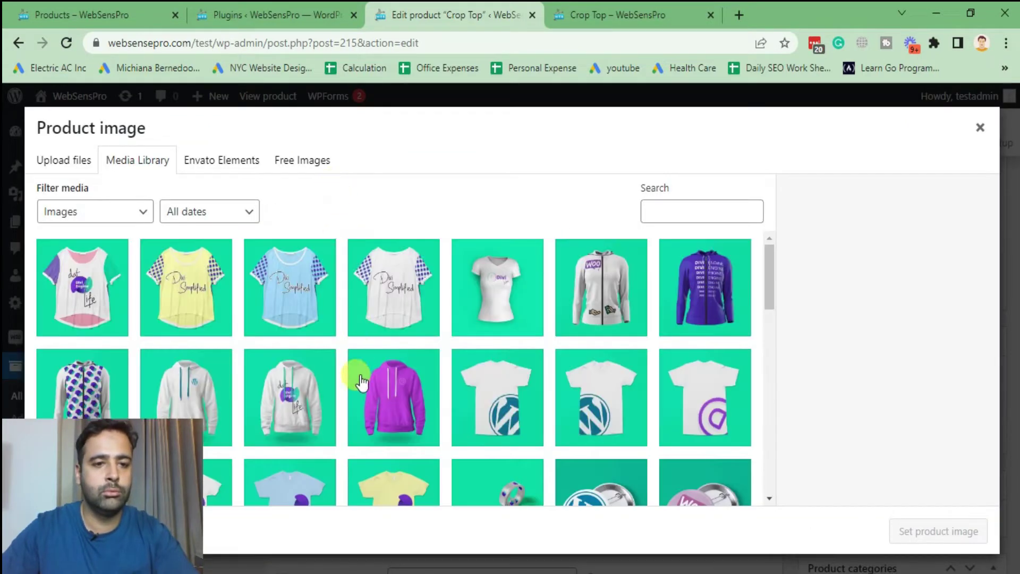
pyautogui.click(193, 311)
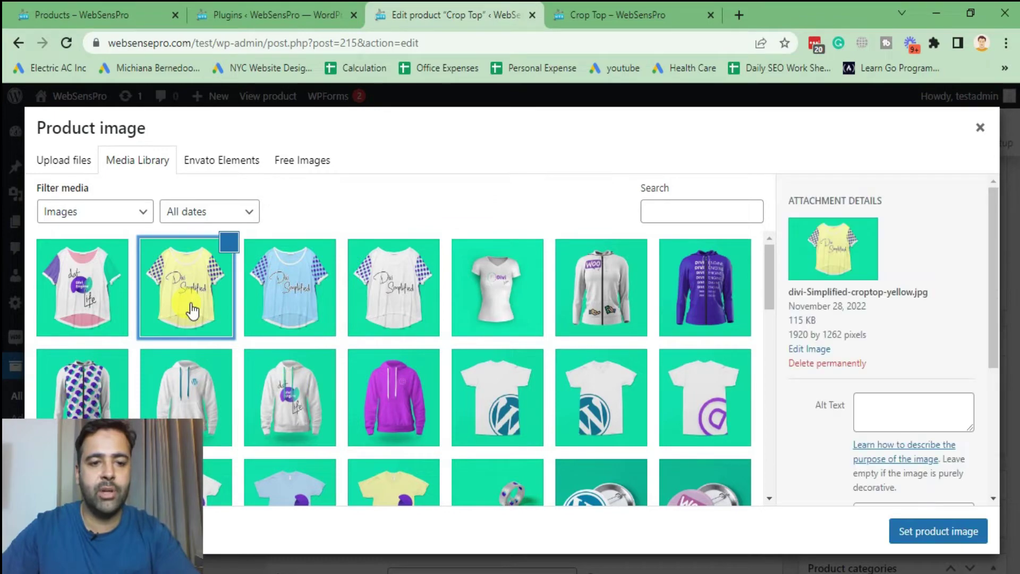
pyautogui.click(952, 531)
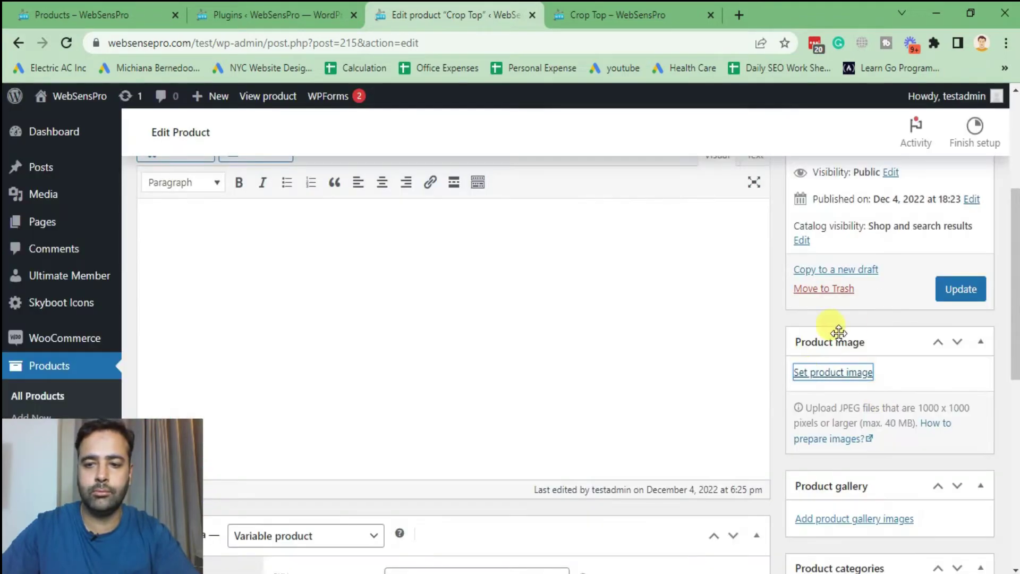
# Add the blue and white crop top images to the product gallery.
pyautogui.scroll(-6, 744, 226)
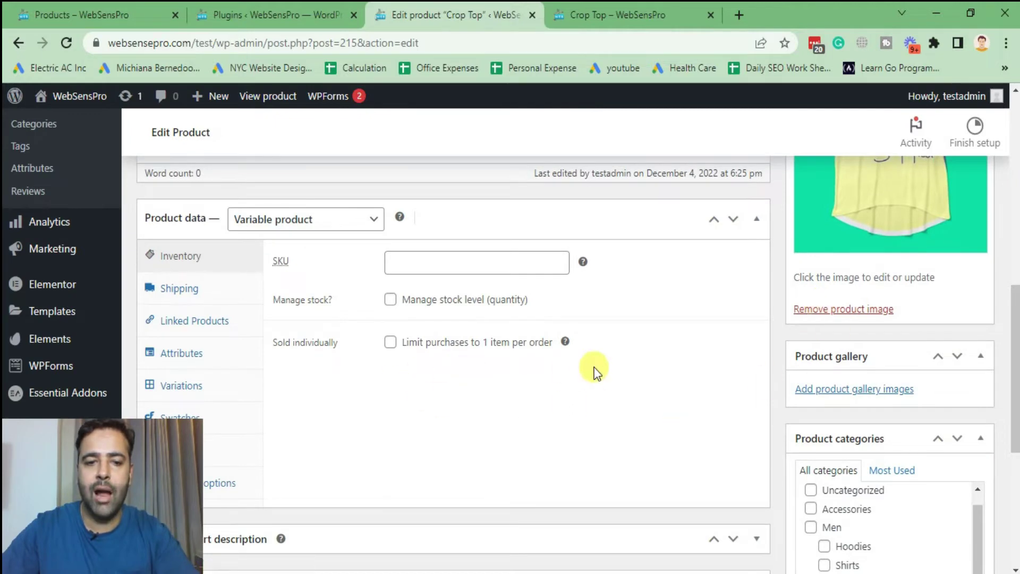
pyautogui.click(852, 394)
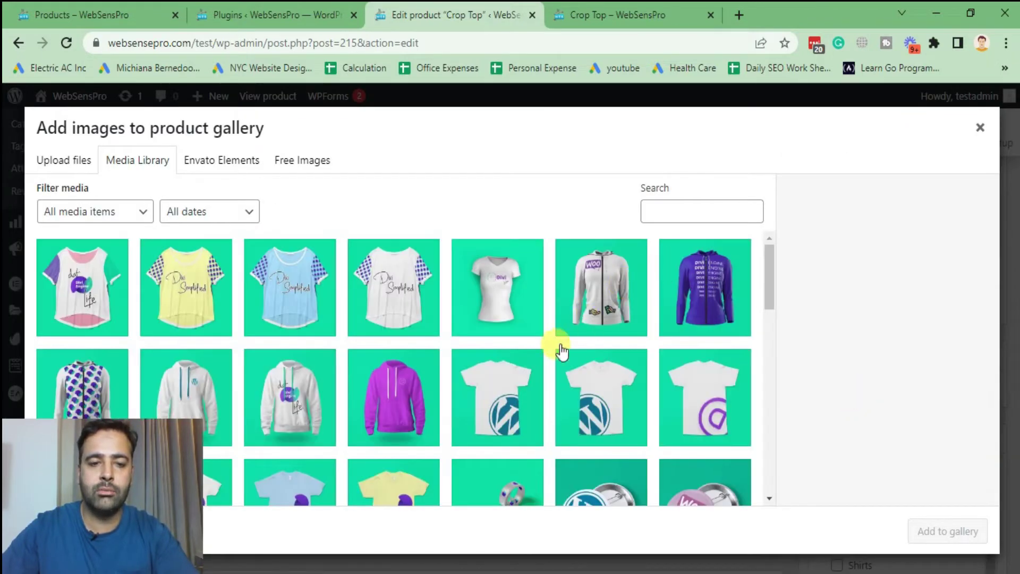
pyautogui.click(301, 309)
pyautogui.click(405, 286)
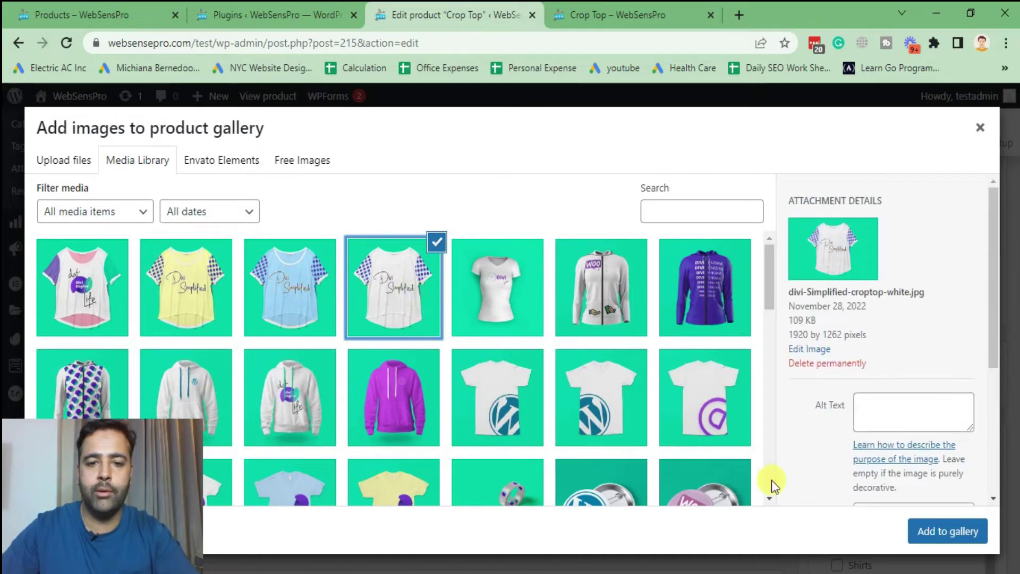
pyautogui.click(276, 308)
pyautogui.click(397, 306)
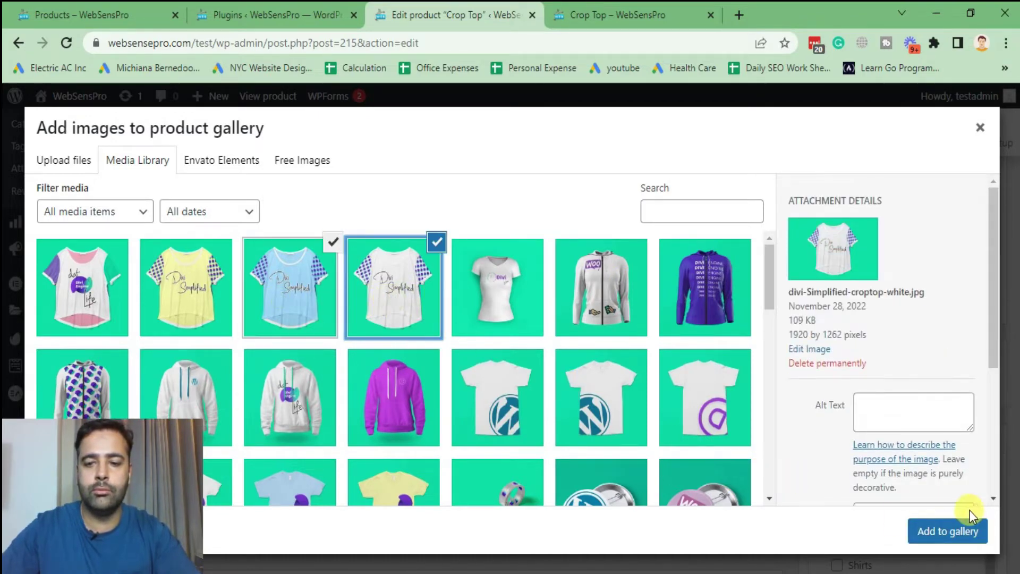
pyautogui.click(957, 523)
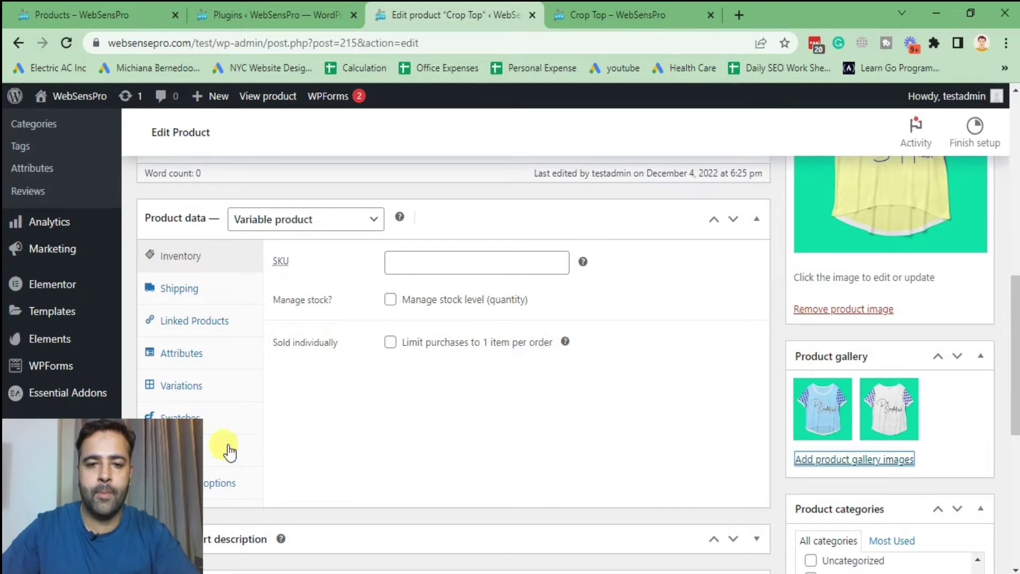
# Check the live Crop Top page, then return to the editor's Variations tab showing 9 variations.
pyautogui.moveTo(127, 471); pyautogui.dragTo(944, 470)
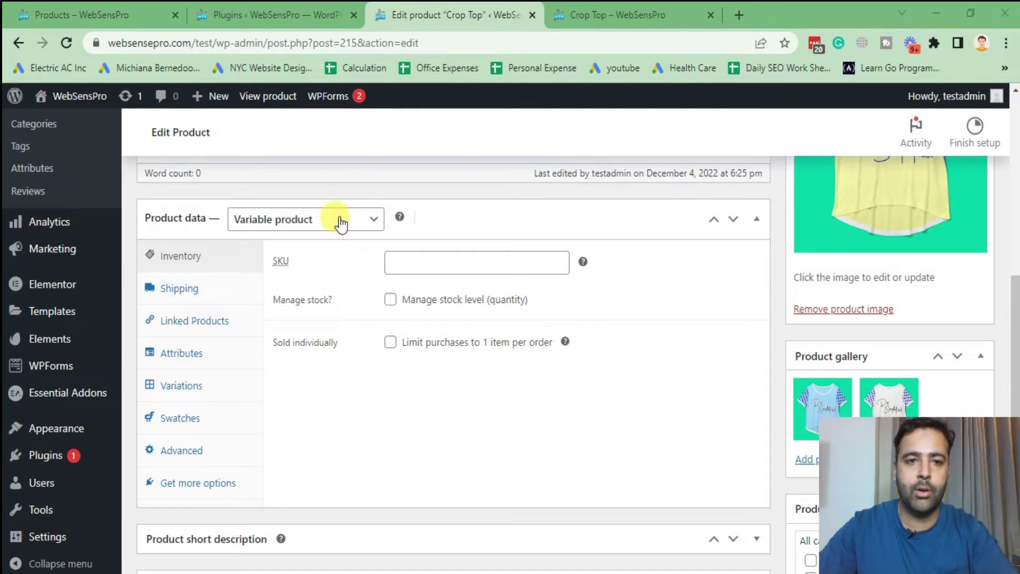
pyautogui.click(278, 15)
pyautogui.click(406, 12)
pyautogui.click(643, 14)
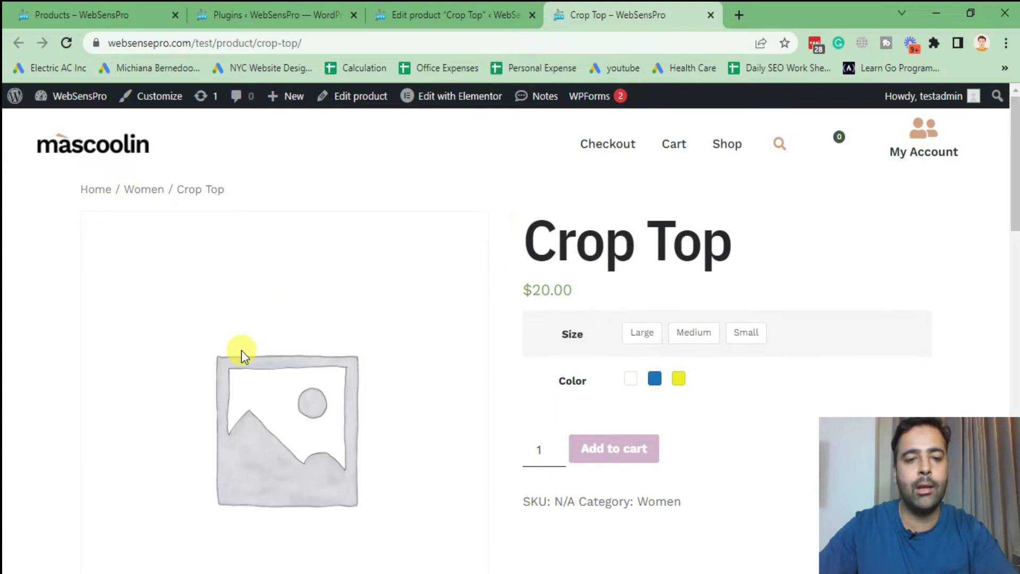
pyautogui.click(457, 16)
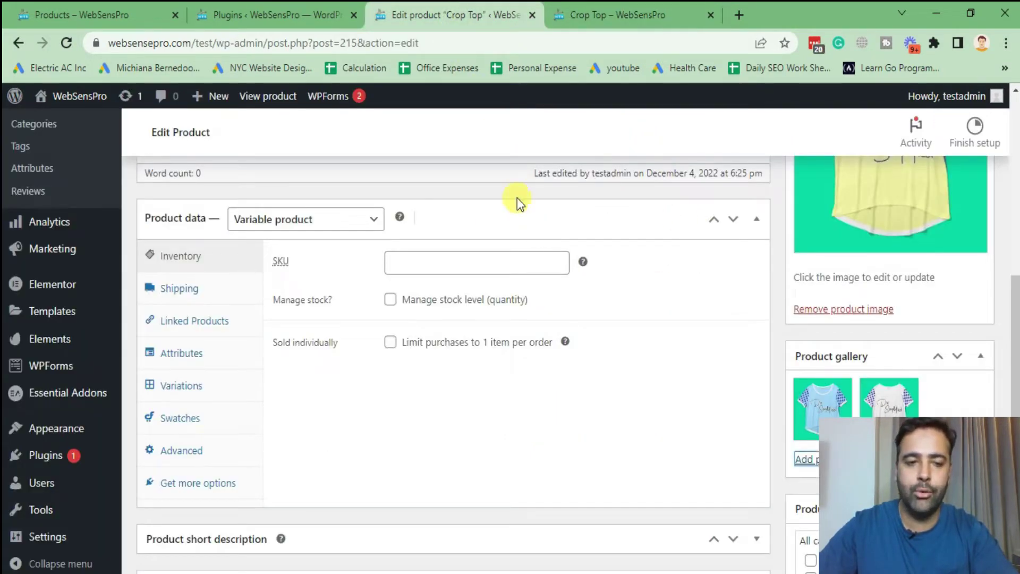
pyautogui.click(169, 391)
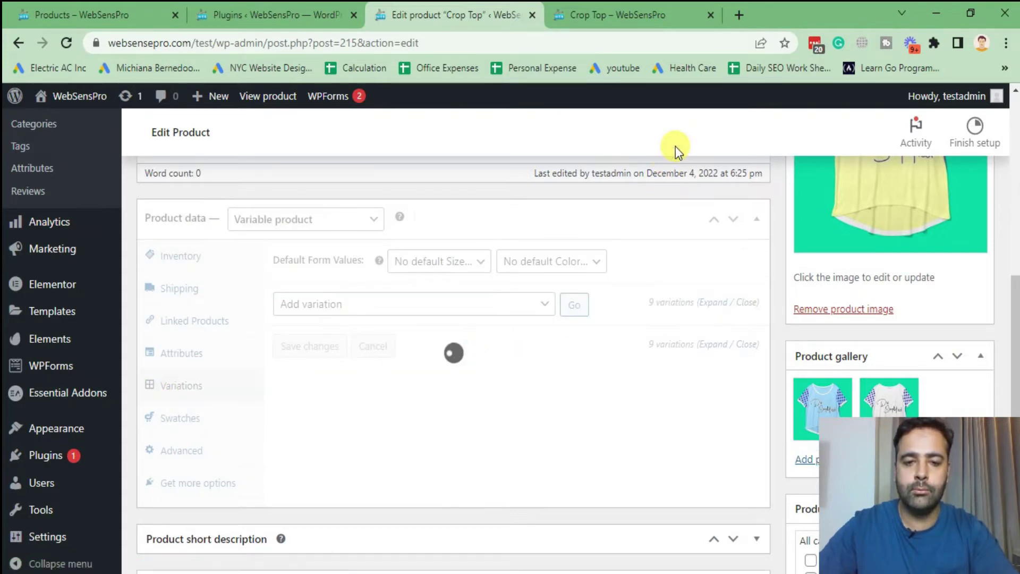
# Expand all variations and give the Large White variation the white crop top image.
pyautogui.scroll(-3, 678, 154)
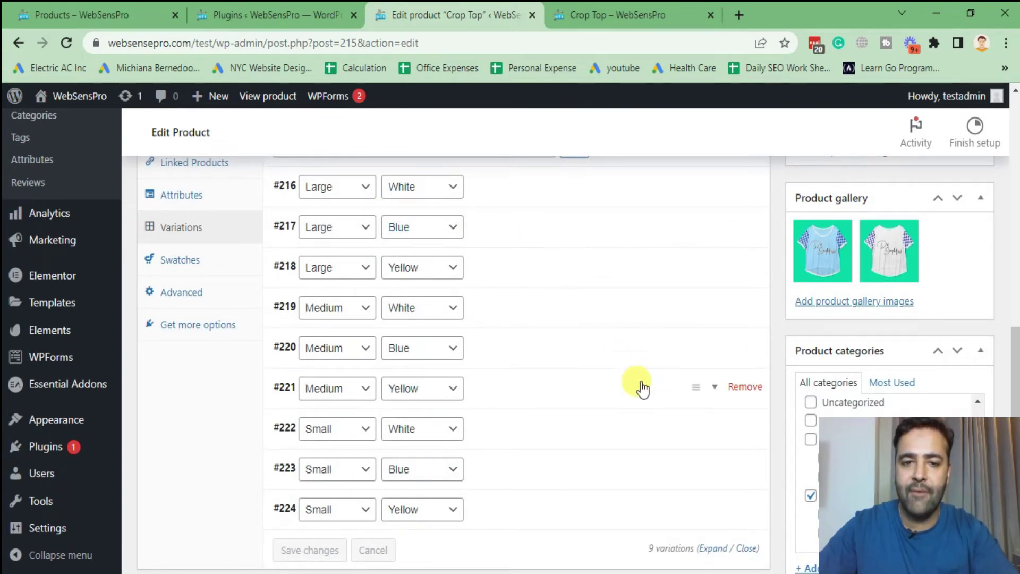
pyautogui.scroll(3, 642, 388)
pyautogui.click(712, 302)
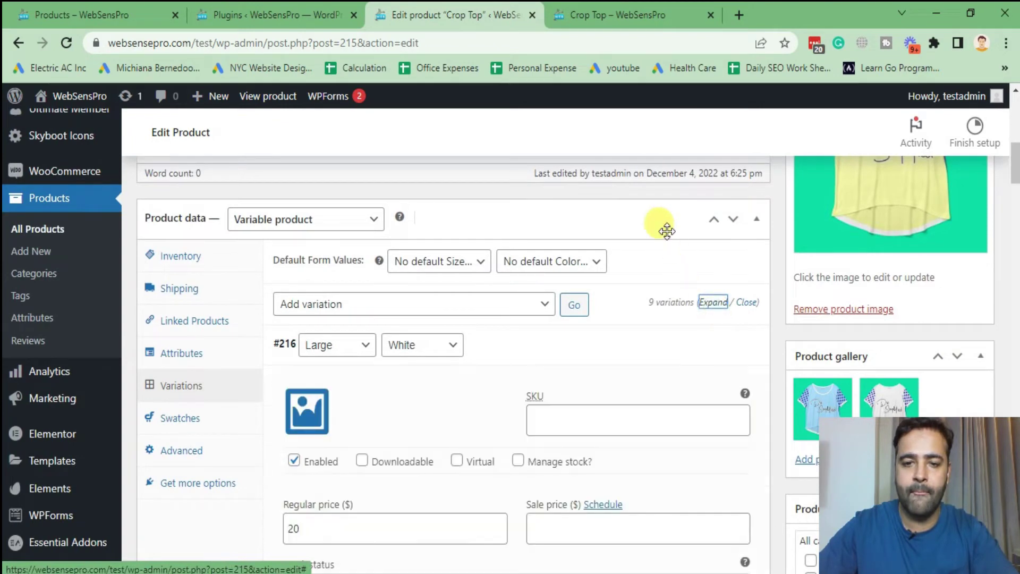
pyautogui.scroll(-3, 671, 237)
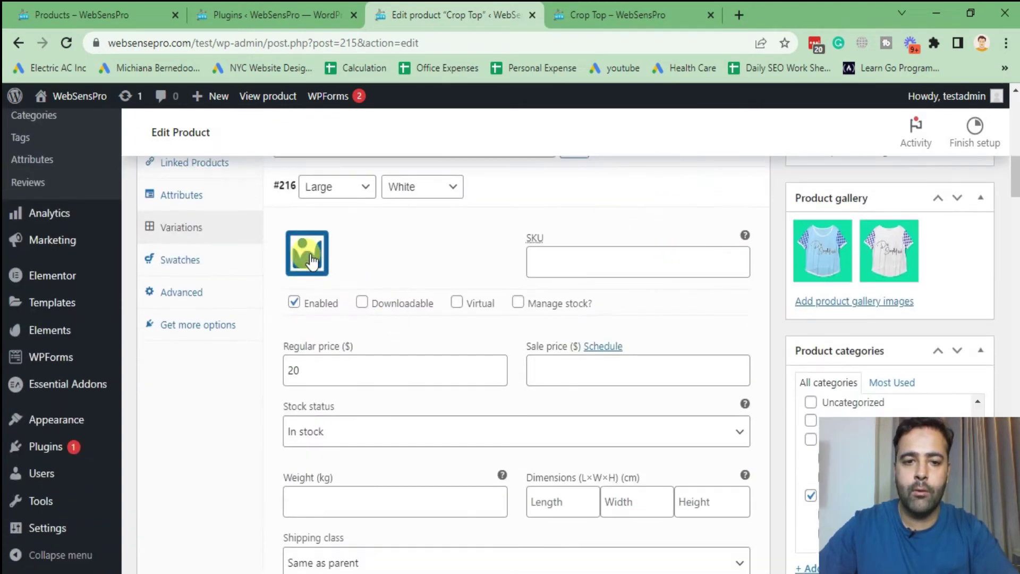
pyautogui.click(311, 260)
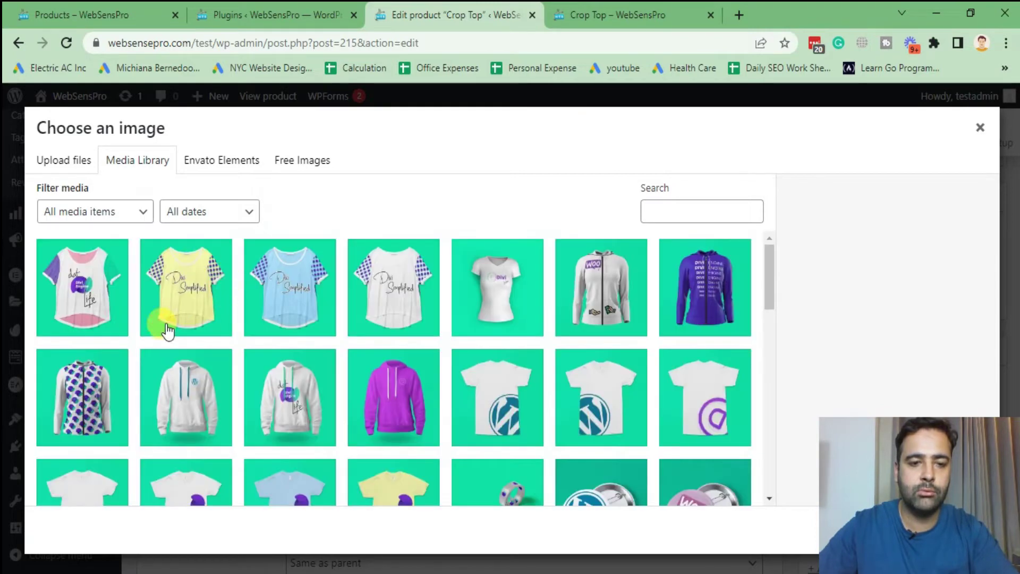
pyautogui.click(389, 309)
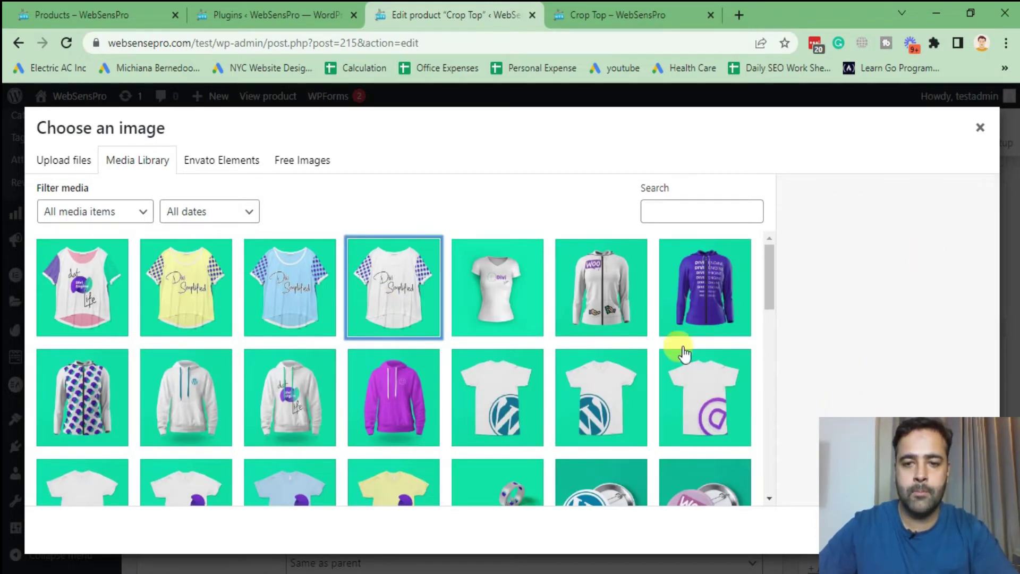
pyautogui.moveTo(949, 434); pyautogui.dragTo(125, 428)
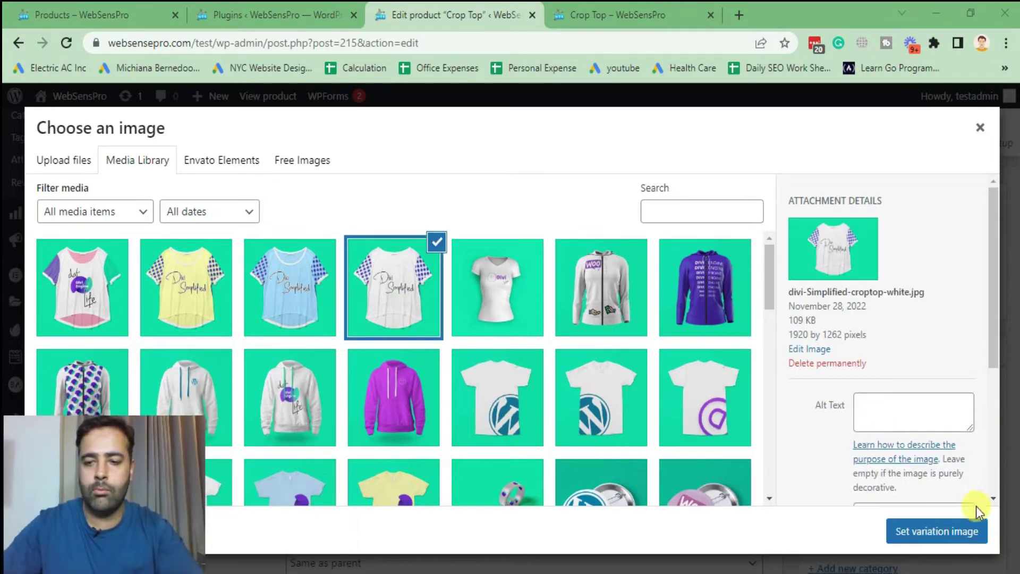
pyautogui.click(964, 530)
# Give the Large Blue variation the blue crop top image.
pyautogui.scroll(-9, 722, 265)
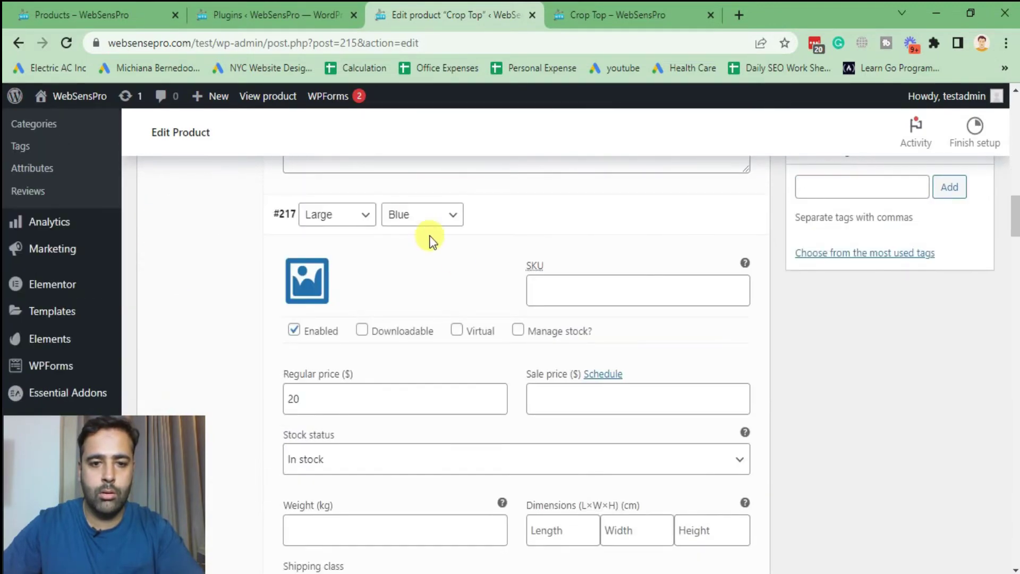
pyautogui.click(307, 282)
pyautogui.click(318, 324)
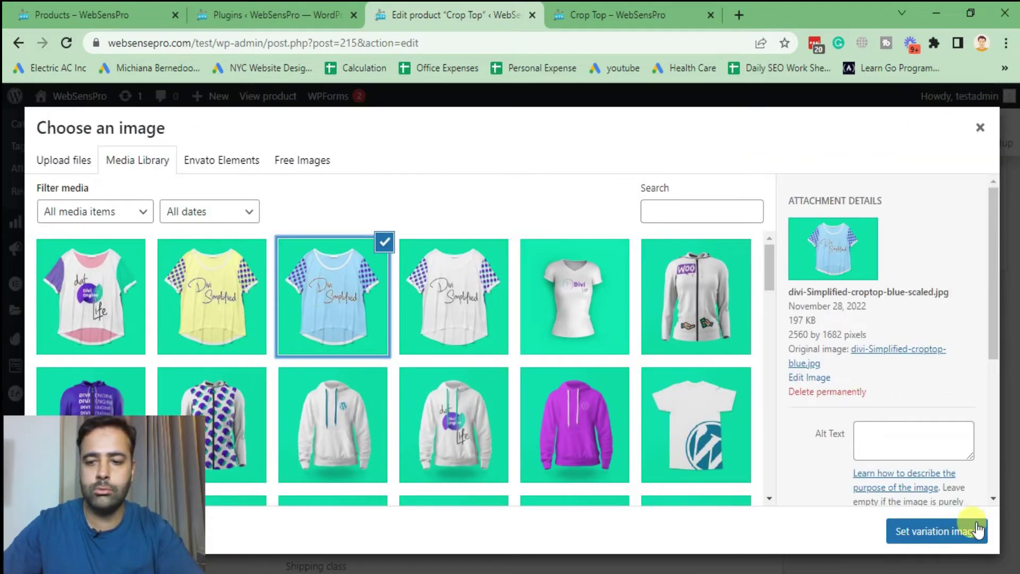
pyautogui.click(951, 530)
# Assign the yellow crop top image to Large Yellow variation #218.
pyautogui.scroll(-9, 627, 233)
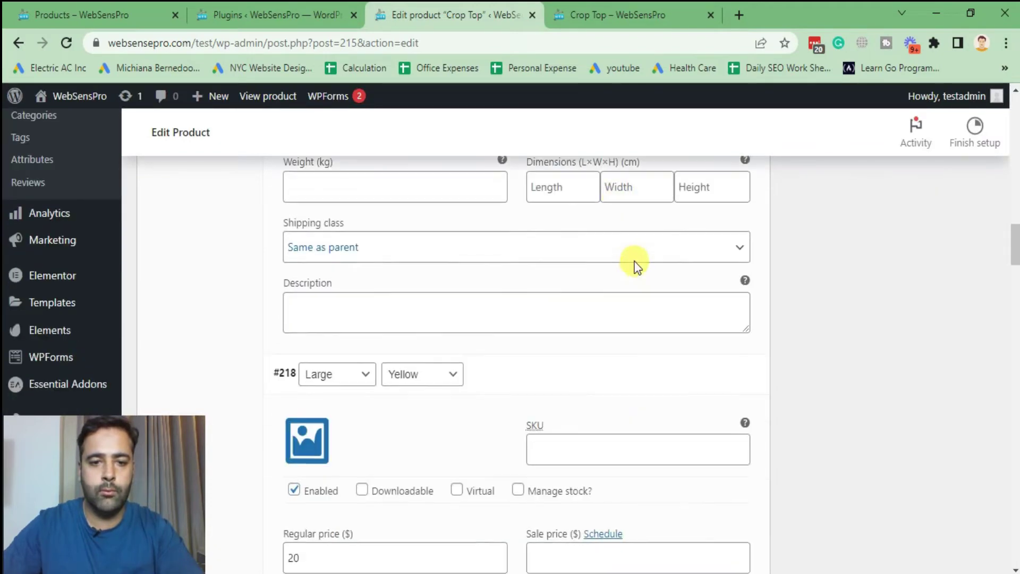
pyautogui.click(308, 307)
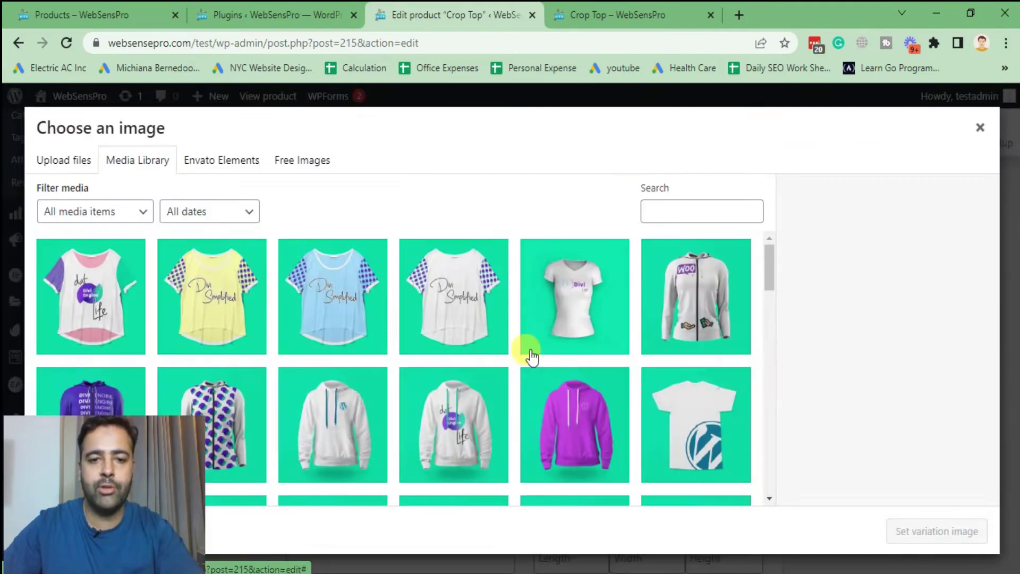
pyautogui.click(255, 283)
pyautogui.click(921, 533)
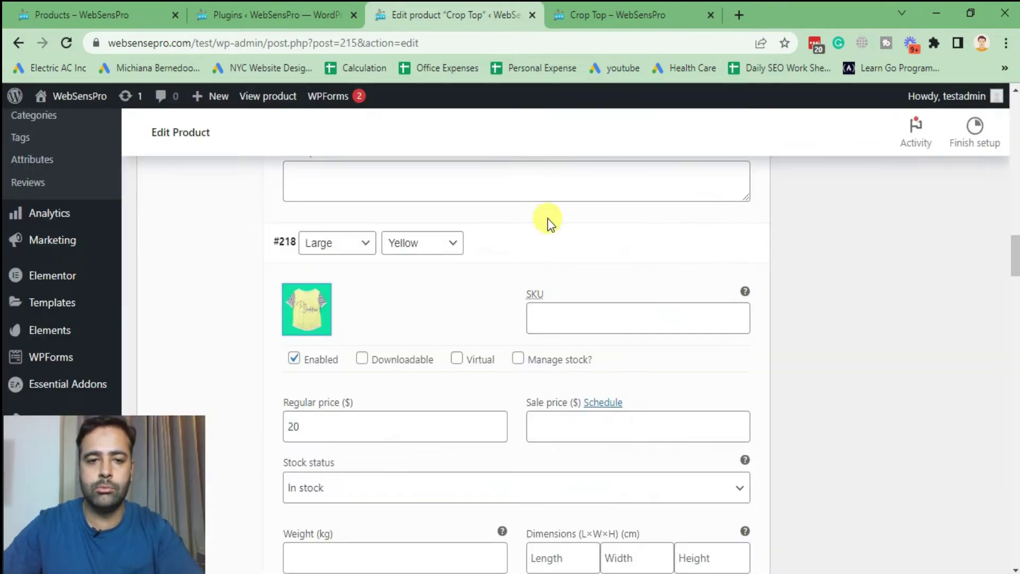
pyautogui.scroll(-8, 584, 245)
pyautogui.scroll(3, 642, 273)
pyautogui.scroll(3, 644, 273)
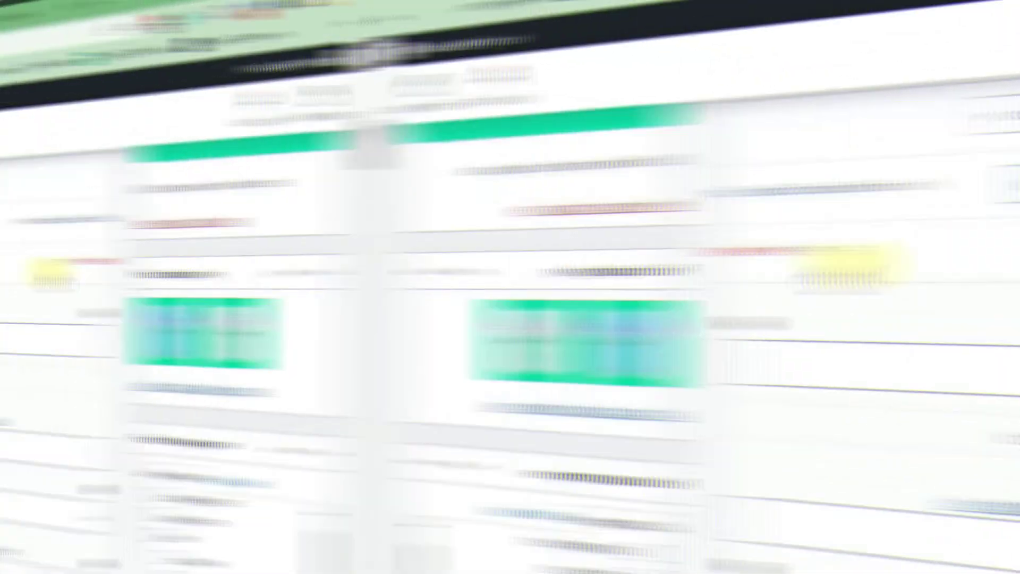
pyautogui.scroll(-8, 452, 260)
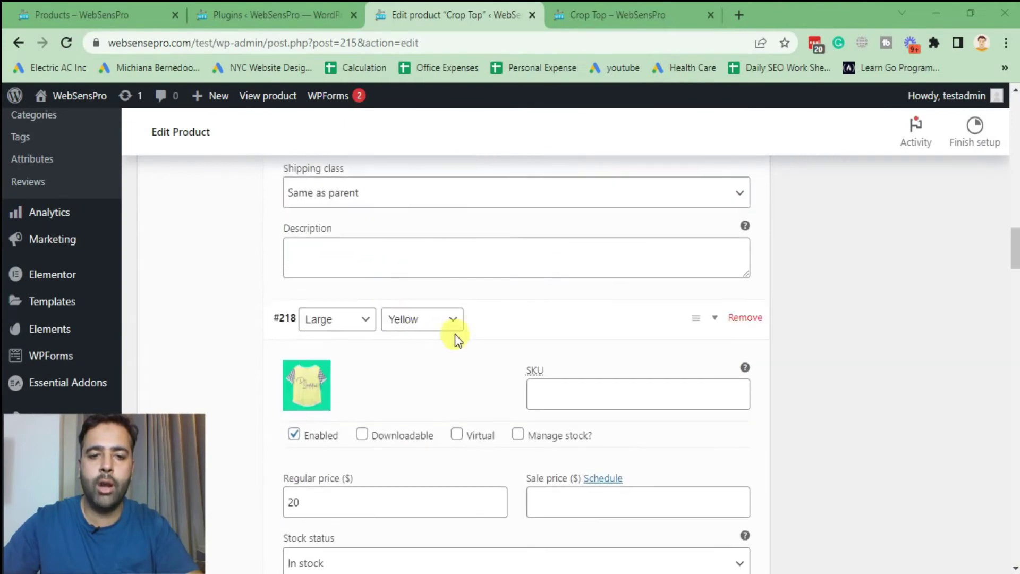
pyautogui.scroll(-3, 364, 403)
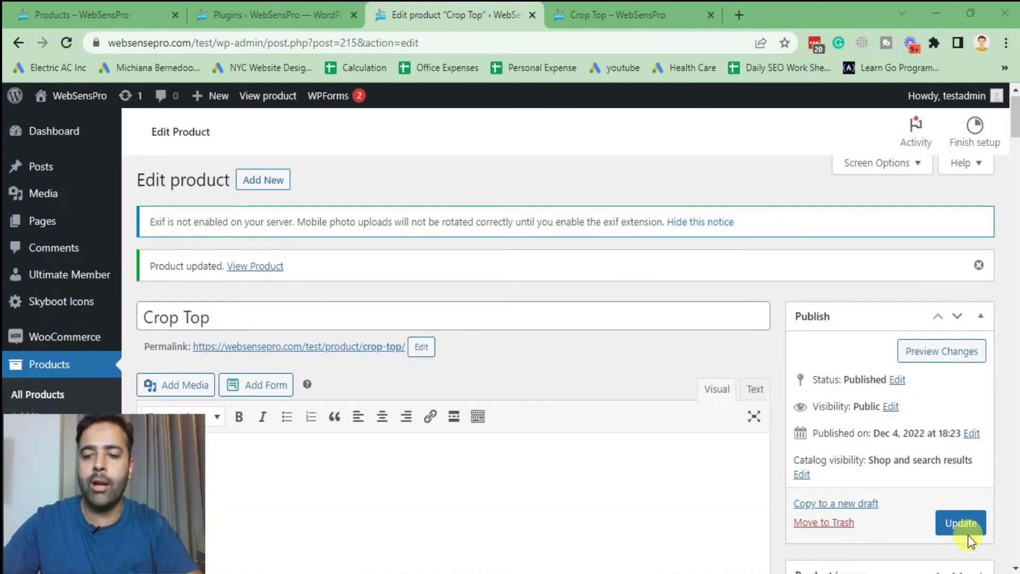
# Update the product, reload its live page, and test the Large, Blue and Yellow swatches.
pyautogui.click(966, 525)
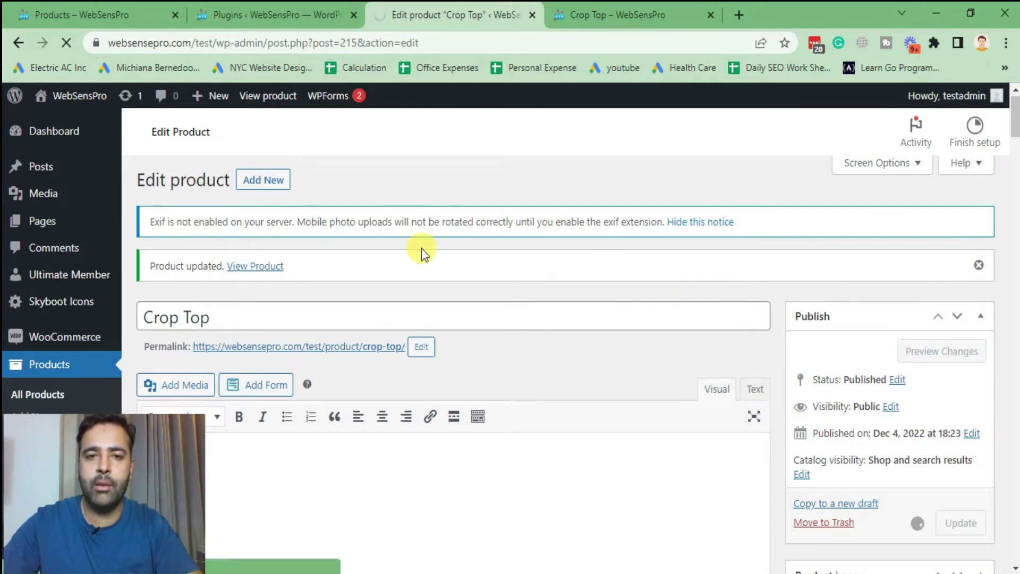
pyautogui.click(622, 13)
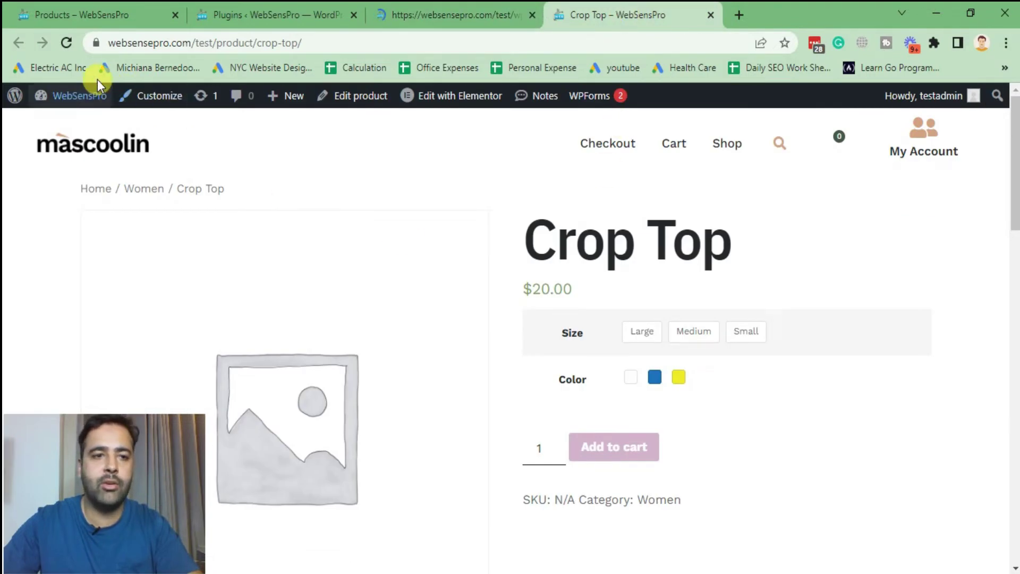
pyautogui.click(67, 43)
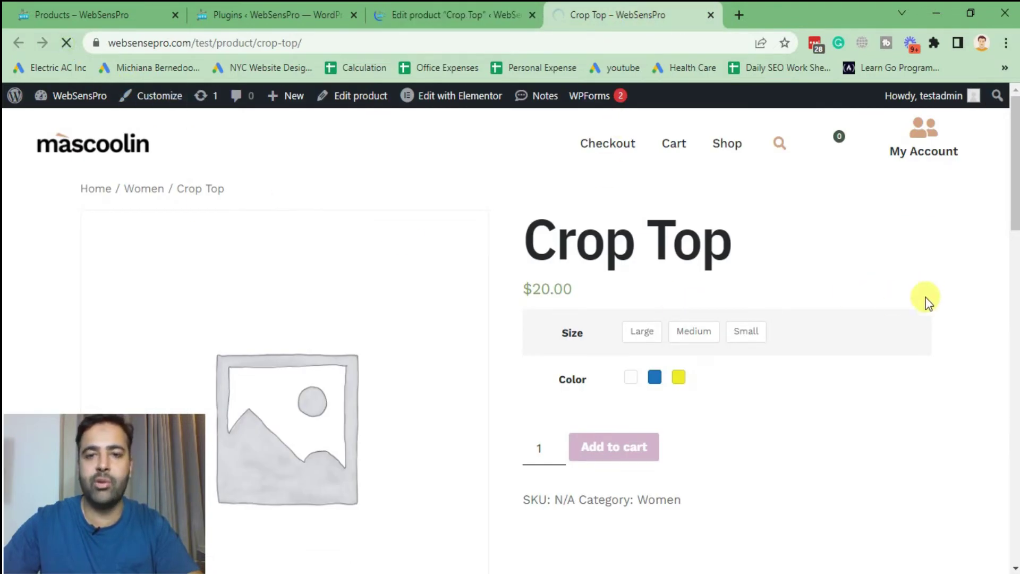
pyautogui.click(652, 340)
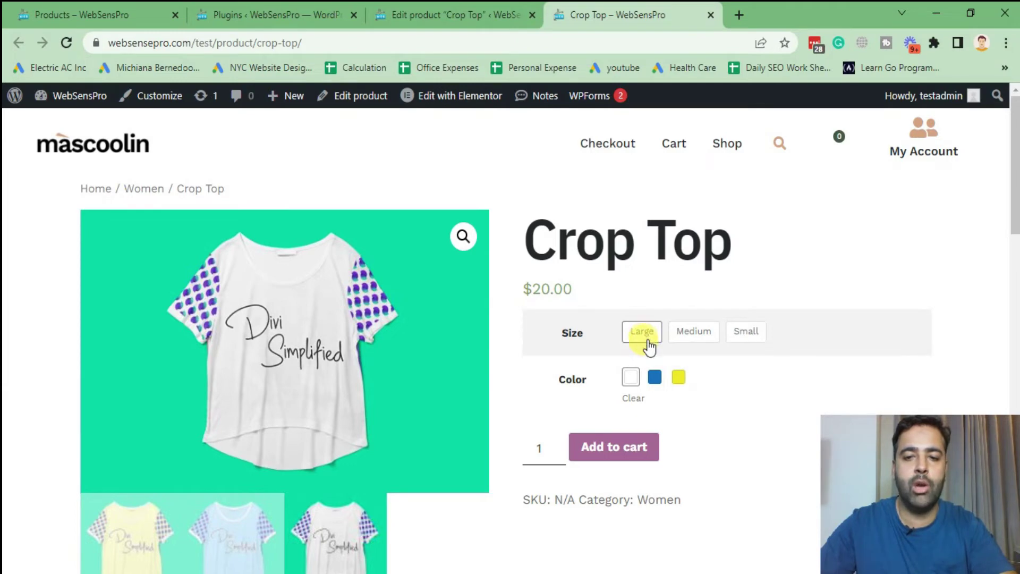
pyautogui.click(658, 382)
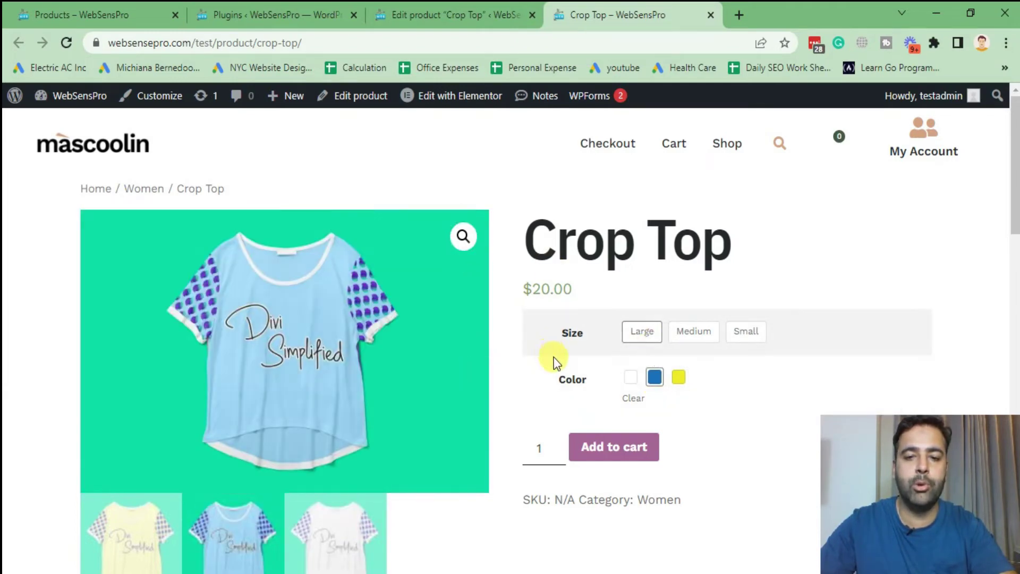
pyautogui.click(677, 378)
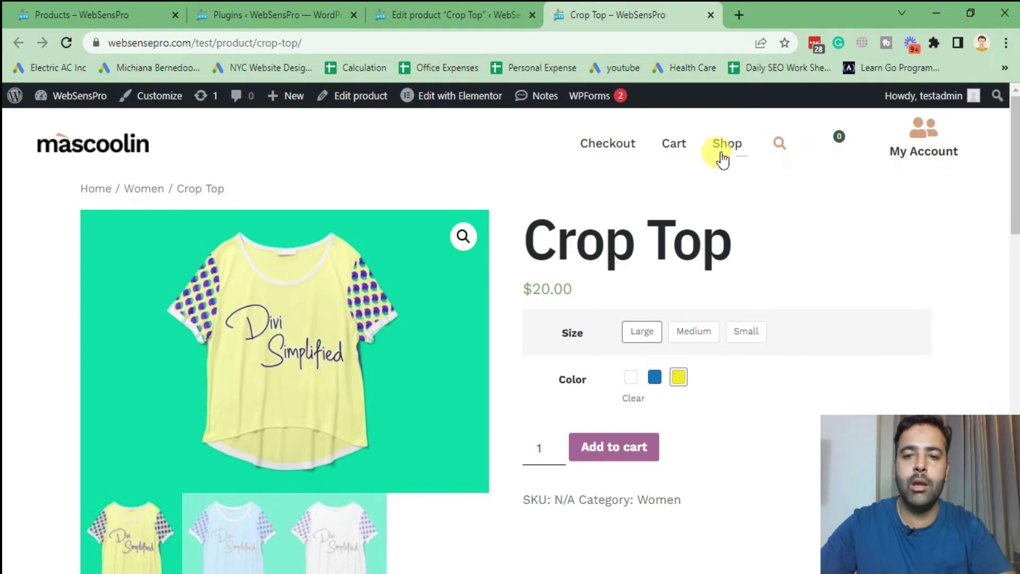
# Open the Shop page in a new tab and switch the Crop Top's grid swatch to blue, then yellow.
pyautogui.rightClick(722, 158)
pyautogui.click(734, 159)
pyautogui.click(720, 24)
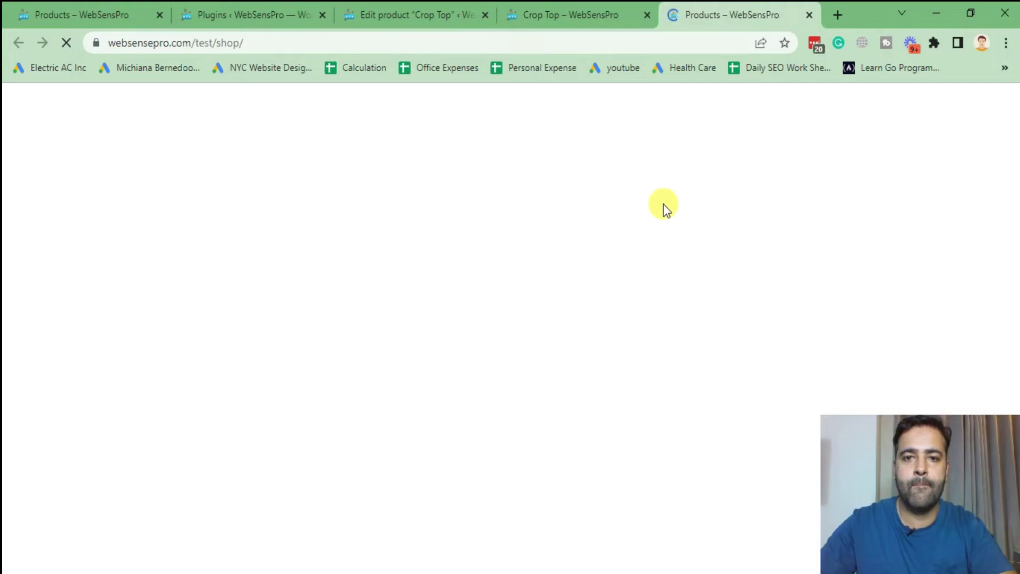
pyautogui.scroll(-5, 662, 207)
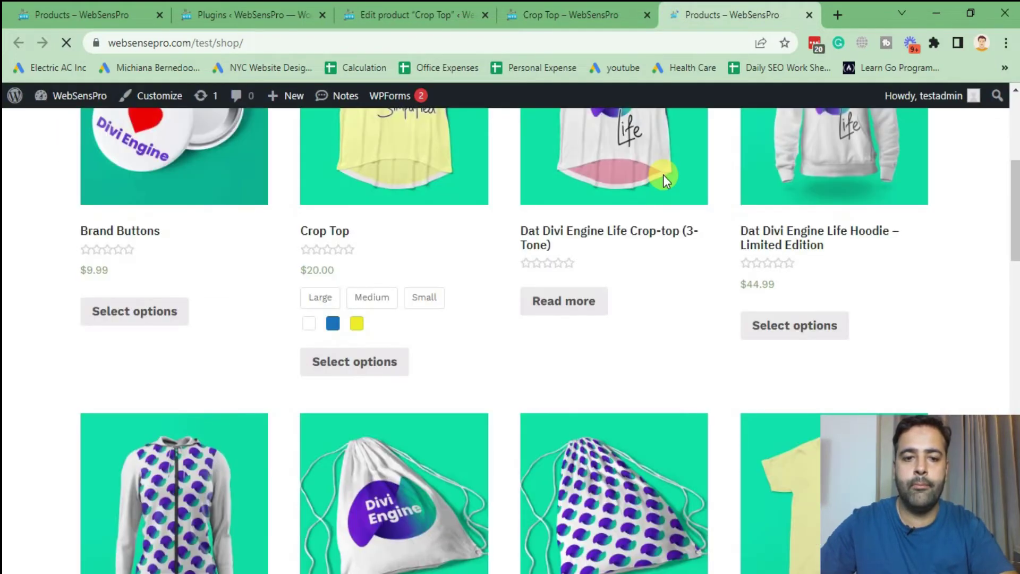
pyautogui.scroll(3, 608, 359)
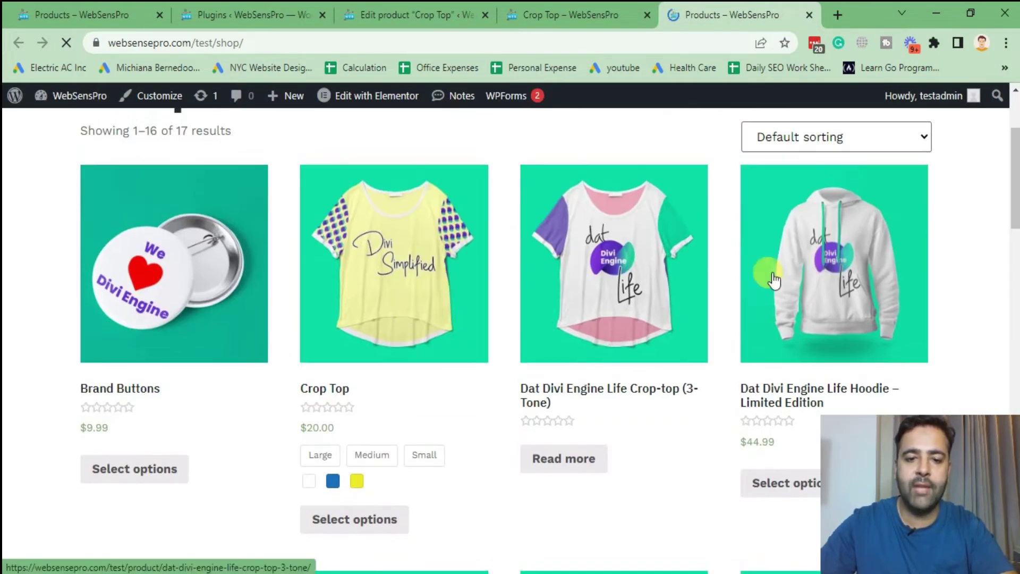
pyautogui.scroll(-3, 660, 220)
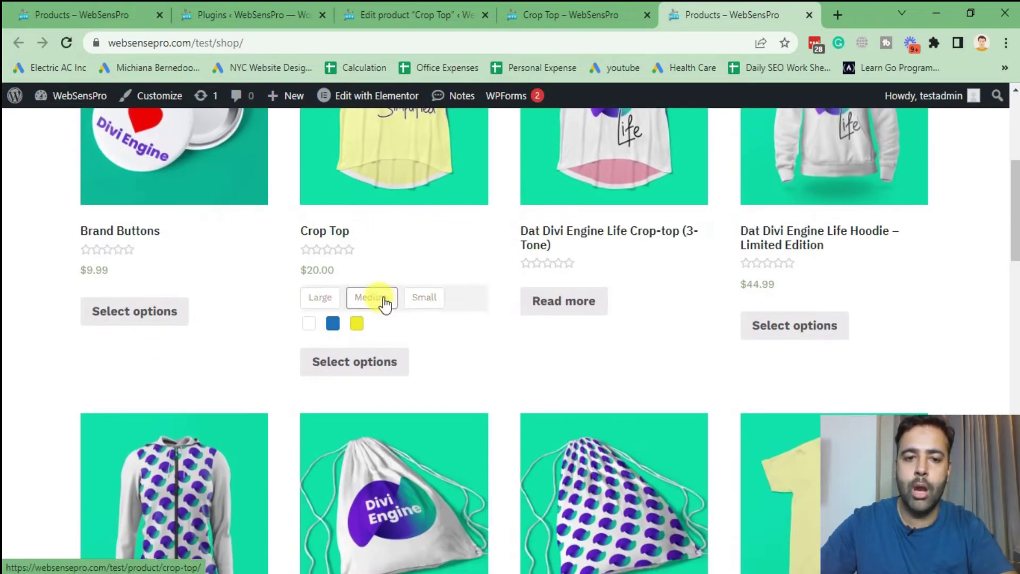
pyautogui.click(333, 323)
pyautogui.scroll(6, 499, 319)
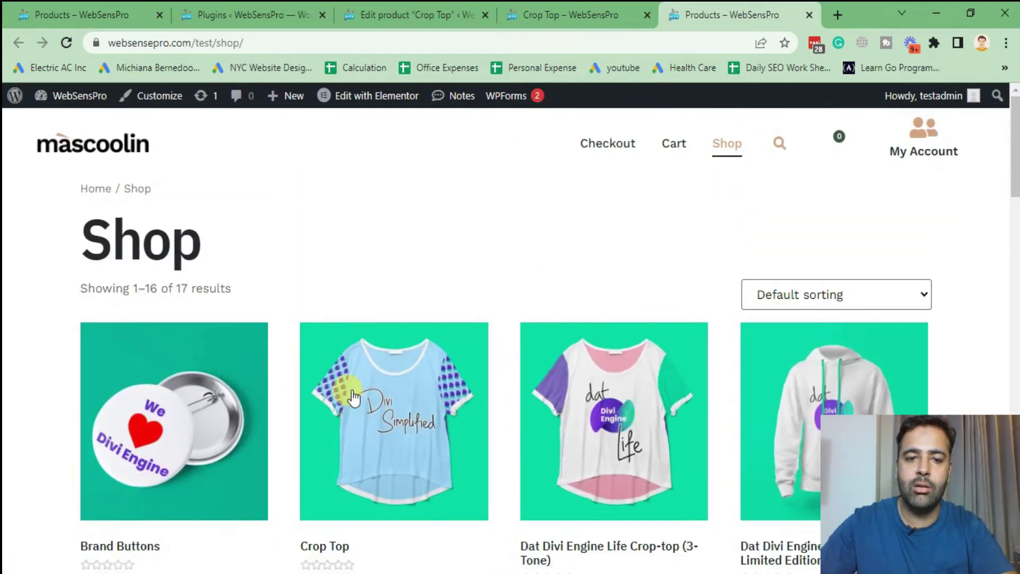
pyautogui.scroll(-3, 414, 367)
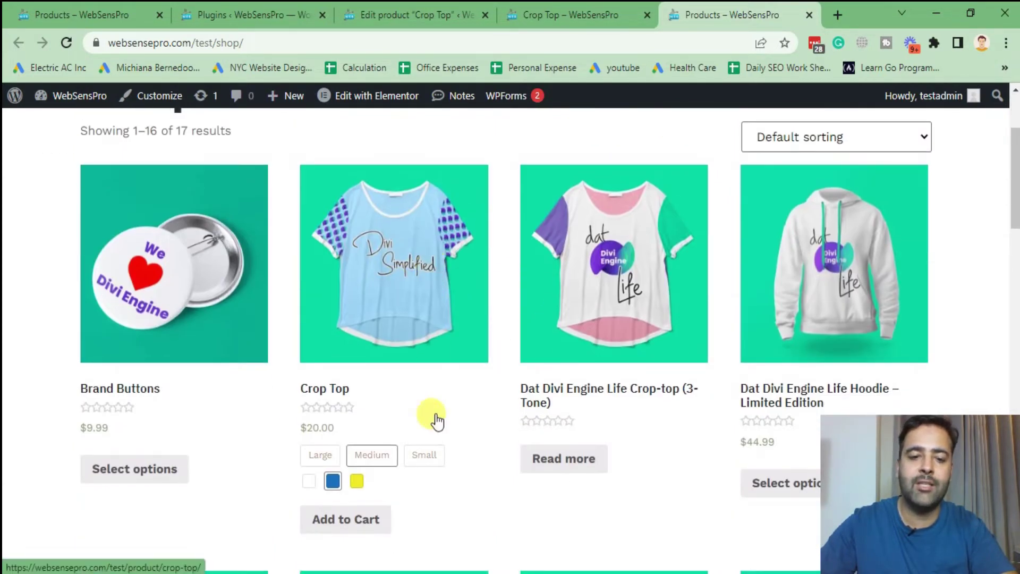
pyautogui.click(356, 481)
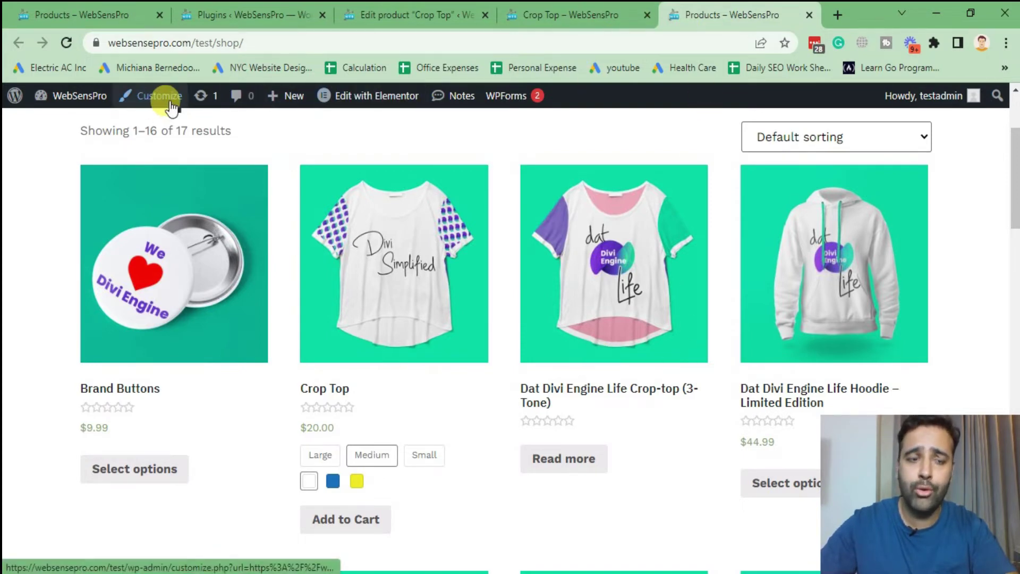
# Go from the dashboard to the Products > Attributes page.
pyautogui.click(53, 120)
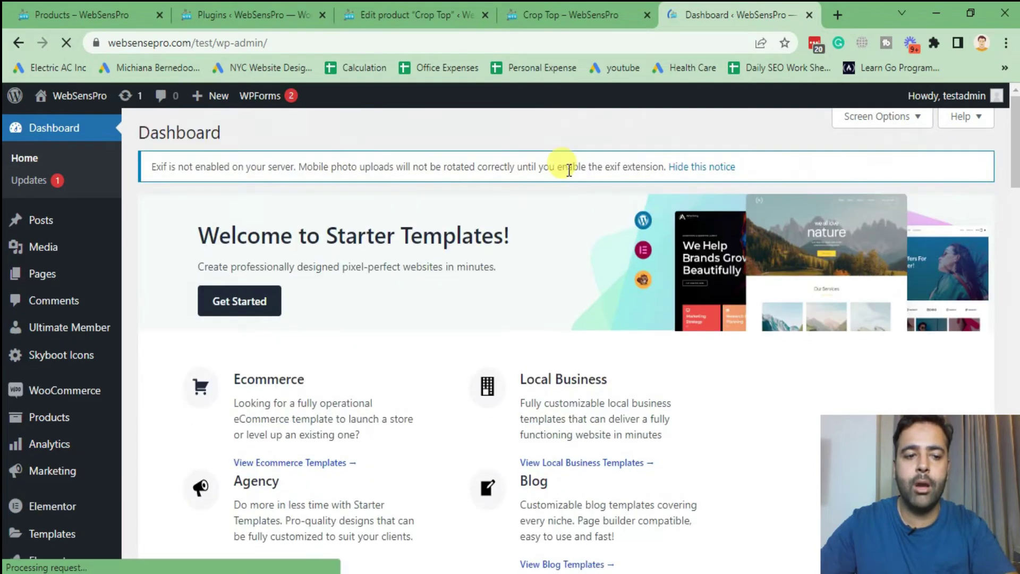
pyautogui.scroll(-2, 560, 170)
pyautogui.moveTo(80, 265)
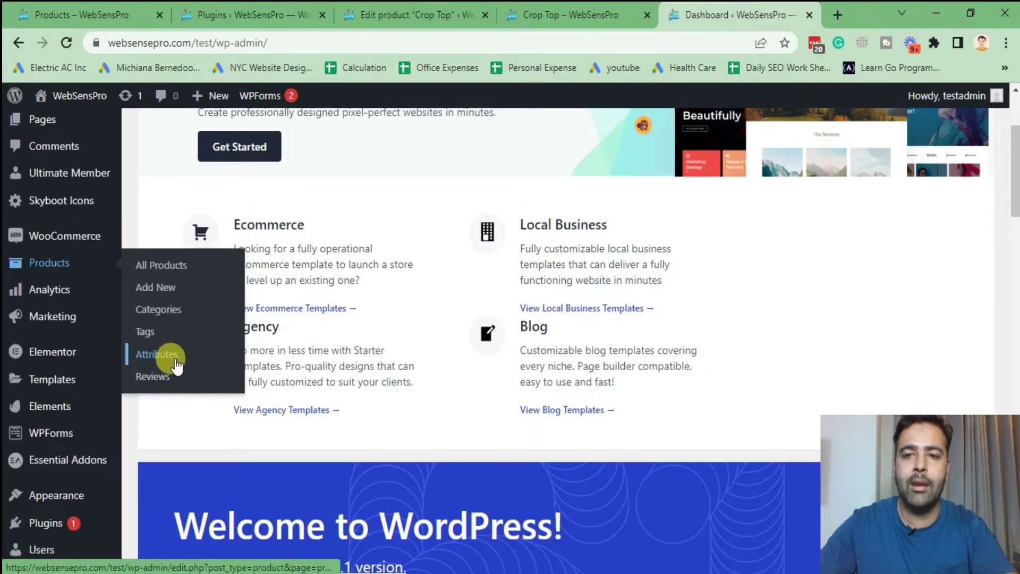
pyautogui.click(175, 361)
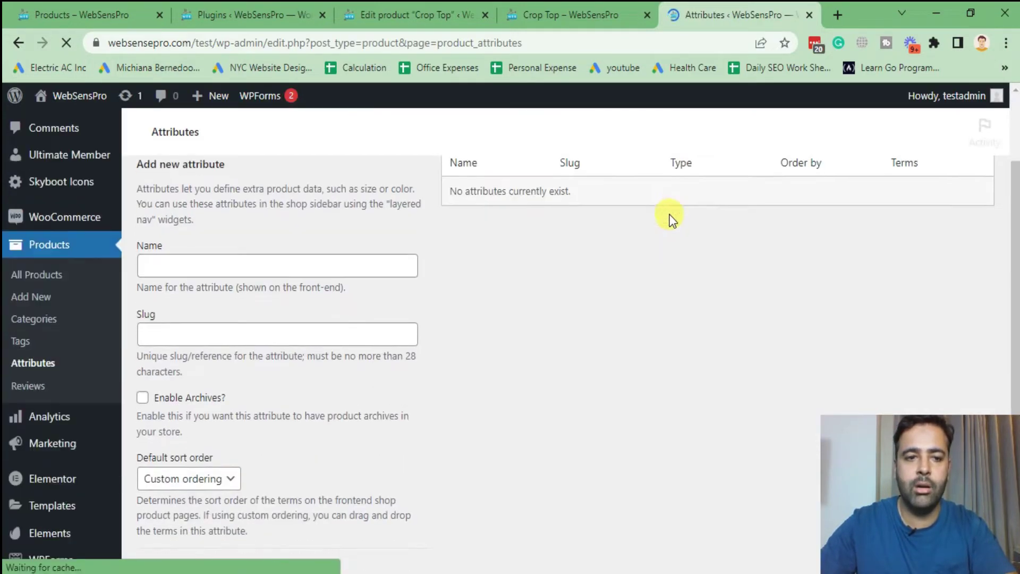
# Add a Size attribute with slug size, archives enabled and Label swatch type.
pyautogui.click(352, 393)
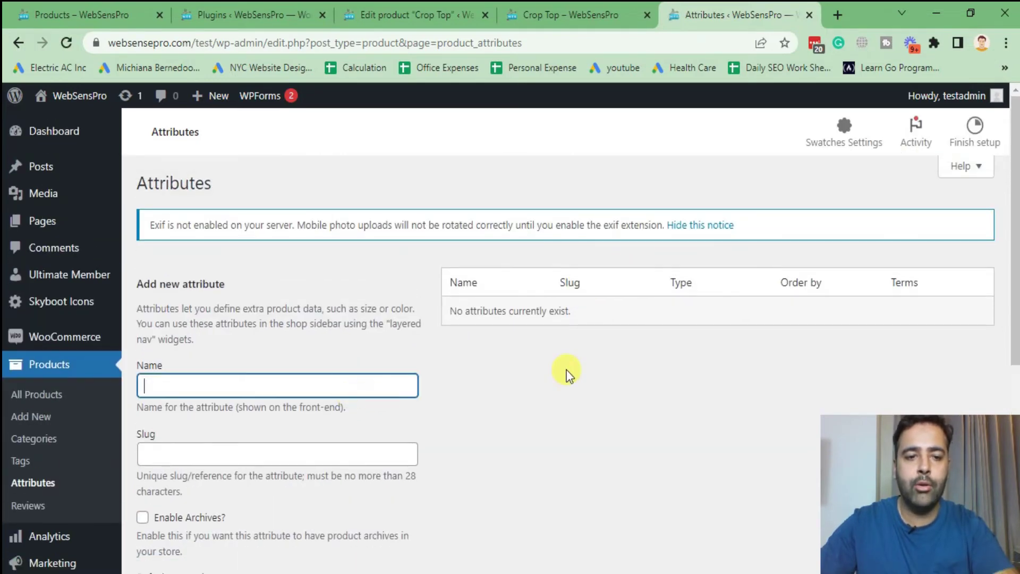
pyautogui.write('Size')
pyautogui.scroll(-4, 478, 340)
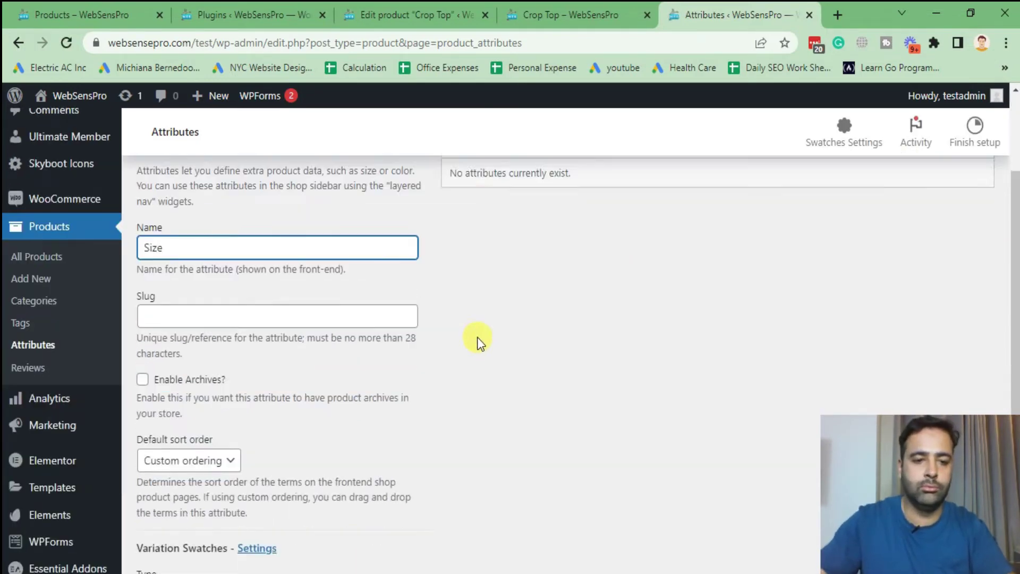
pyautogui.scroll(1, 267, 296)
pyautogui.click(273, 300)
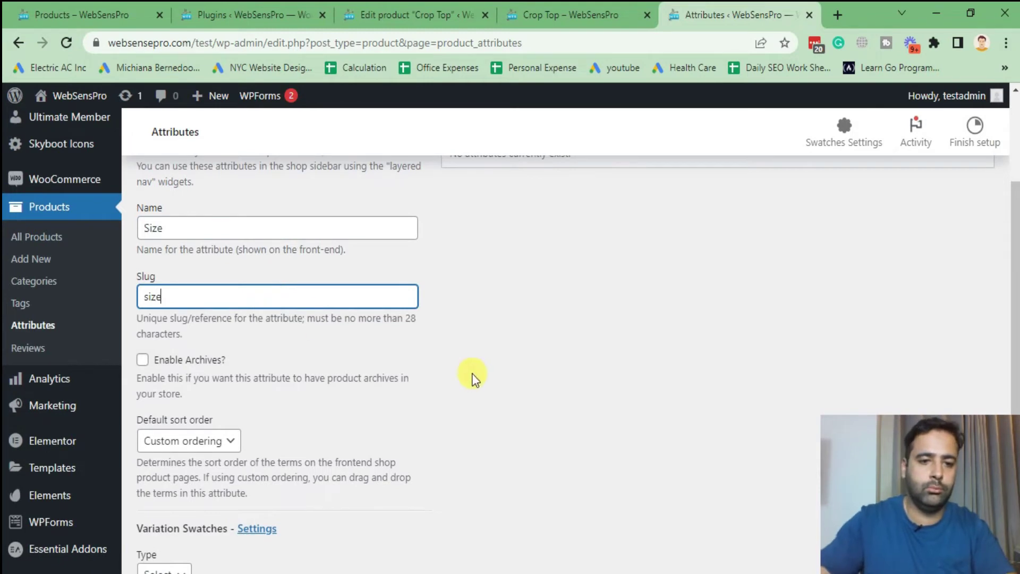
pyautogui.scroll(-3, 474, 378)
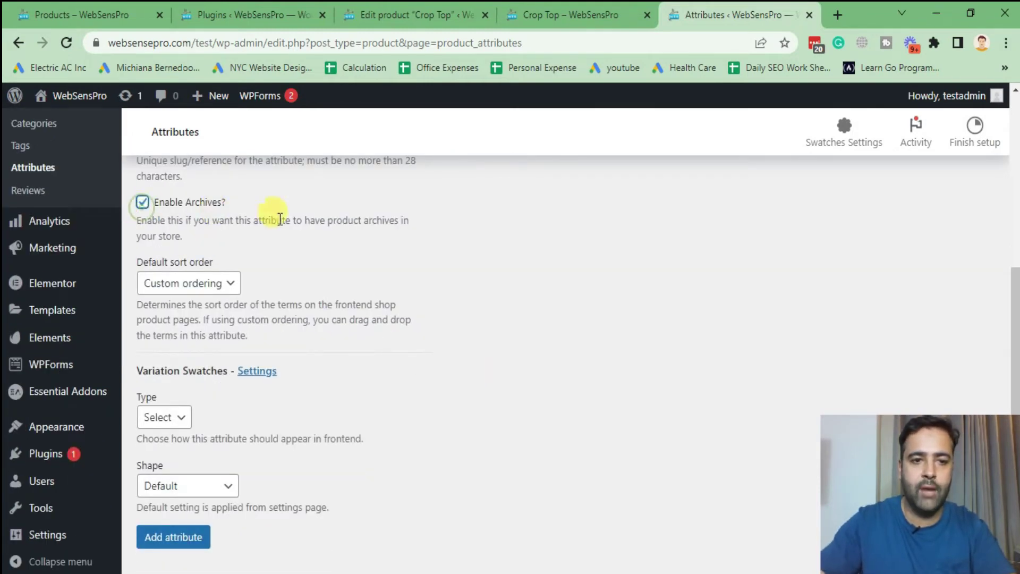
pyautogui.scroll(-1, 428, 245)
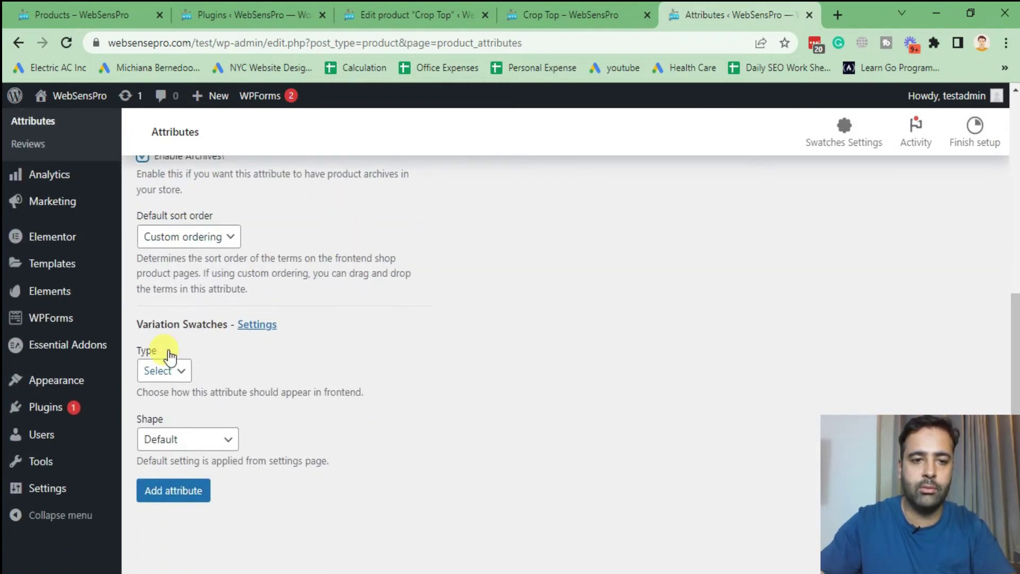
pyautogui.click(180, 374)
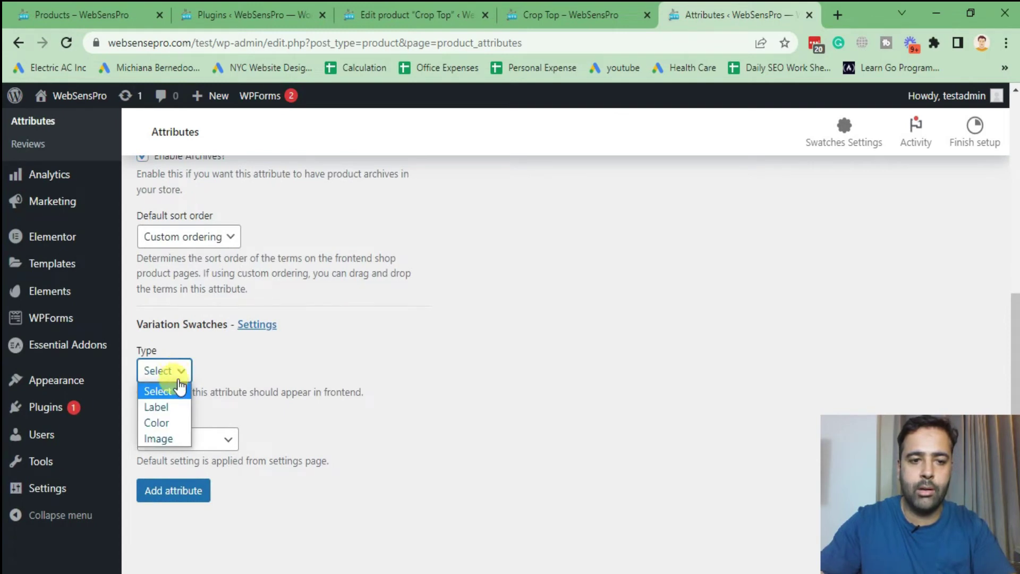
pyautogui.click(165, 408)
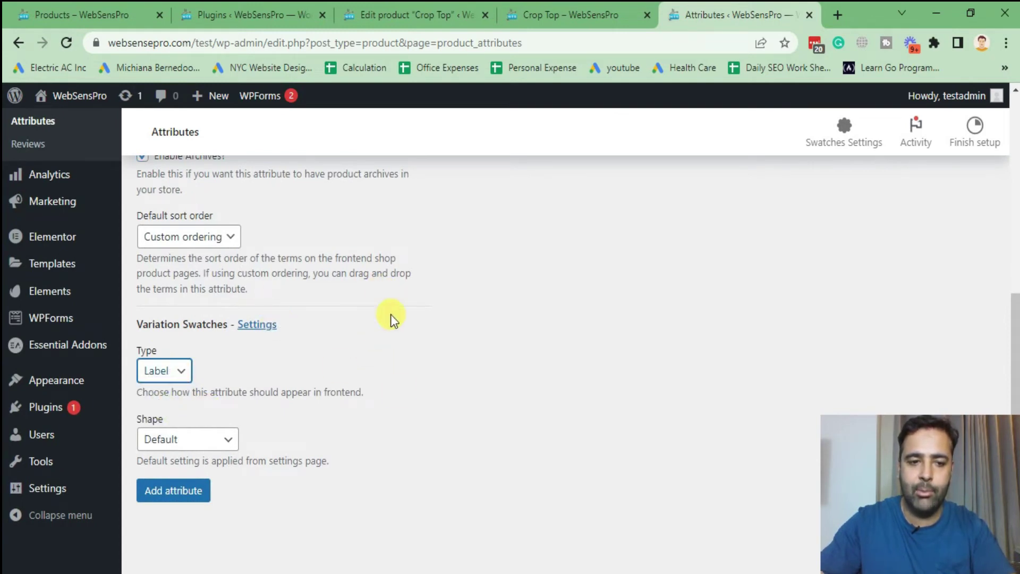
pyautogui.click(186, 490)
pyautogui.scroll(6, 403, 449)
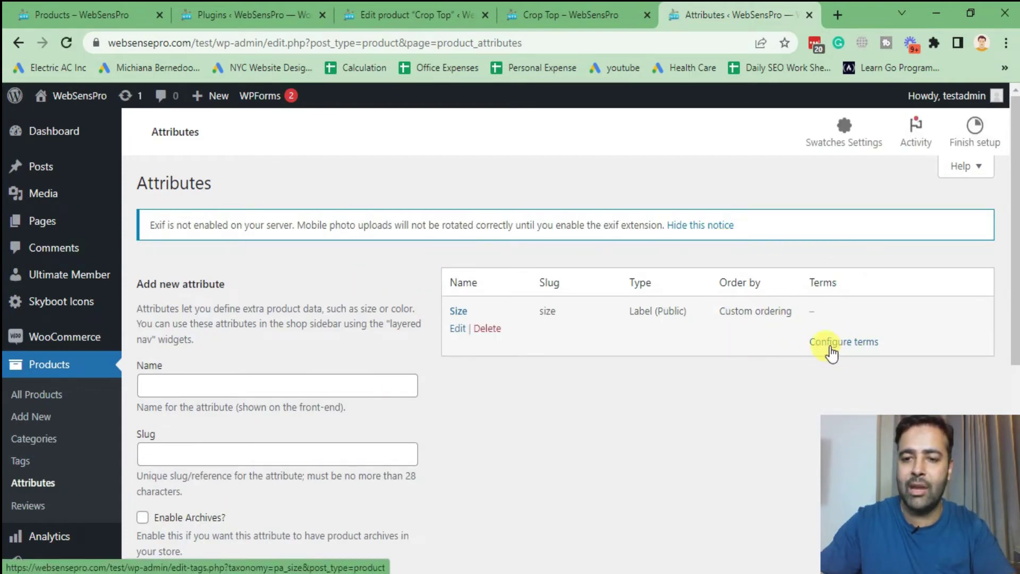
# Add Large and Medium (slug medium) as Size attribute terms.
pyautogui.click(849, 346)
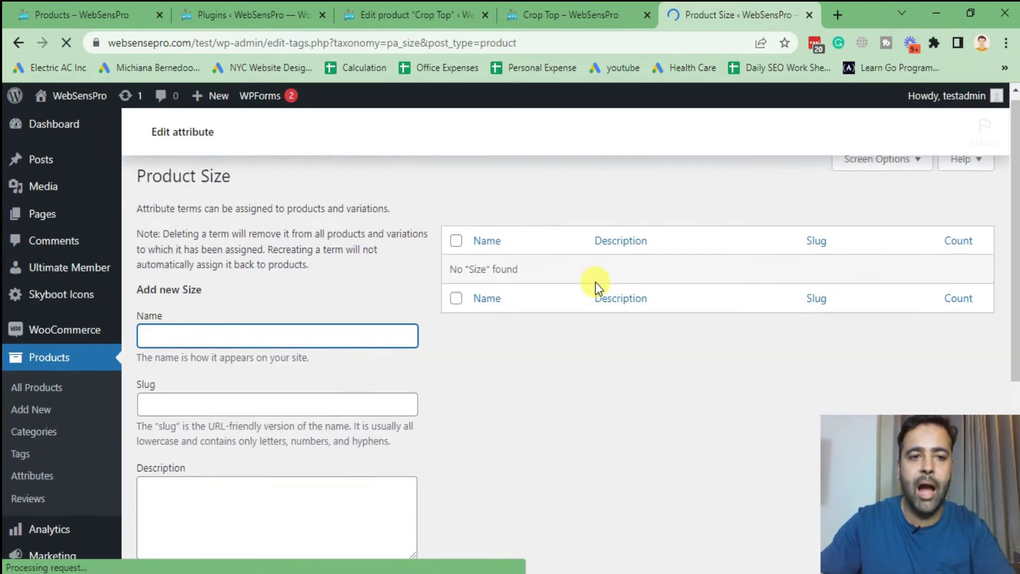
pyautogui.scroll(-3, 626, 247)
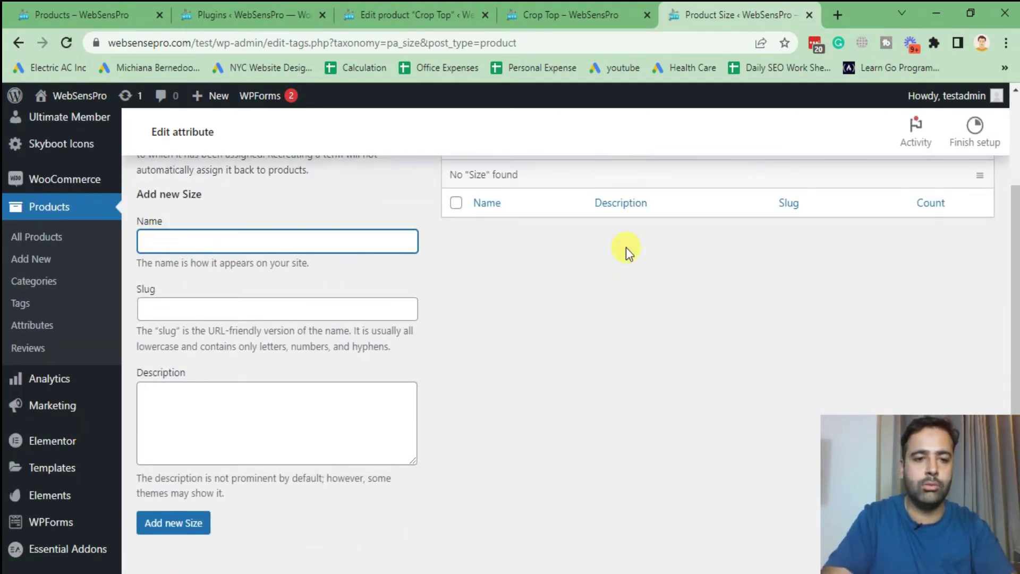
pyautogui.press('Tab')
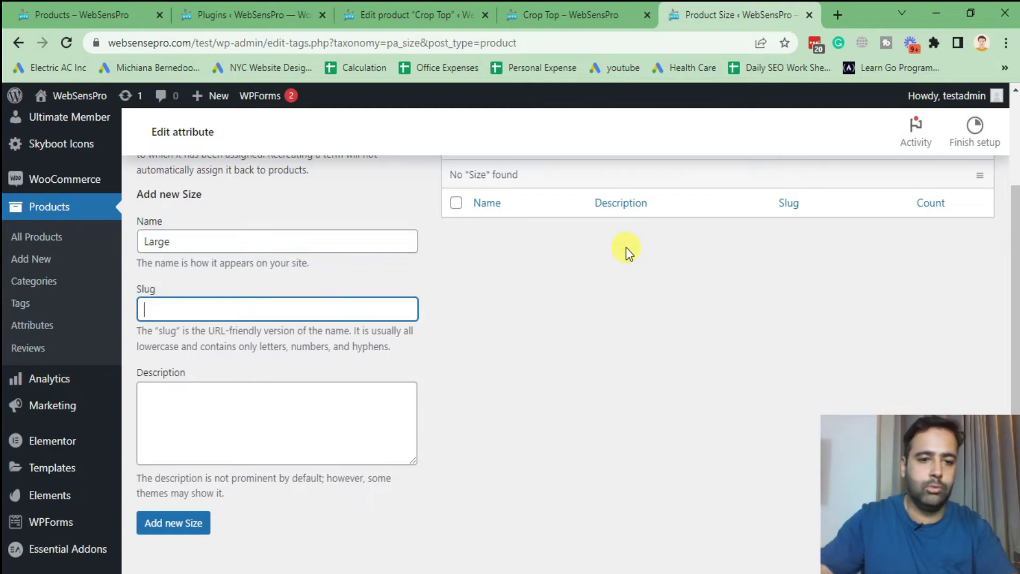
pyautogui.click(172, 523)
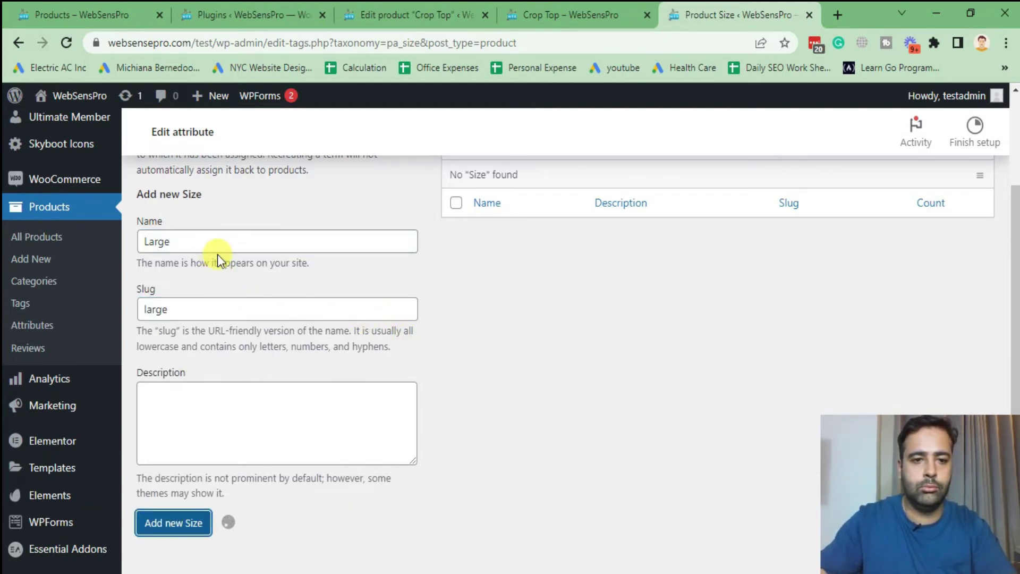
pyautogui.click(216, 277)
pyautogui.write('Medium')
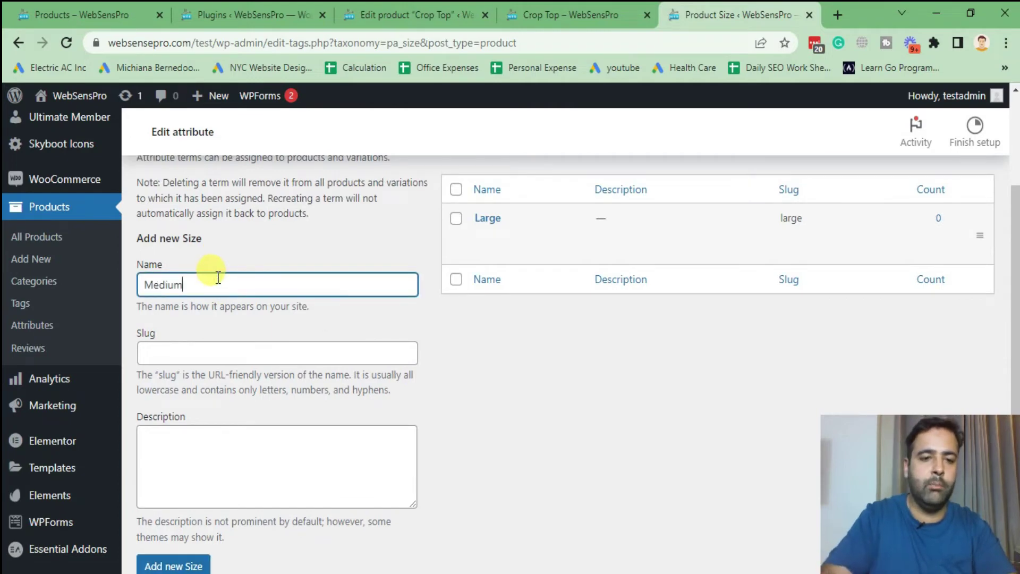
pyautogui.press('Tab')
pyautogui.write('medium')
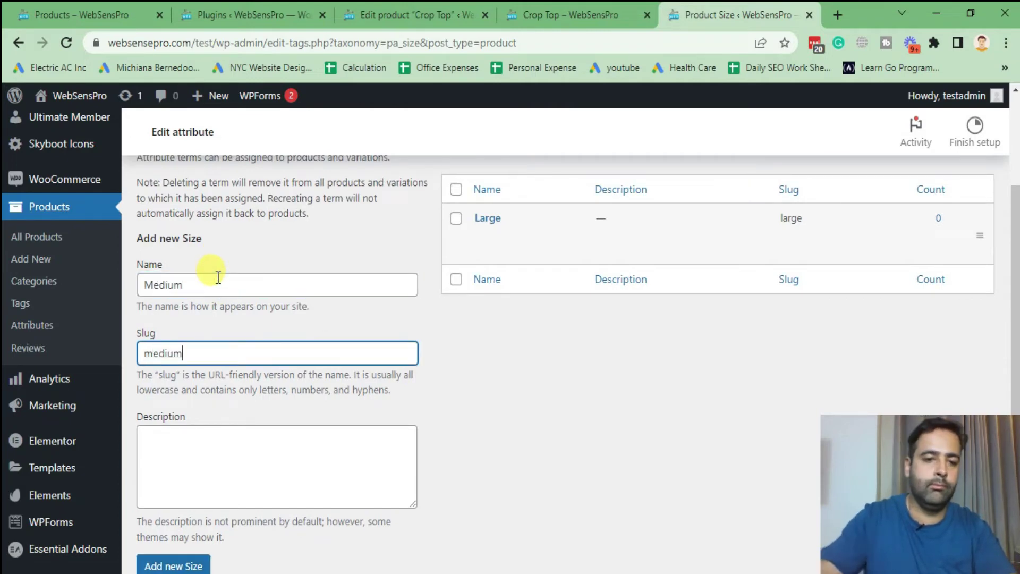
pyautogui.click(170, 565)
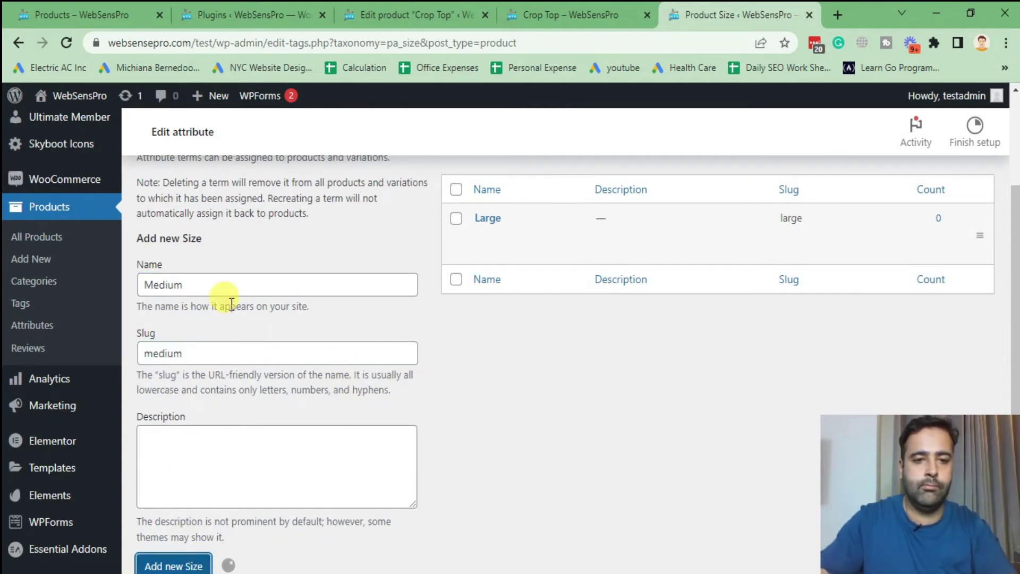
# Add Small as a Size term and return to the Attributes list.
pyautogui.click(195, 281)
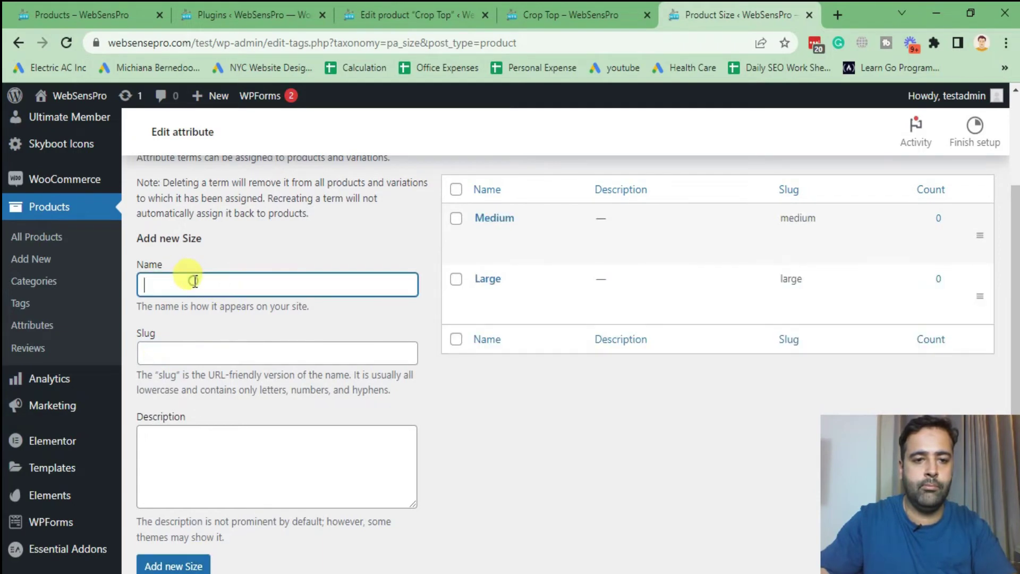
pyautogui.write('Small')
pyautogui.press('Tab')
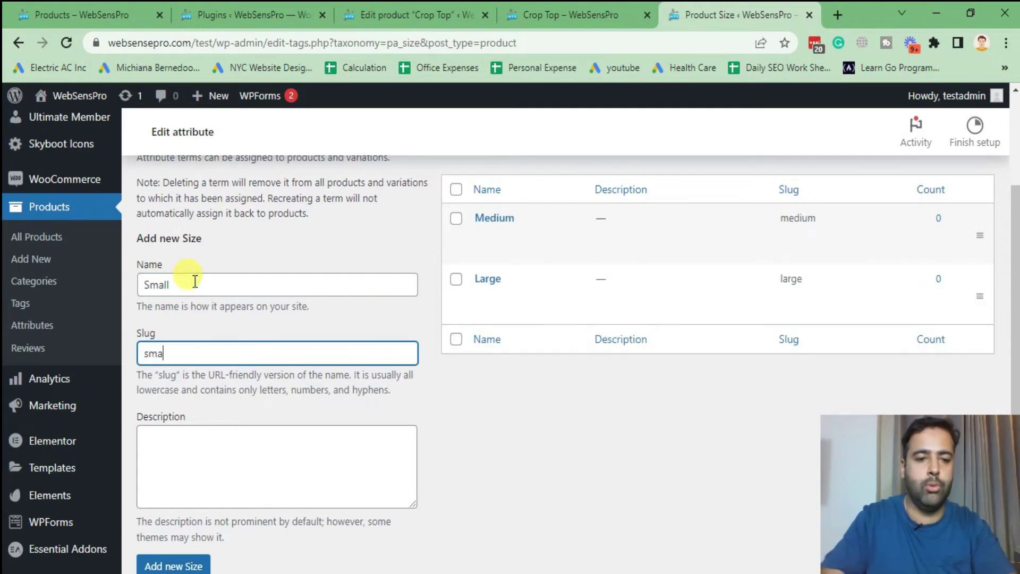
pyautogui.scroll(-3, 228, 298)
pyautogui.click(171, 409)
pyautogui.scroll(5, 416, 389)
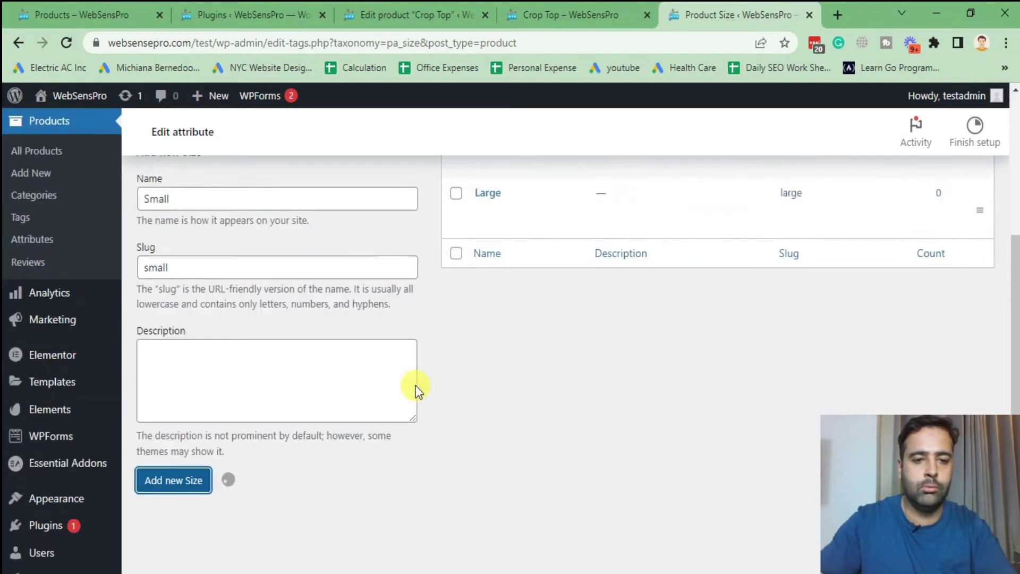
pyautogui.scroll(-3, 390, 253)
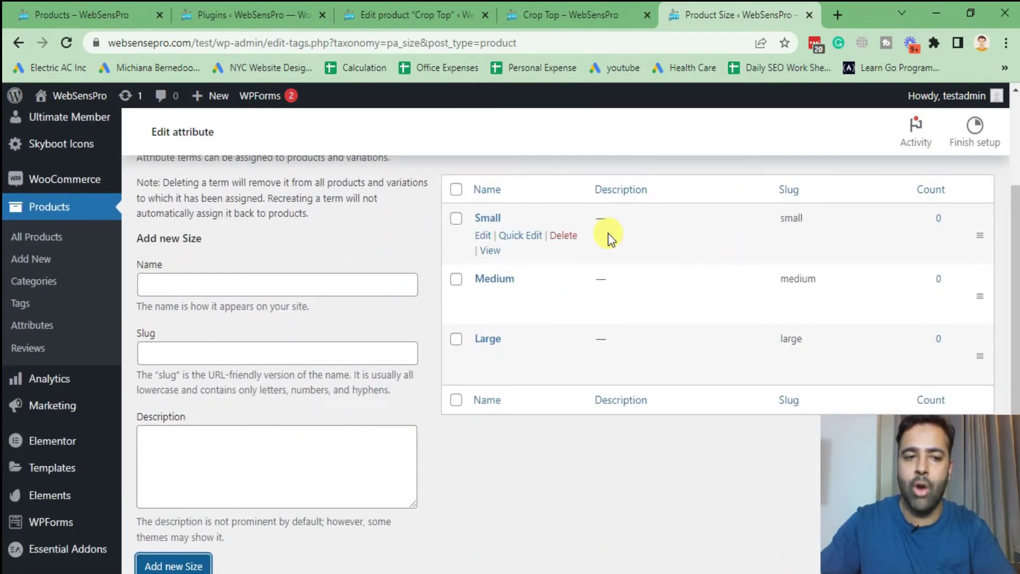
pyautogui.click(29, 325)
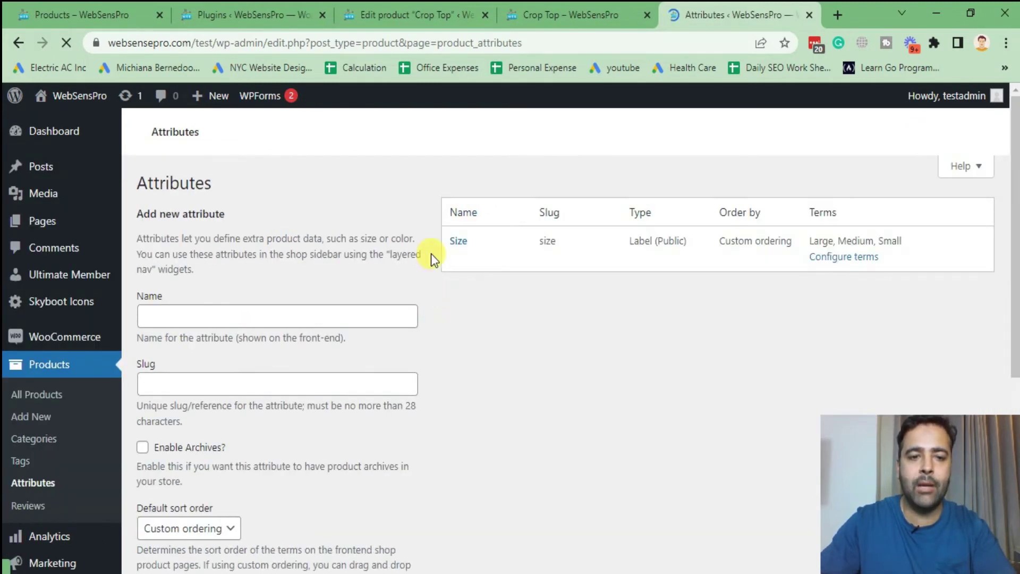
# Start a new attribute named Color with slug color and archives enabled.
pyautogui.click(277, 314)
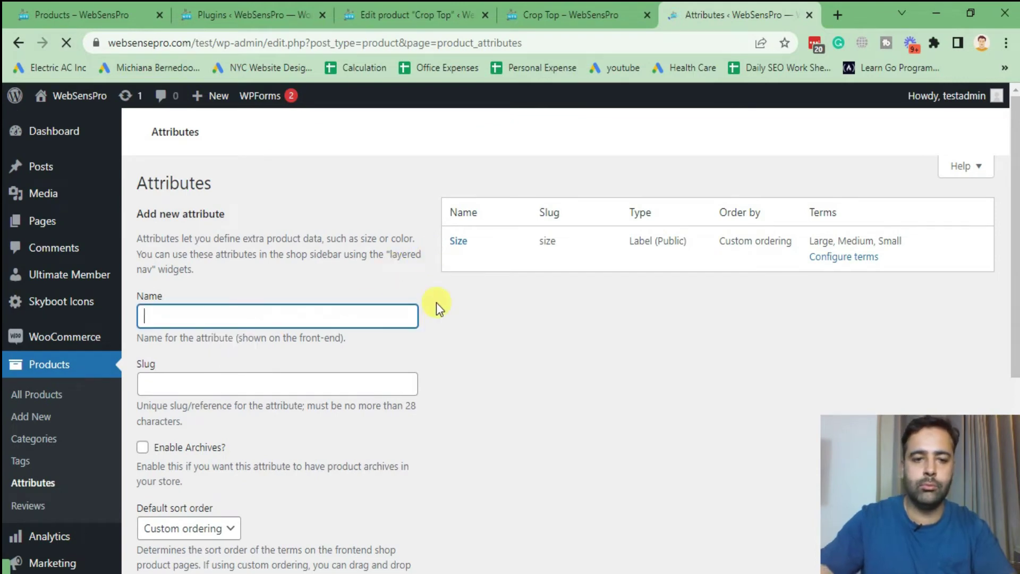
pyautogui.write('Color')
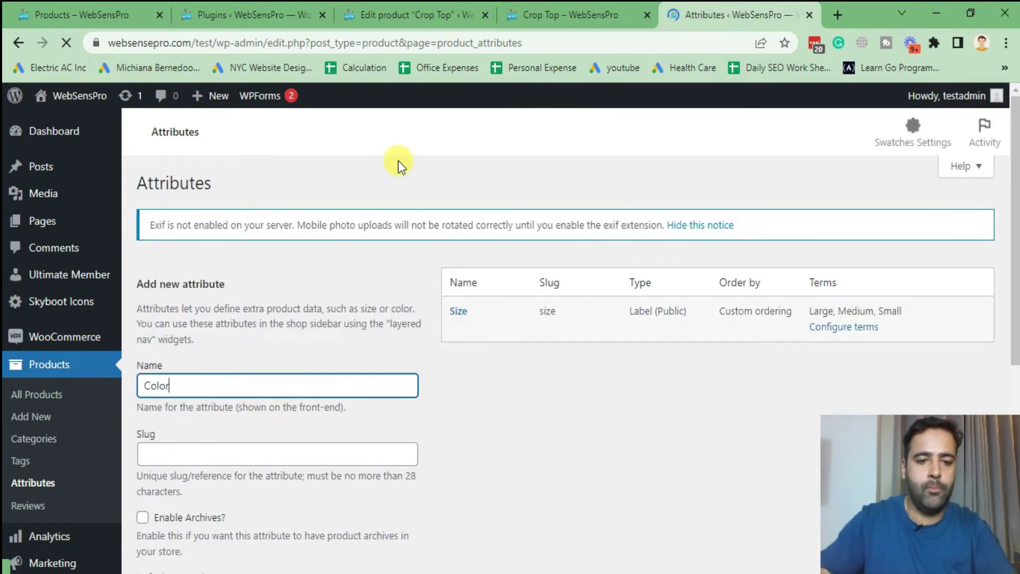
pyautogui.scroll(-3, 398, 161)
pyautogui.click(284, 296)
pyautogui.write('color')
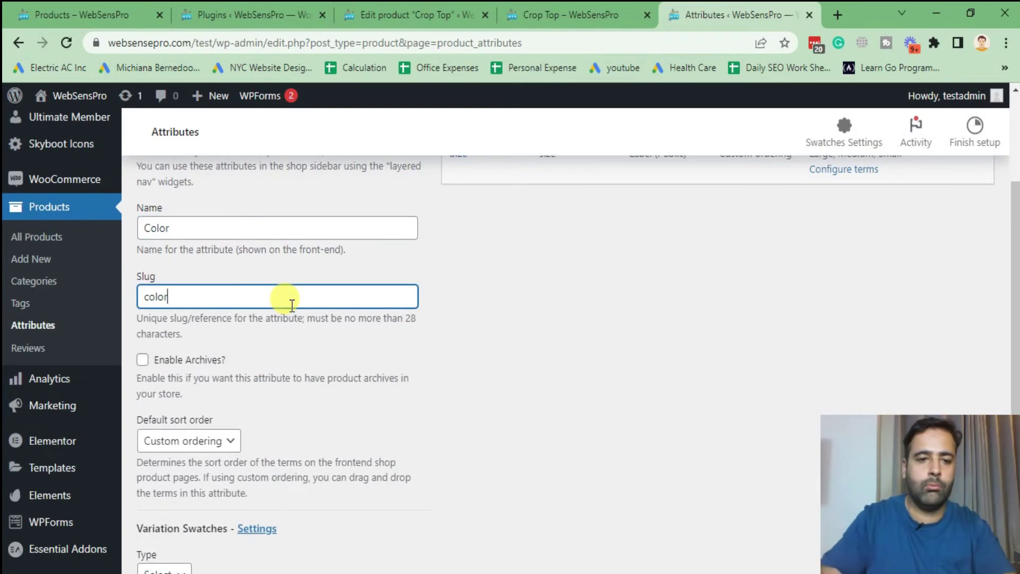
pyautogui.click(142, 362)
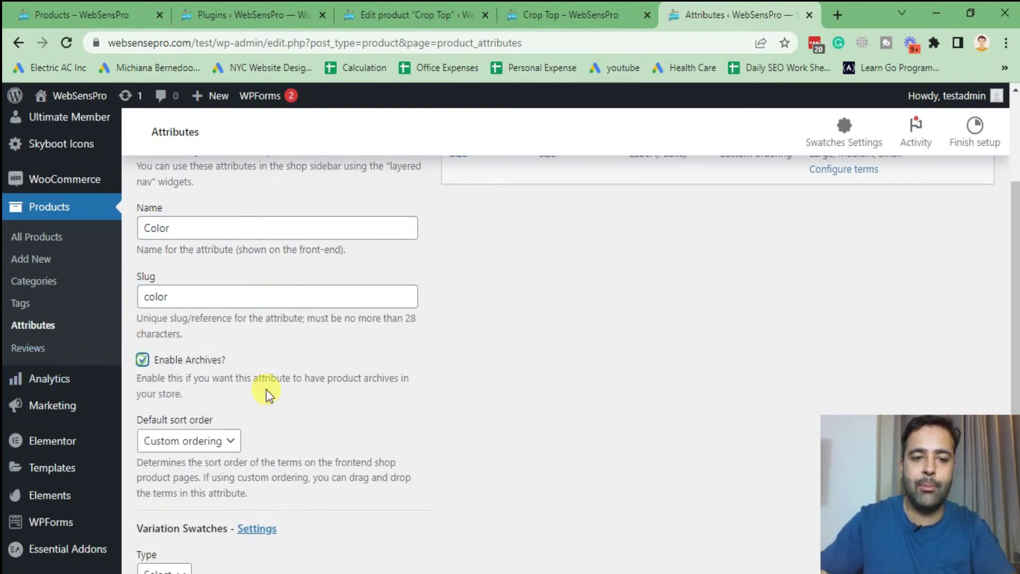
# Set the Color attribute's swatch type to Color with Square shape and add it.
pyautogui.scroll(-4, 432, 239)
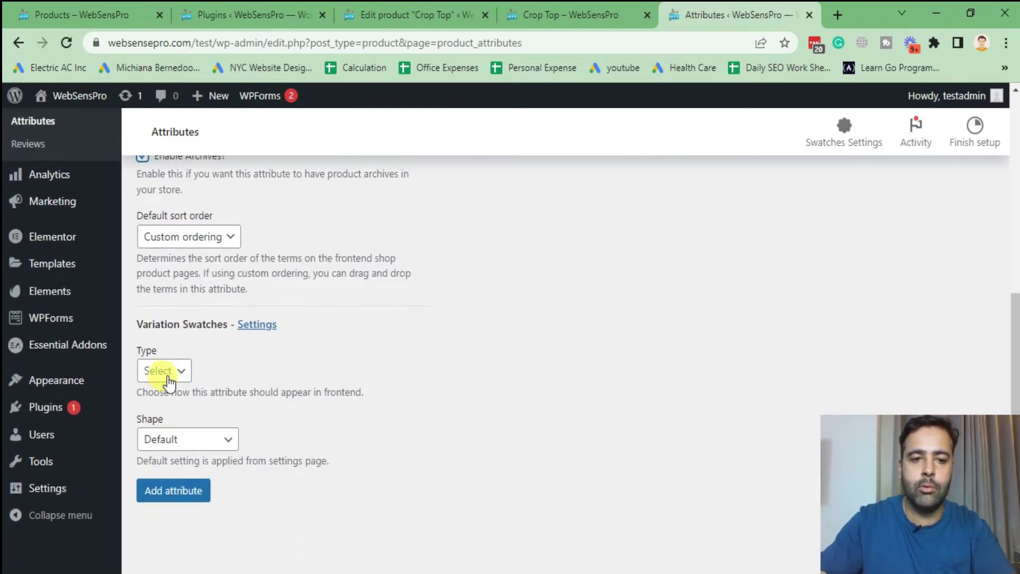
pyautogui.click(170, 374)
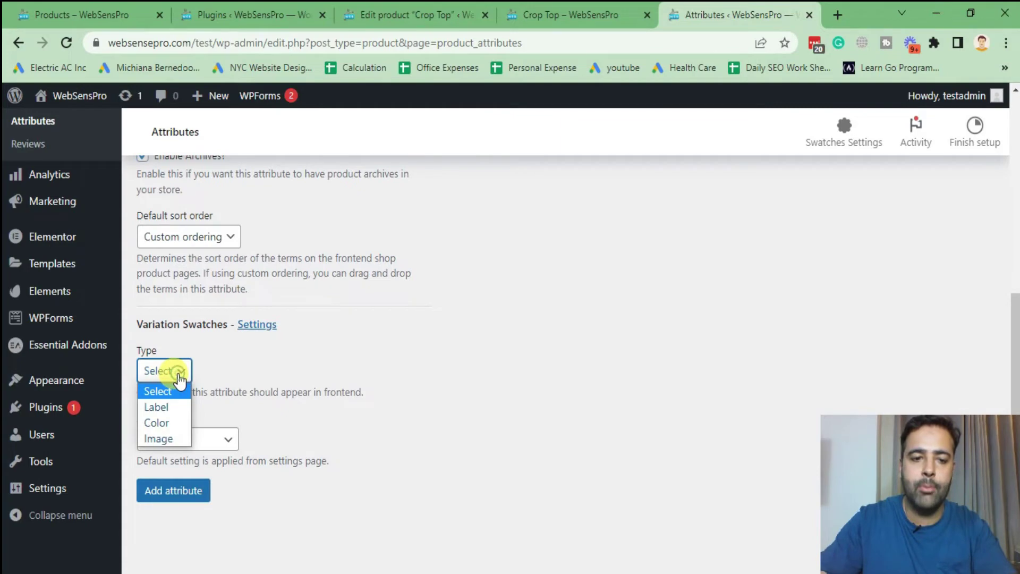
pyautogui.click(179, 425)
pyautogui.click(202, 439)
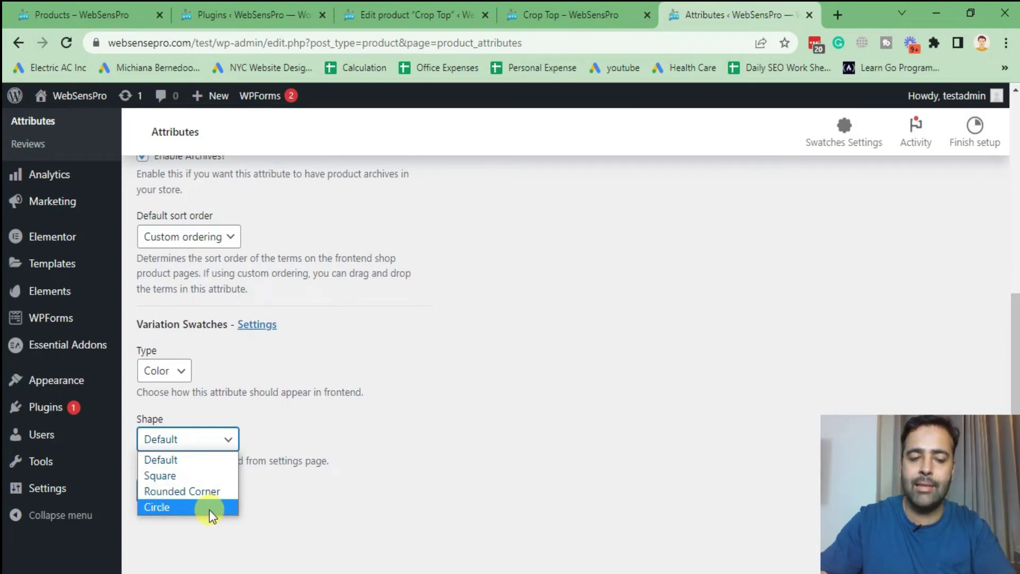
pyautogui.click(207, 477)
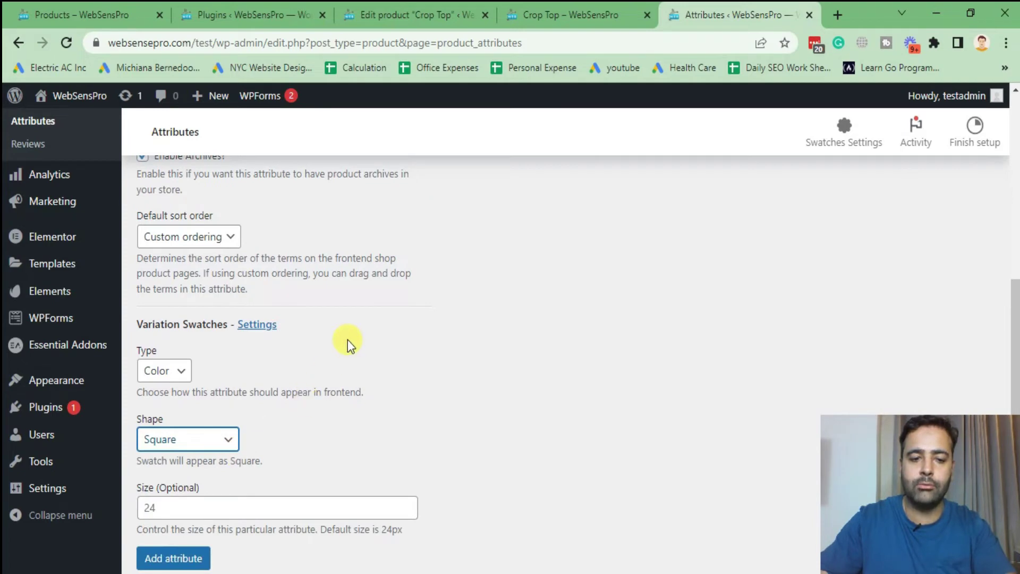
pyautogui.scroll(-2, 439, 303)
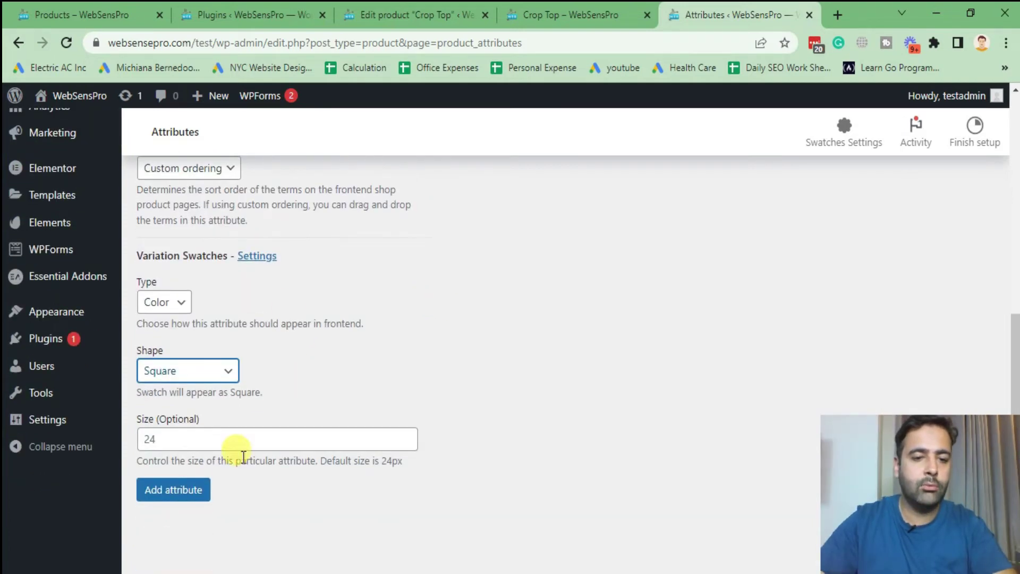
pyautogui.click(168, 441)
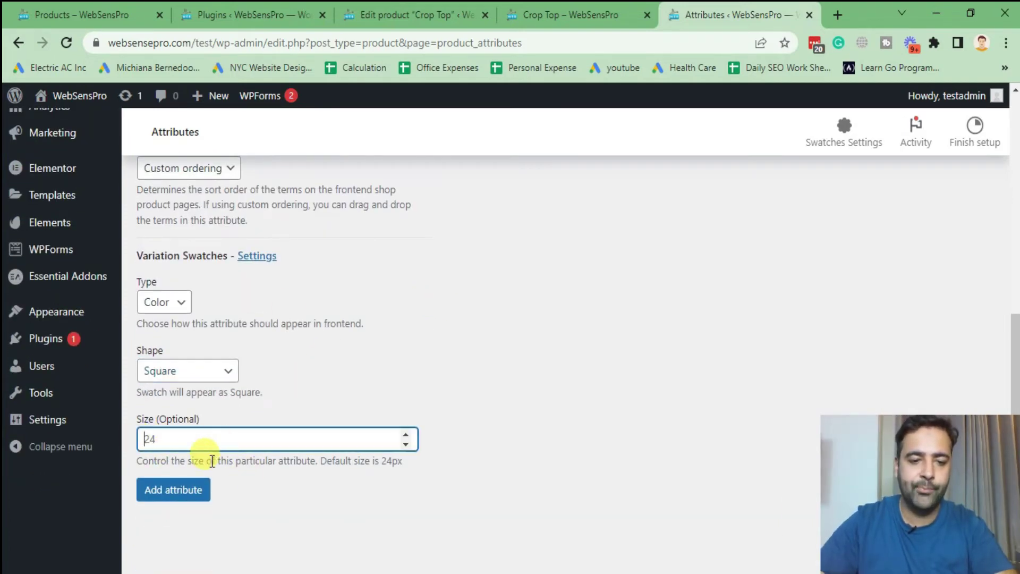
pyautogui.scroll(5, 405, 351)
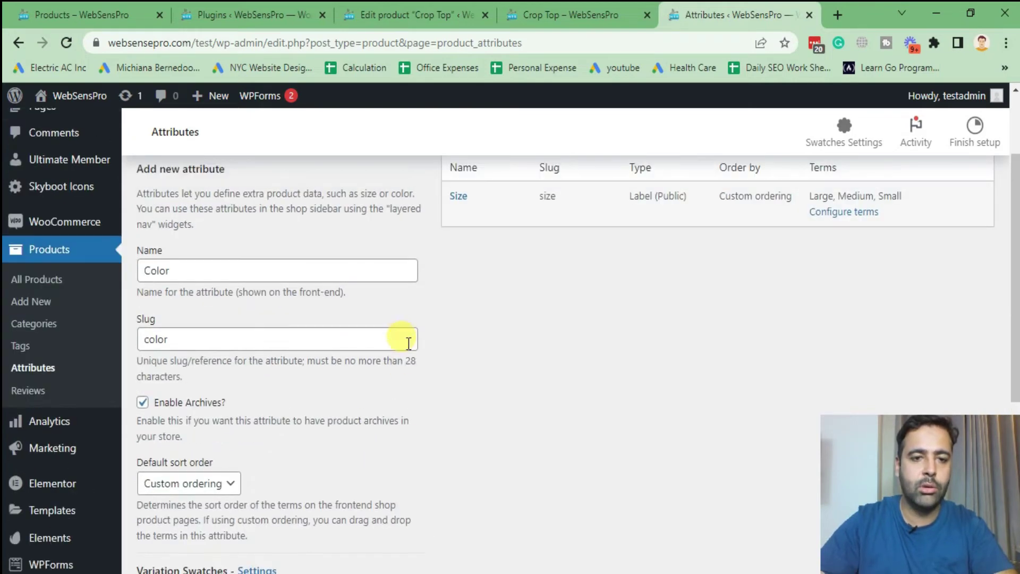
pyautogui.scroll(-3, 406, 336)
pyautogui.scroll(-3, 407, 336)
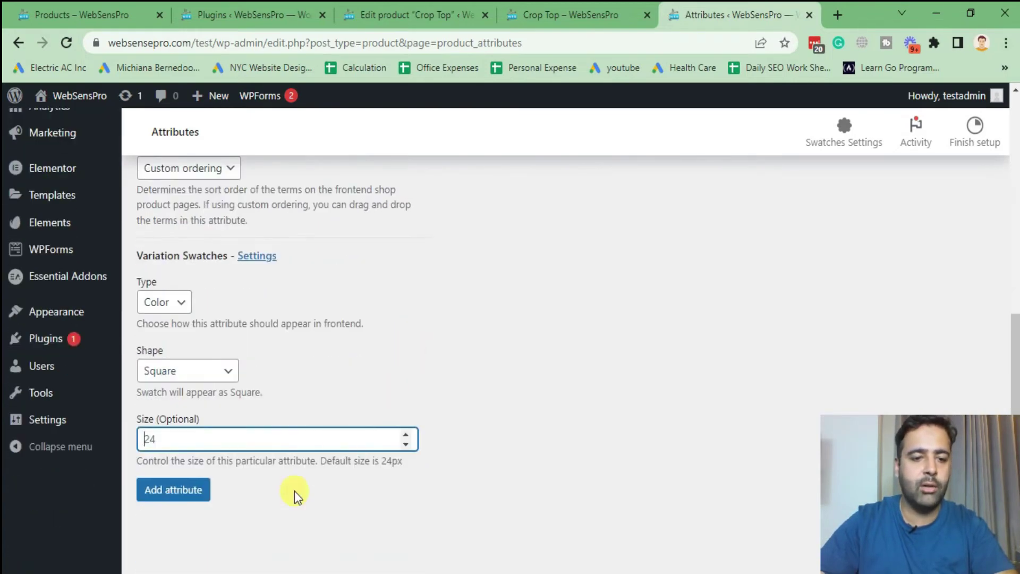
pyautogui.click(173, 496)
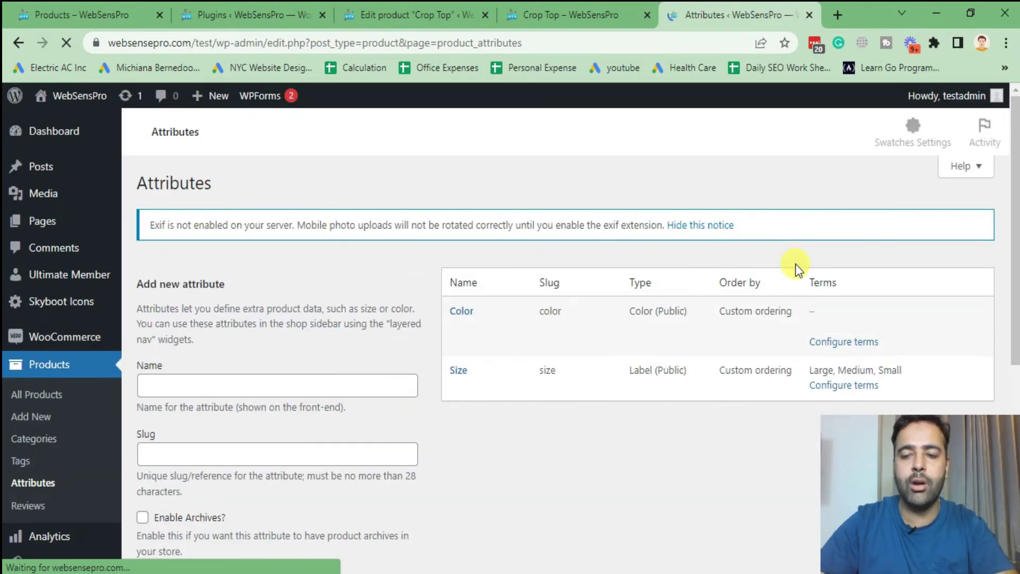
# Enter Blue as the new Color term's name with slug 'blue'.
pyautogui.click(828, 342)
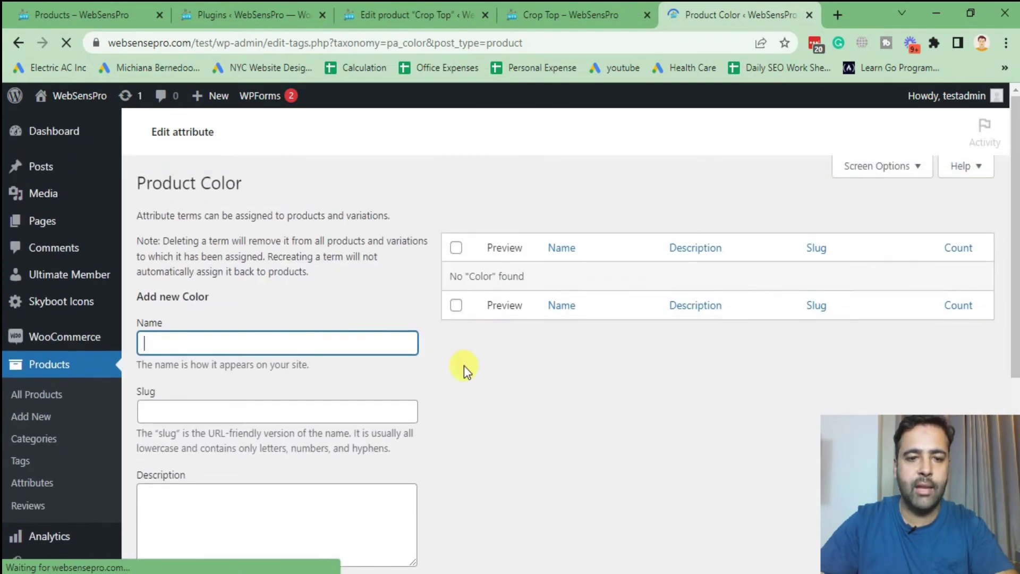
pyautogui.write('Blue')
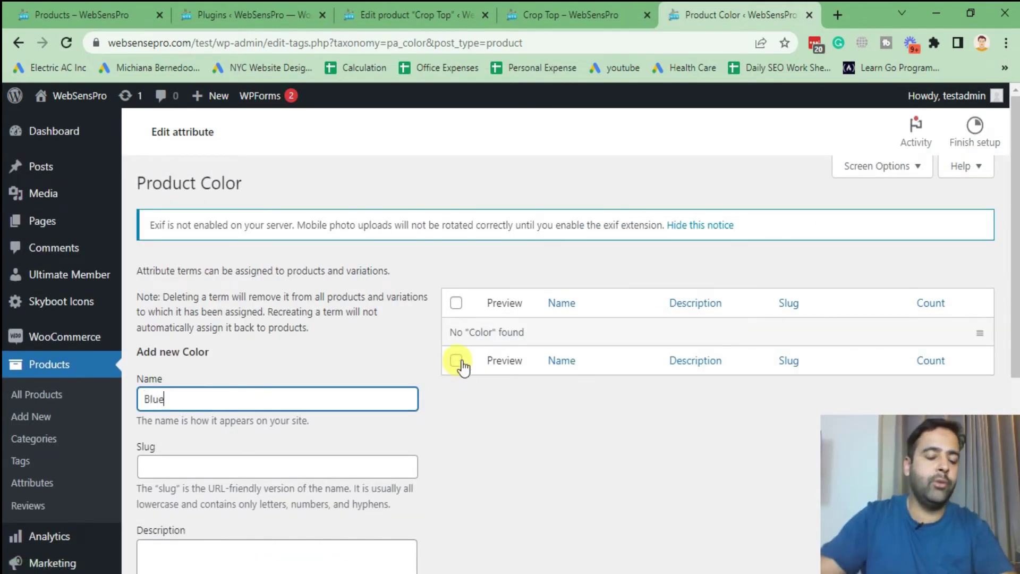
pyautogui.scroll(-3, 484, 317)
pyautogui.click(249, 314)
pyautogui.write('blue')
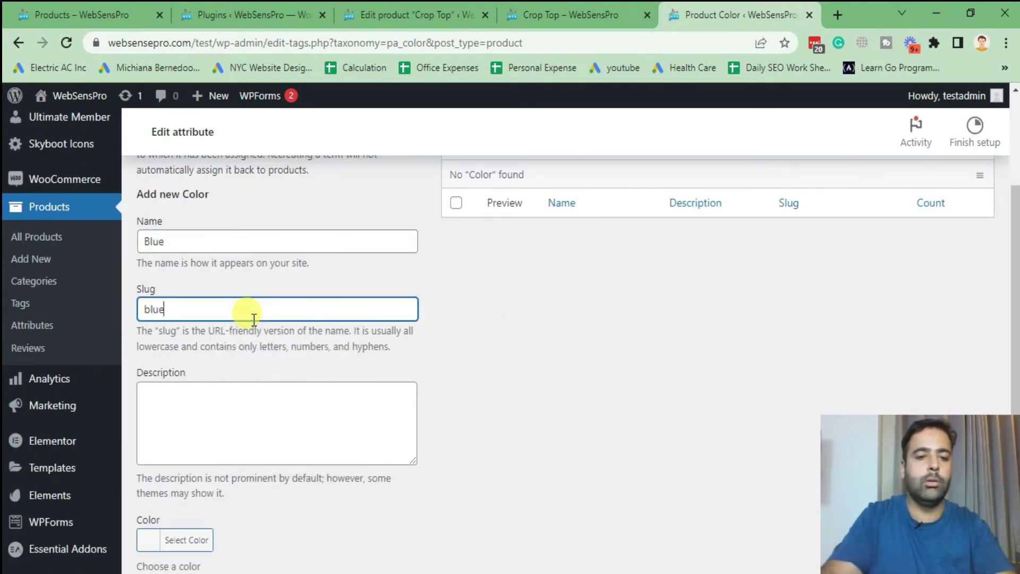
pyautogui.scroll(-4, 371, 317)
# Give the Blue term a blue swatch colour and add it to Color.
pyautogui.click(182, 386)
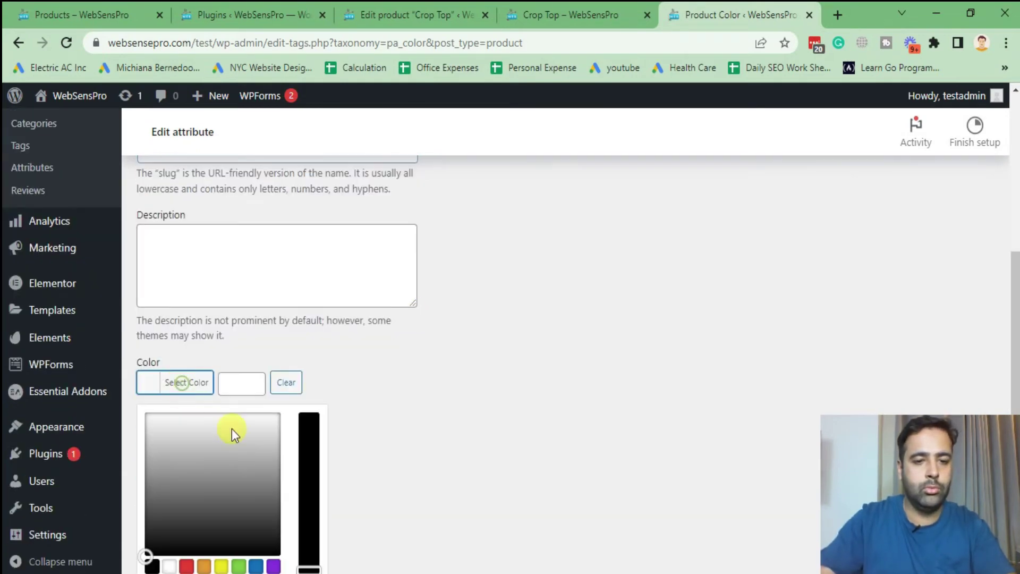
pyautogui.scroll(-1, 352, 367)
pyautogui.scroll(-2, 352, 367)
pyautogui.click(256, 434)
pyautogui.scroll(3, 400, 357)
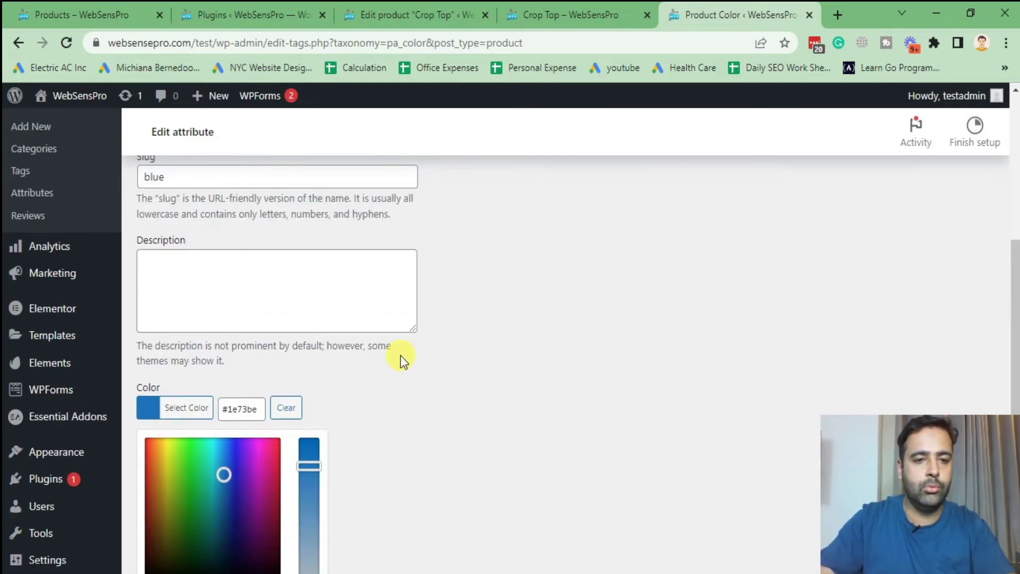
pyautogui.click(502, 361)
pyautogui.scroll(-1, 501, 359)
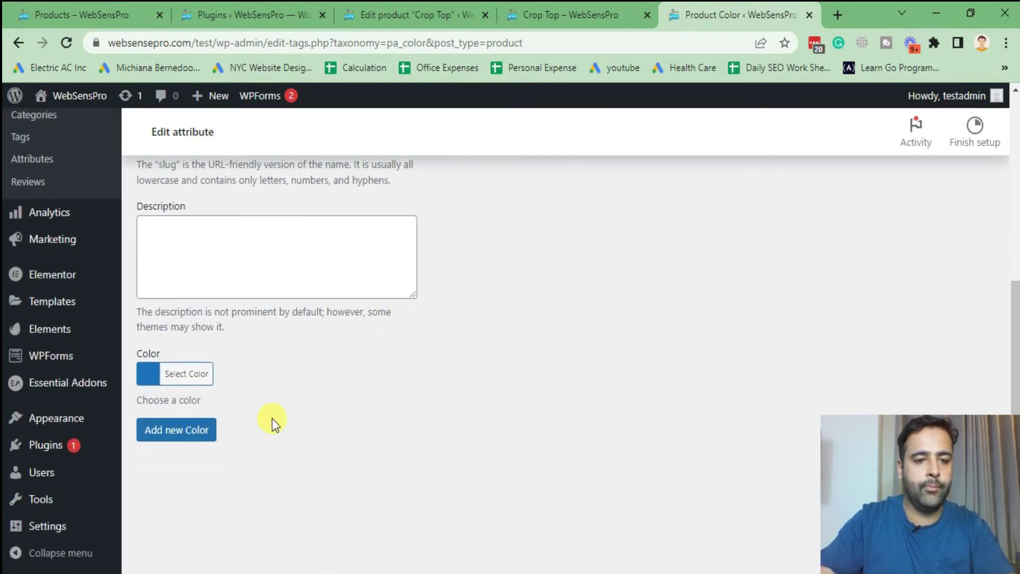
pyautogui.click(207, 433)
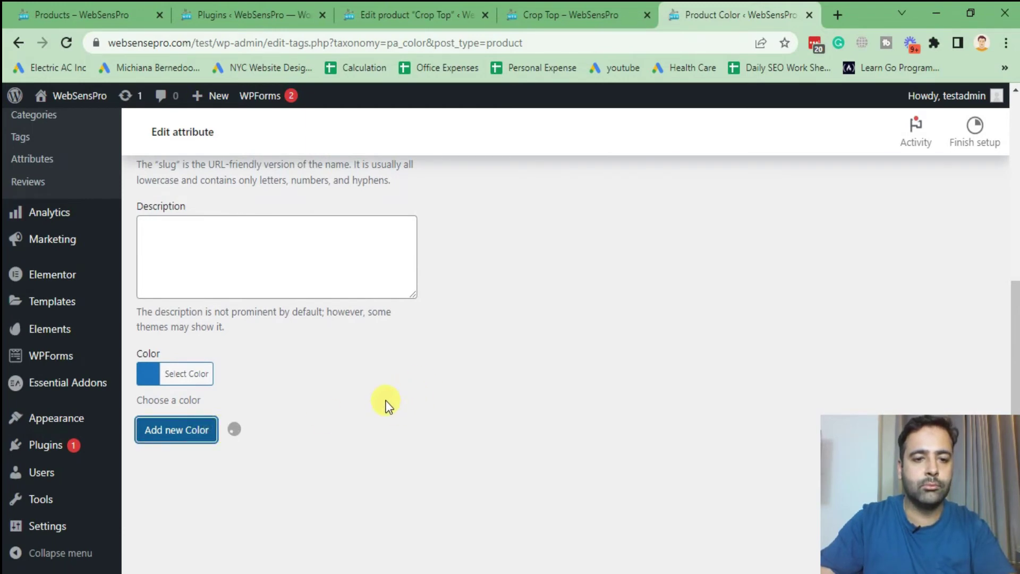
pyautogui.scroll(4, 415, 423)
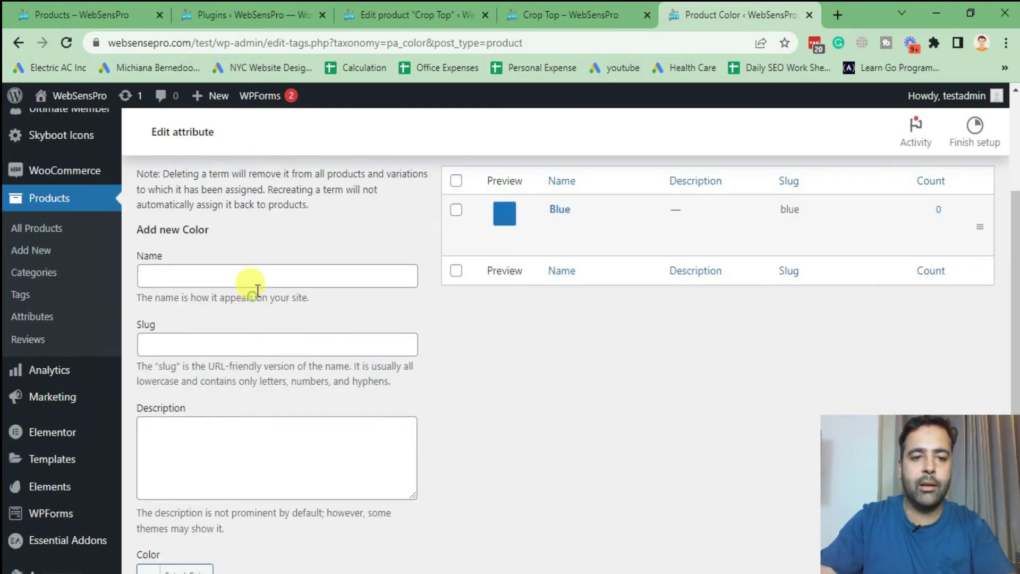
# Add a White colour term, slug 'white', with a white swatch.
pyautogui.click(257, 287)
pyautogui.write('White')
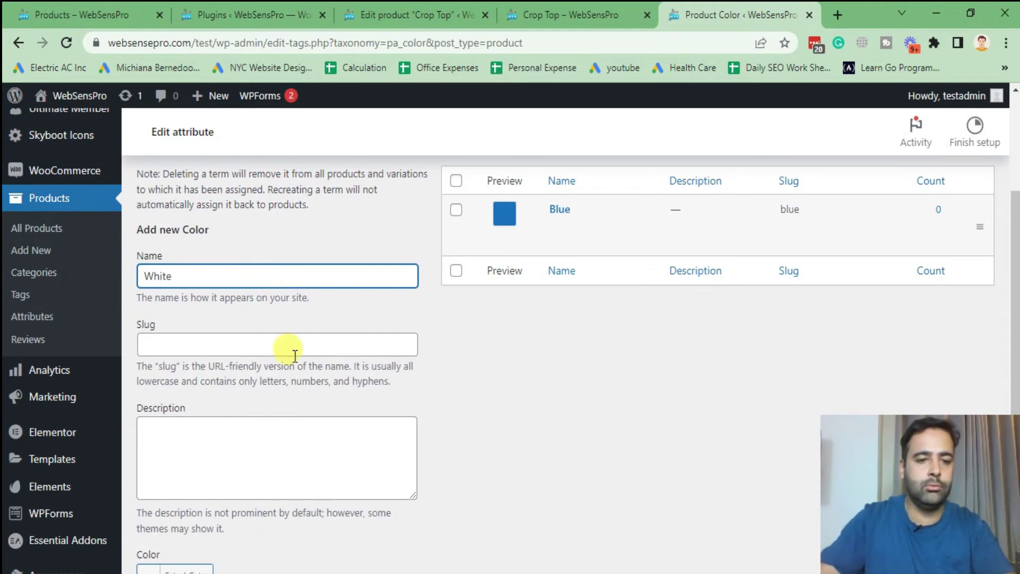
pyautogui.click(294, 352)
pyautogui.write('white')
pyautogui.scroll(-3, 408, 354)
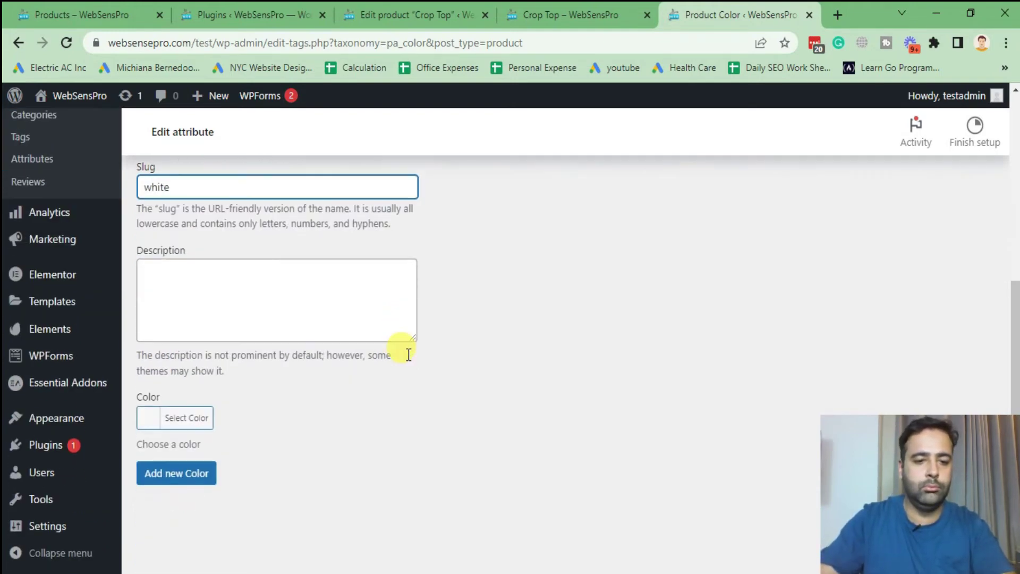
pyautogui.click(191, 418)
pyautogui.scroll(-3, 518, 345)
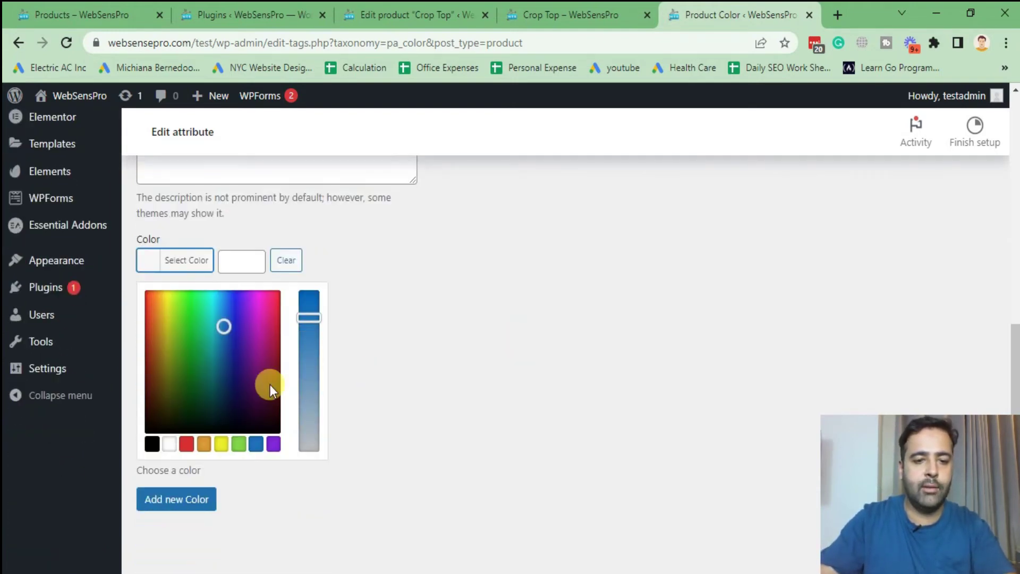
pyautogui.click(170, 444)
pyautogui.scroll(3, 334, 302)
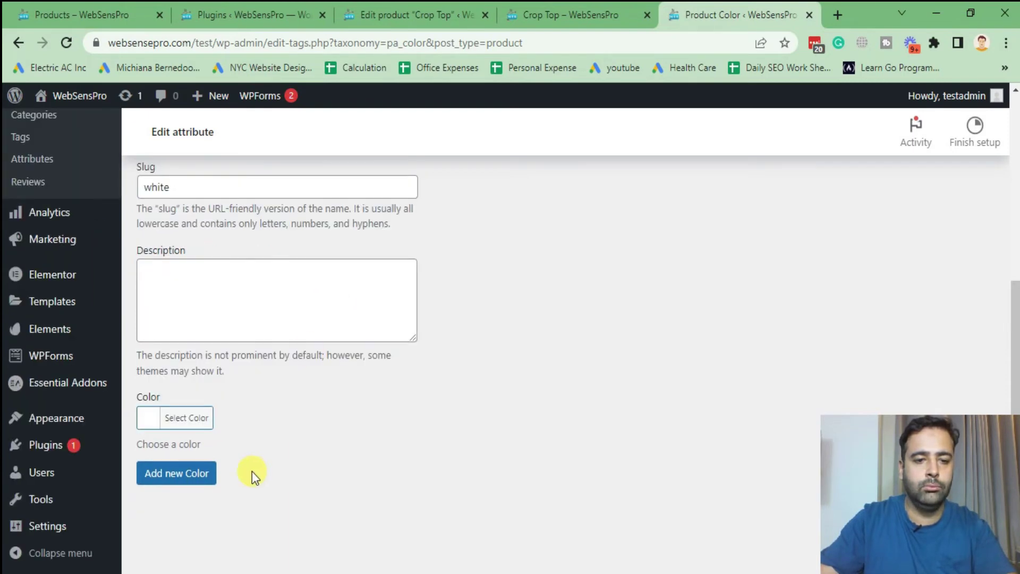
pyautogui.click(180, 476)
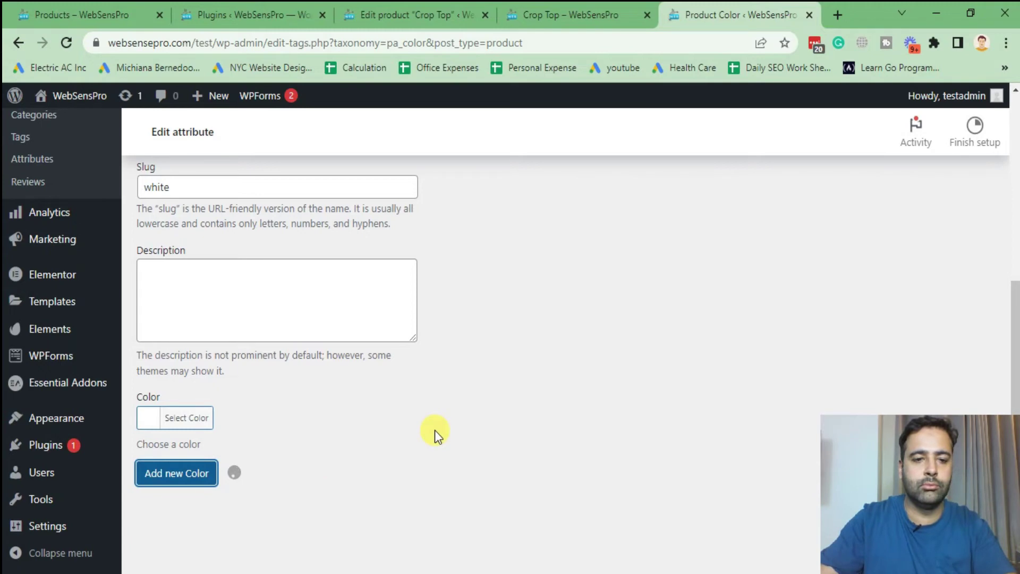
pyautogui.scroll(3, 434, 430)
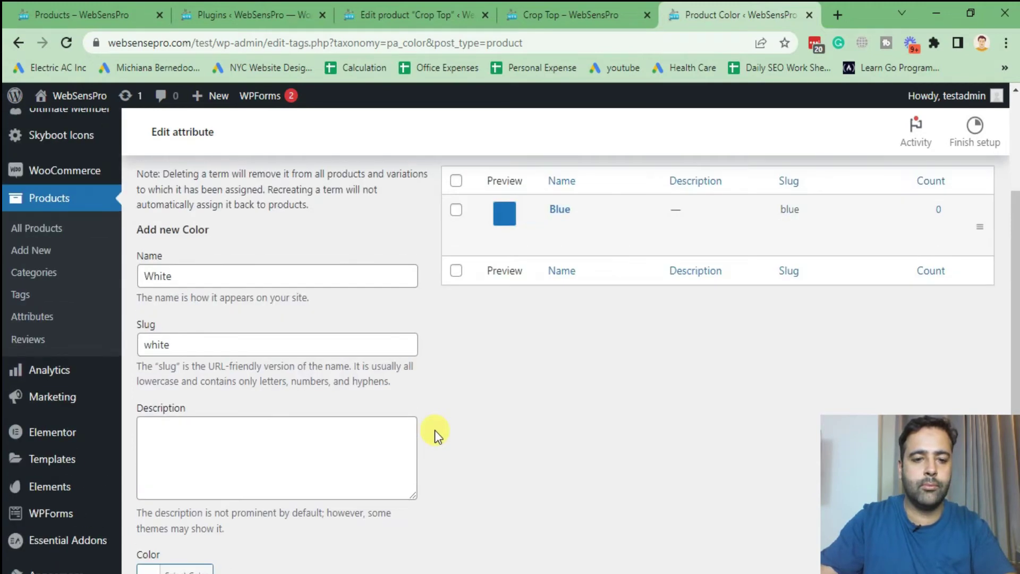
# Add a Yellow colour term, slug 'yellow', with a yellow swatch.
pyautogui.click(267, 266)
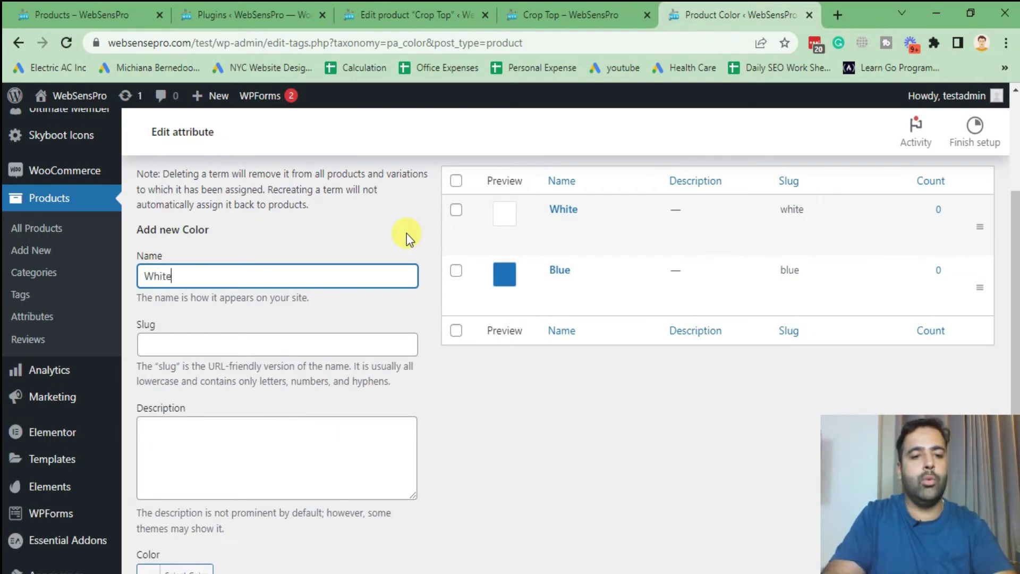
pyautogui.write('Yellow')
pyautogui.press('Tab')
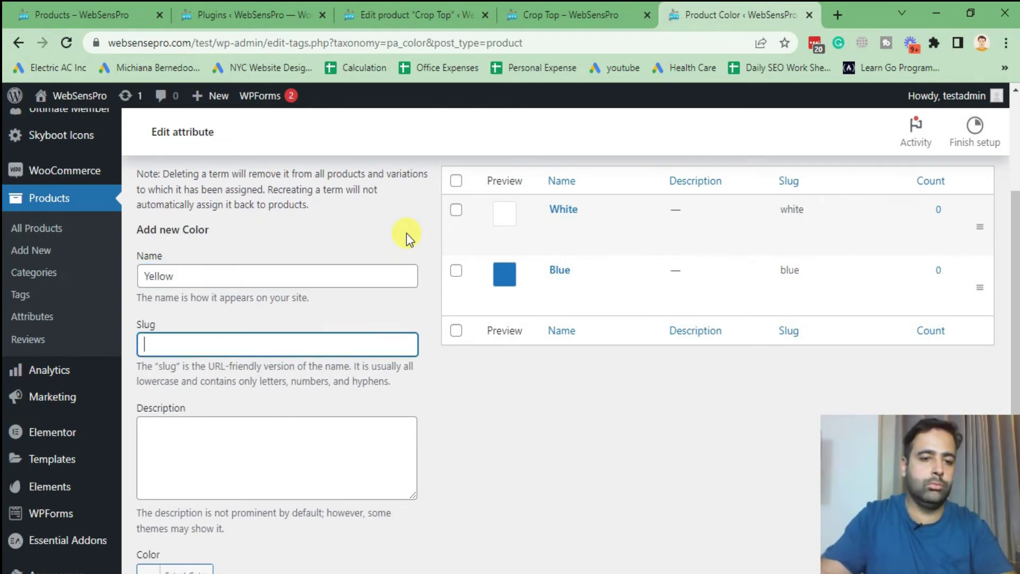
pyautogui.write('yellow')
pyautogui.scroll(-3, 406, 234)
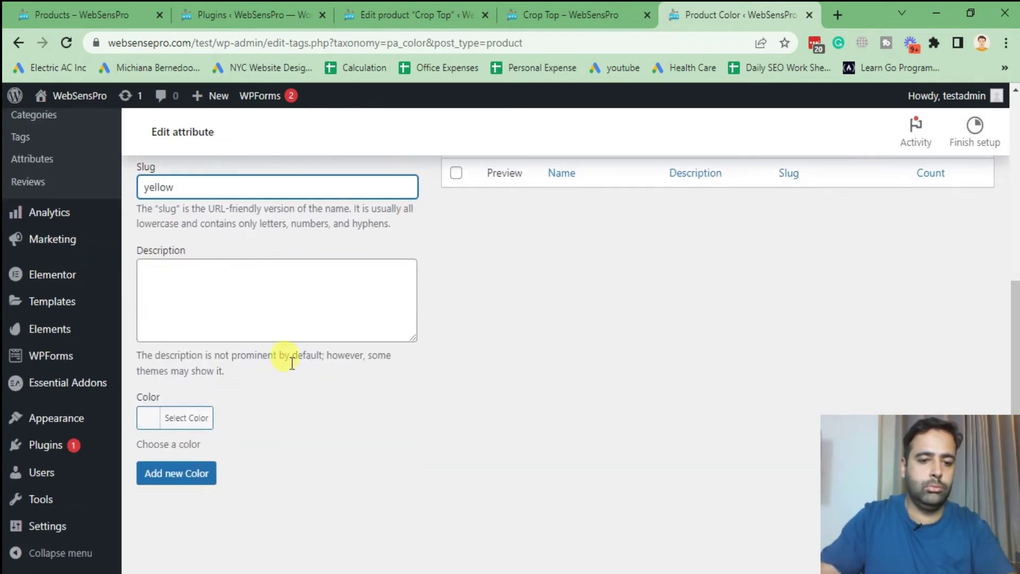
pyautogui.click(183, 407)
pyautogui.scroll(-3, 430, 292)
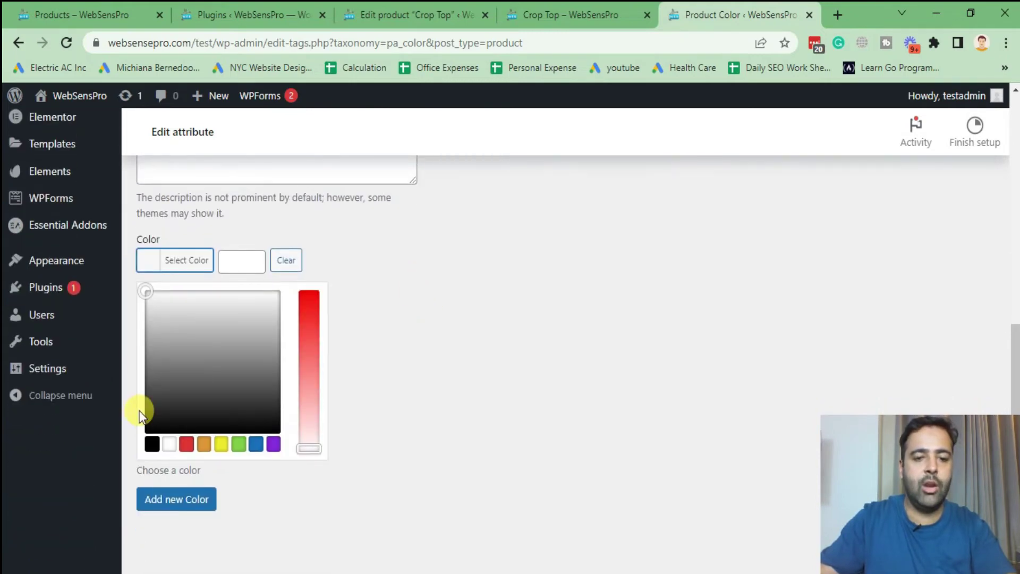
pyautogui.click(222, 445)
pyautogui.click(392, 319)
pyautogui.click(207, 473)
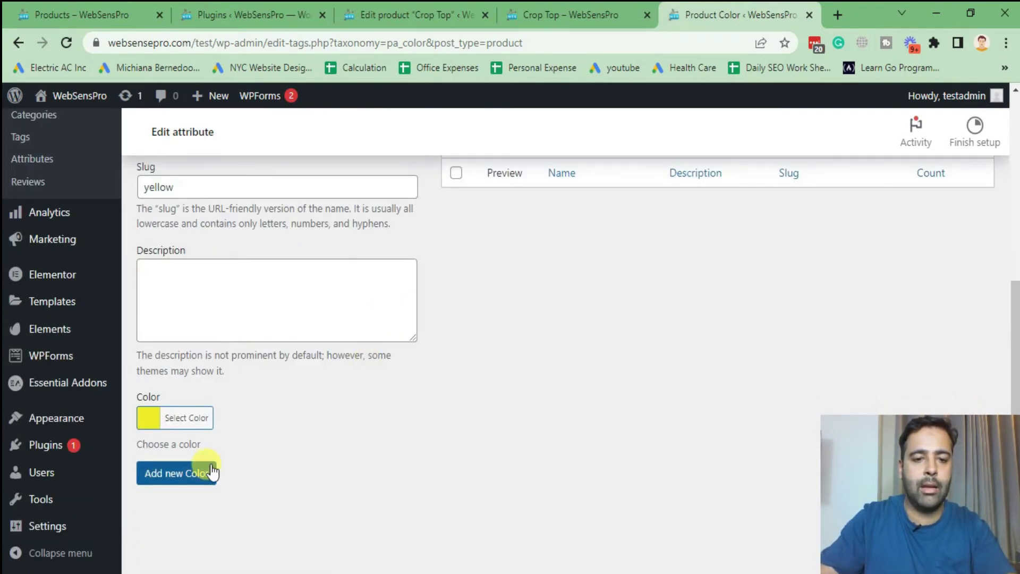
pyautogui.scroll(3, 611, 382)
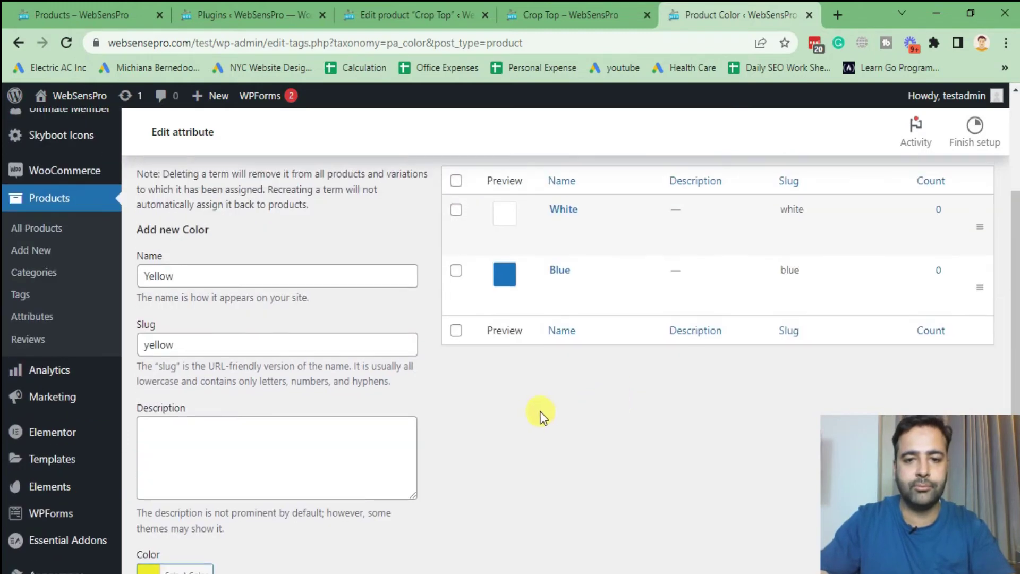
pyautogui.moveTo(540, 240)
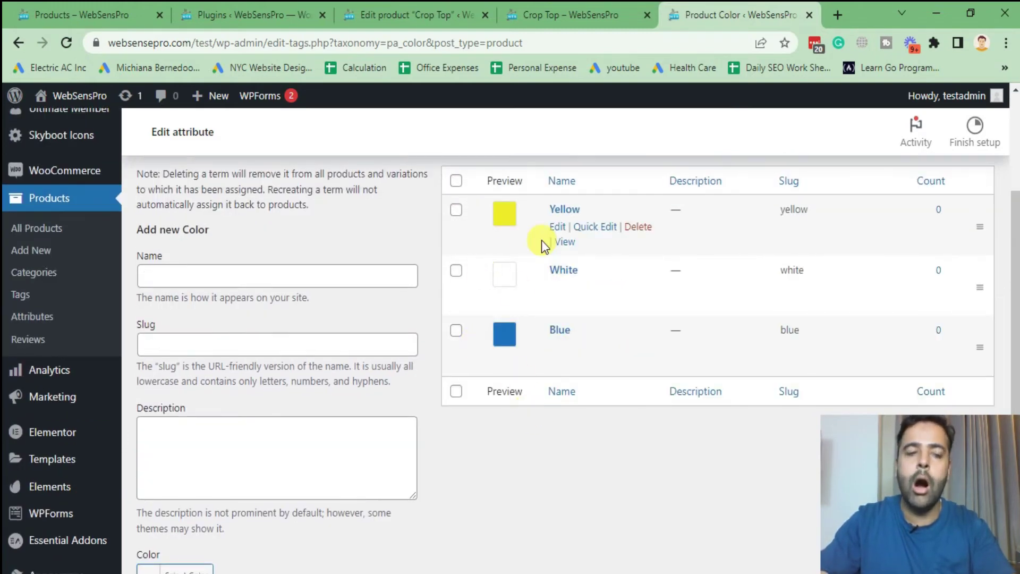
pyautogui.moveTo(572, 347)
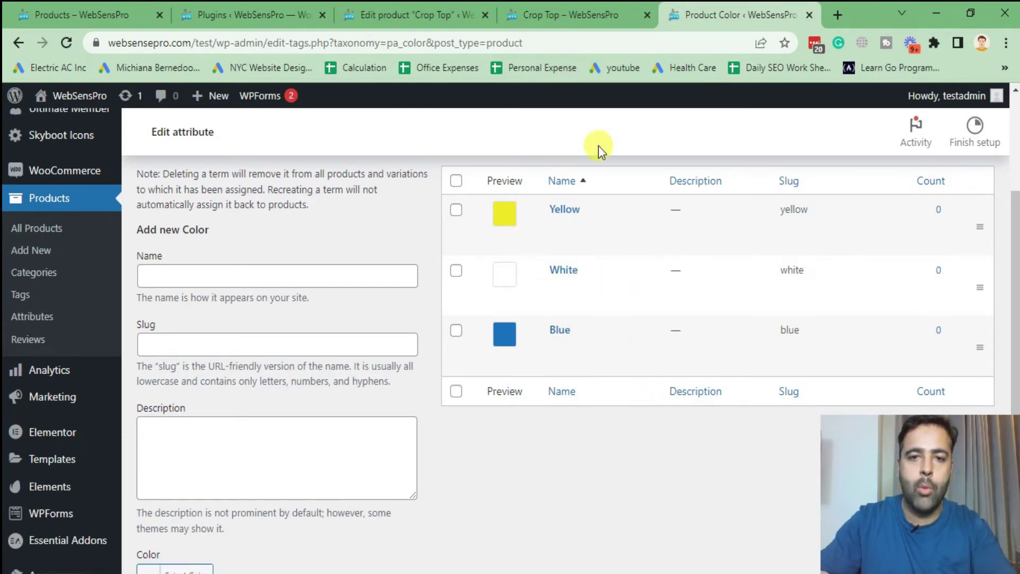
# Open the Crop Top's Edit product link in a new tab and view its product data.
pyautogui.click(581, 17)
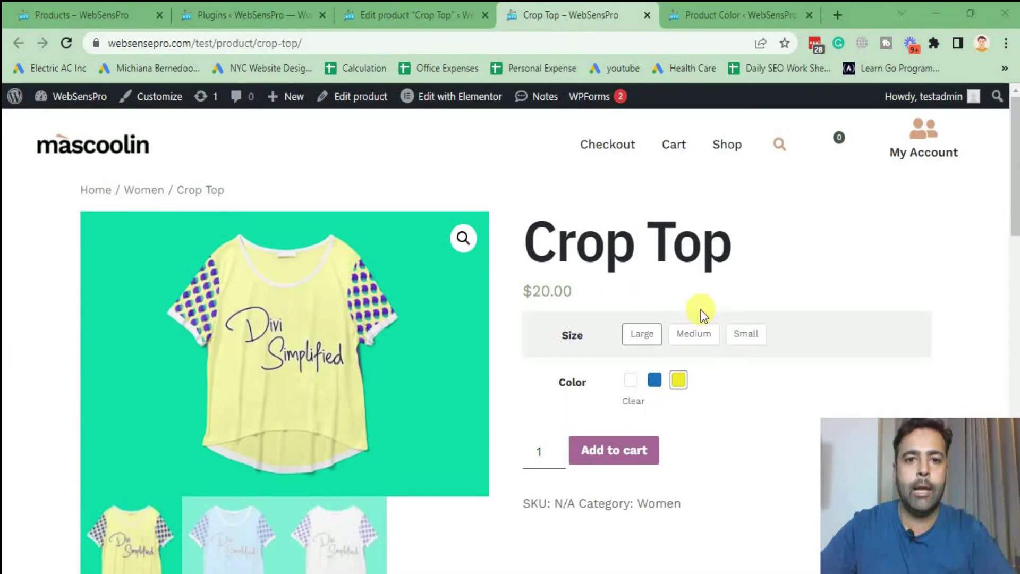
pyautogui.rightClick(348, 98)
pyautogui.click(356, 104)
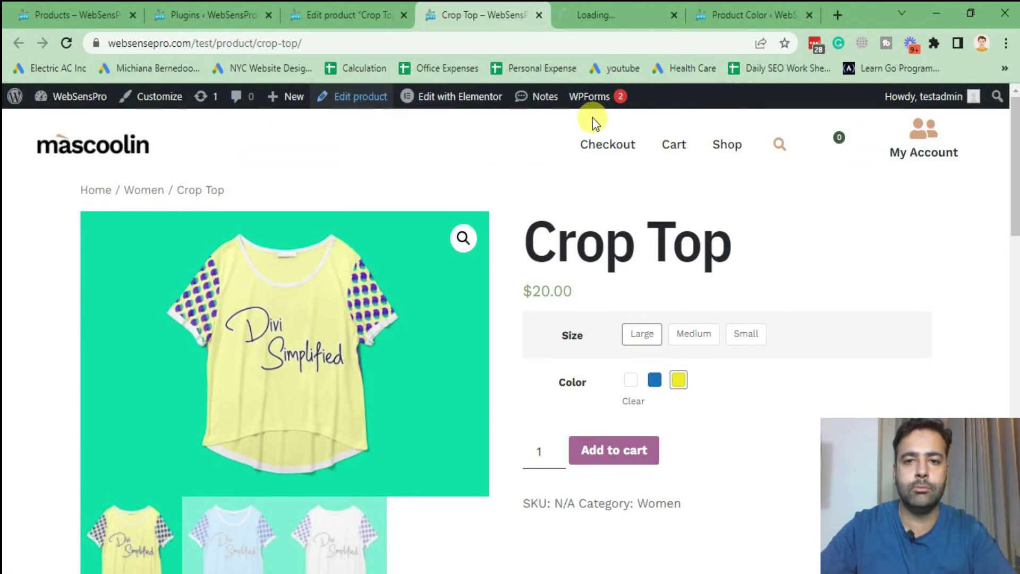
pyautogui.click(598, 14)
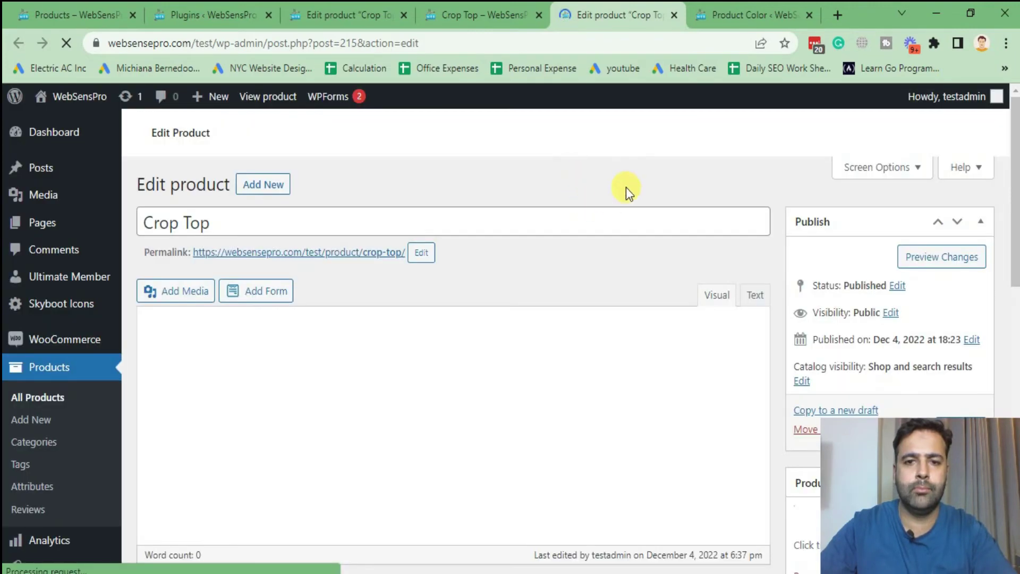
pyautogui.scroll(-9, 675, 185)
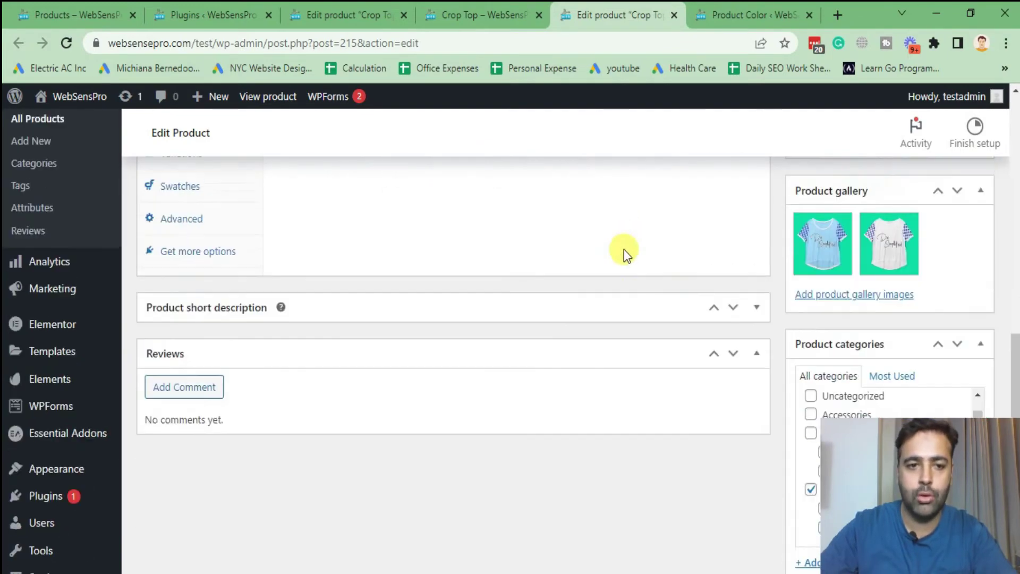
# Delete all existing variations of the Crop Top.
pyautogui.click(190, 423)
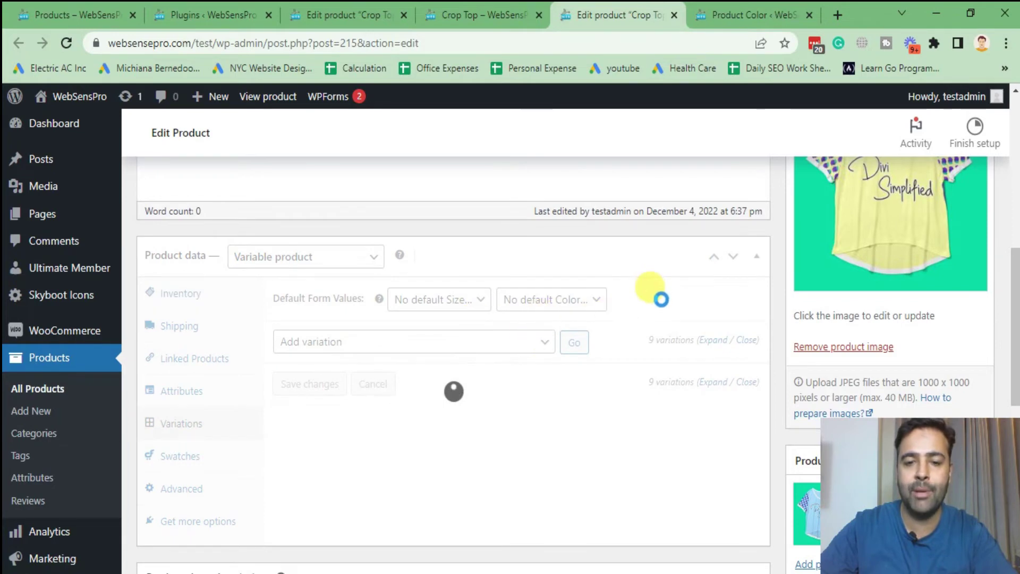
pyautogui.click(547, 341)
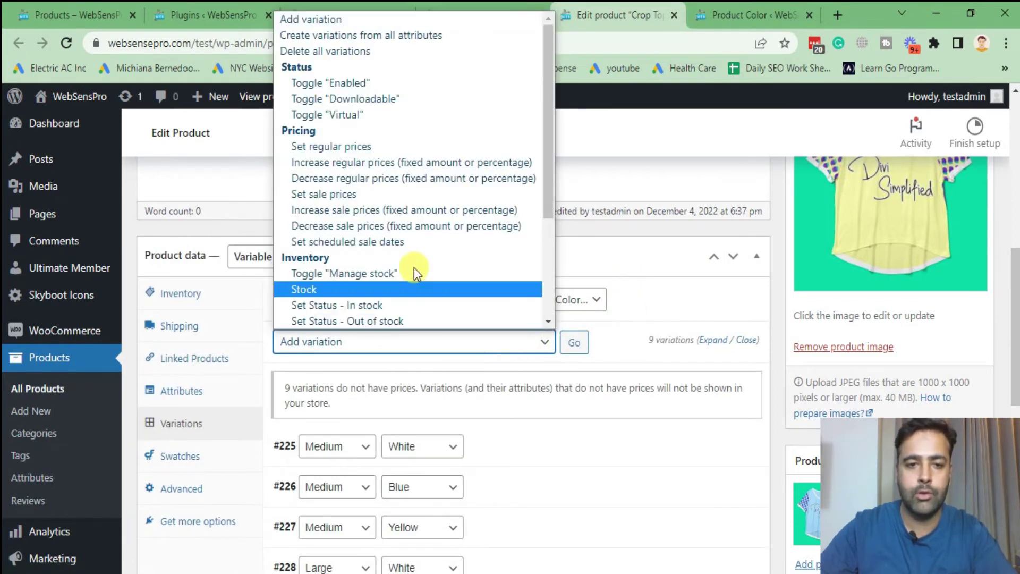
pyautogui.click(416, 53)
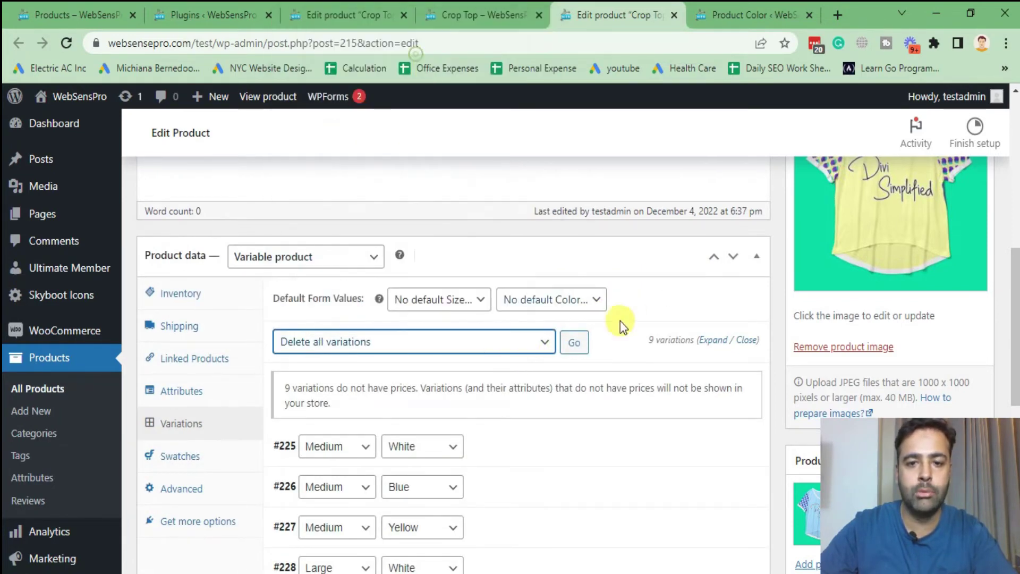
pyautogui.click(574, 343)
pyautogui.click(584, 149)
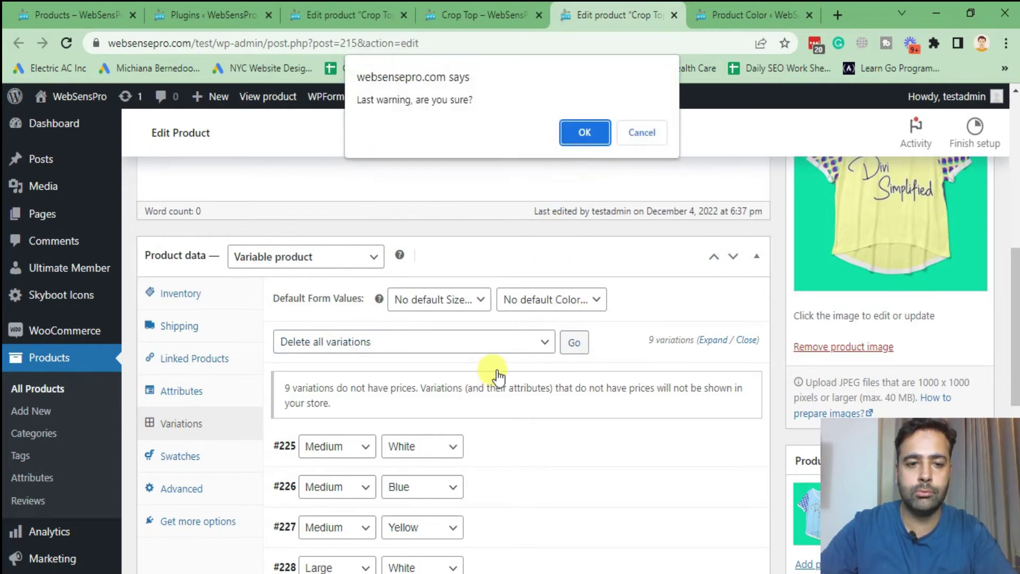
pyautogui.click(587, 132)
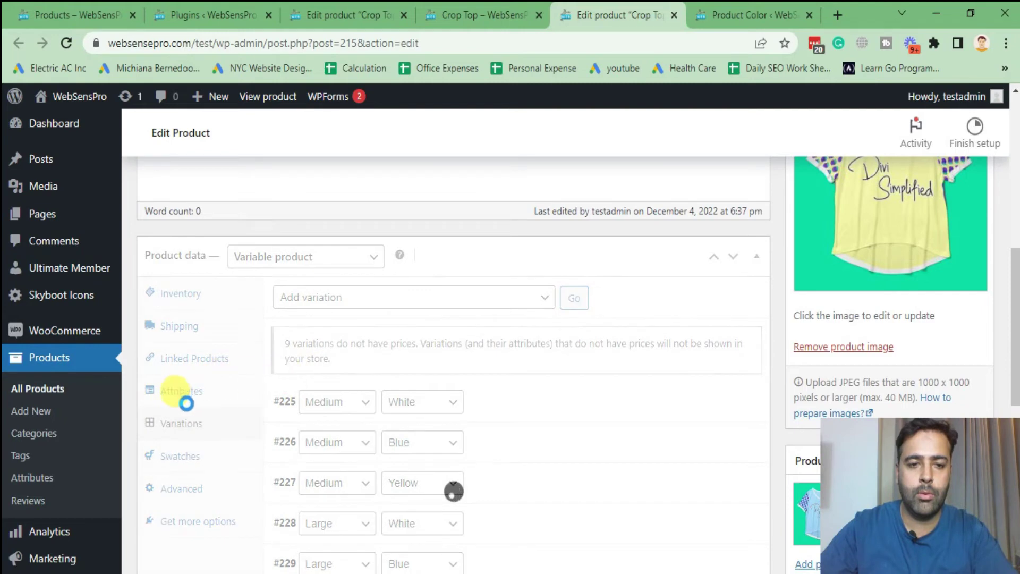
# Remove the old Size and Color attributes from the product.
pyautogui.click(182, 392)
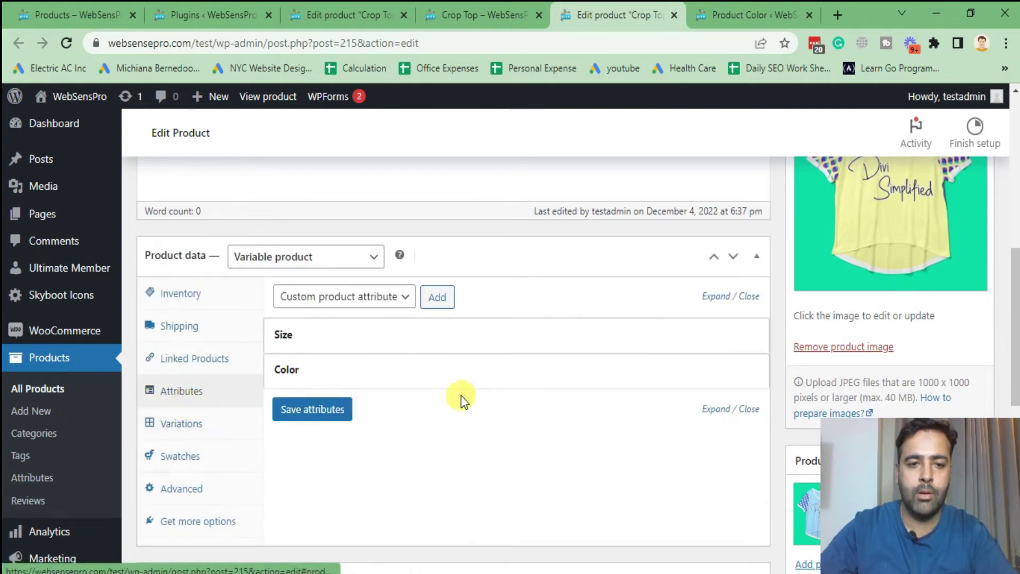
pyautogui.click(747, 338)
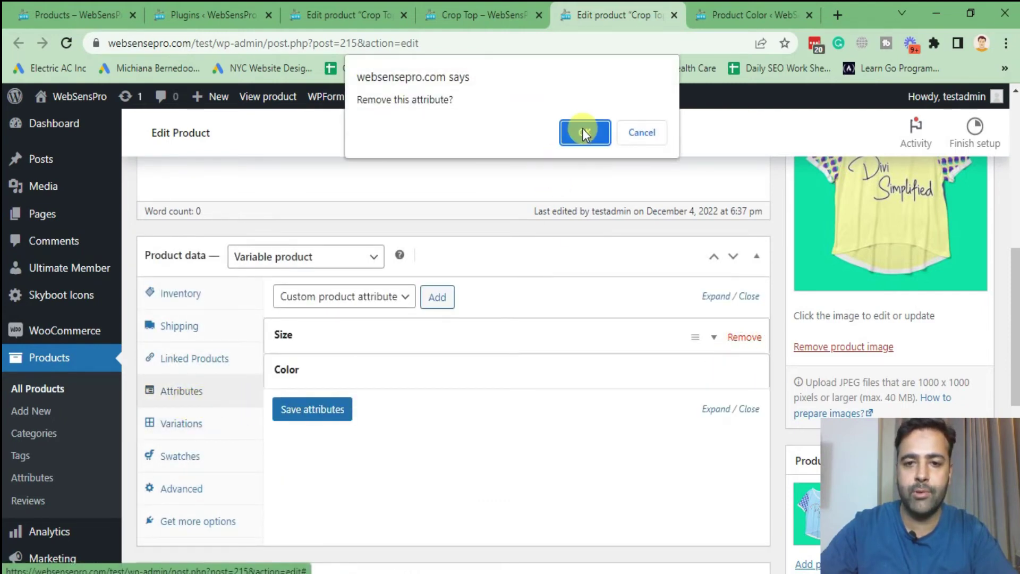
pyautogui.click(582, 129)
pyautogui.click(744, 337)
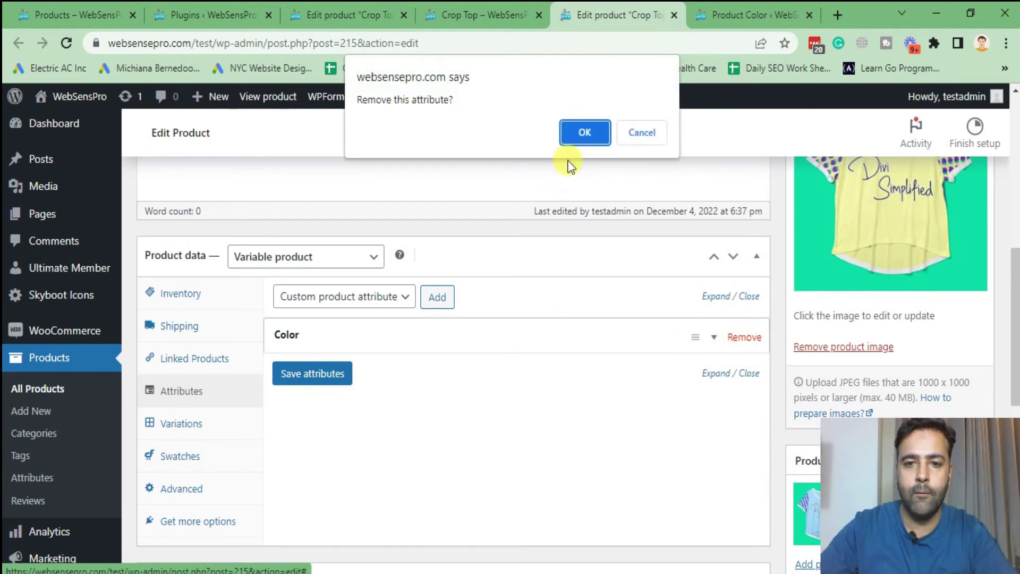
pyautogui.click(586, 129)
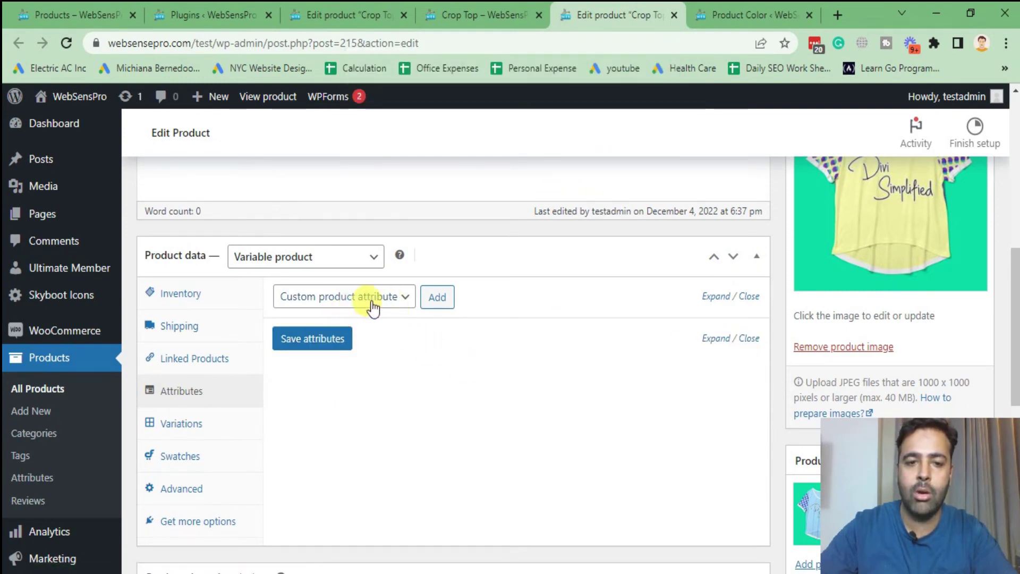
# Add the global Color and Size attributes to the Crop Top.
pyautogui.click(400, 303)
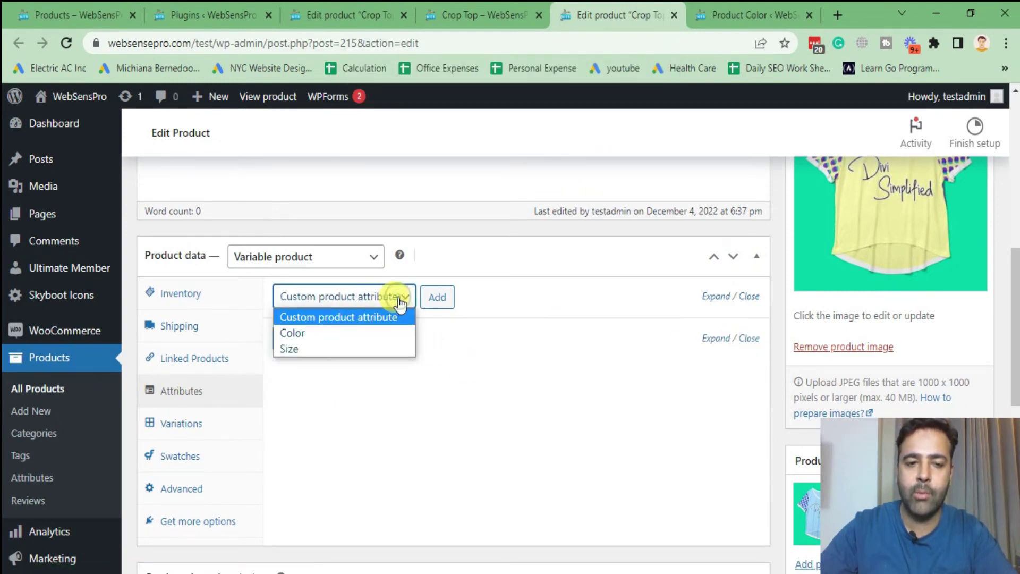
pyautogui.click(327, 333)
pyautogui.click(437, 297)
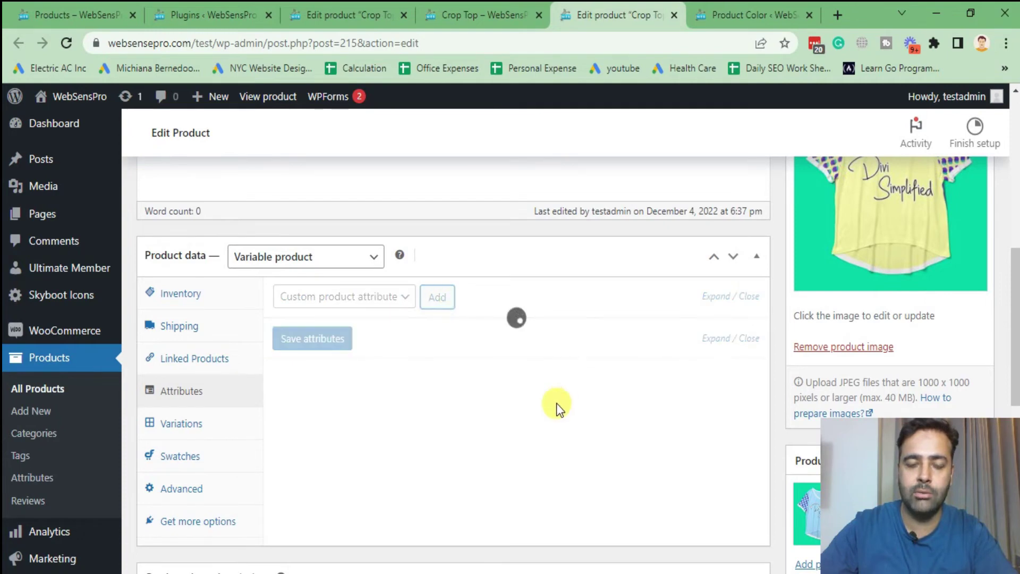
pyautogui.click(392, 299)
pyautogui.click(358, 349)
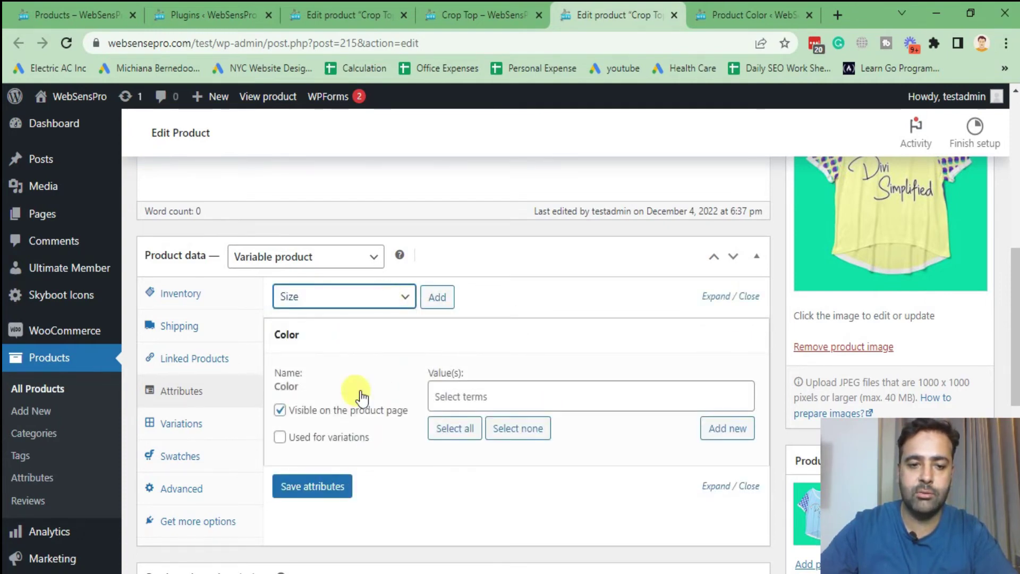
pyautogui.click(437, 296)
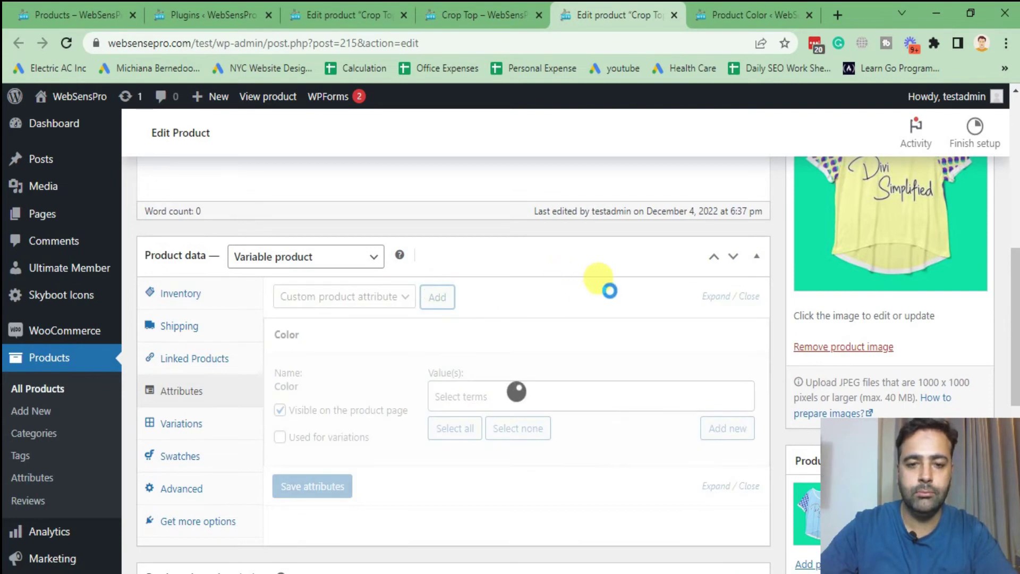
# Select Blue, White and Yellow as the Color attribute's values.
pyautogui.scroll(-3, 572, 294)
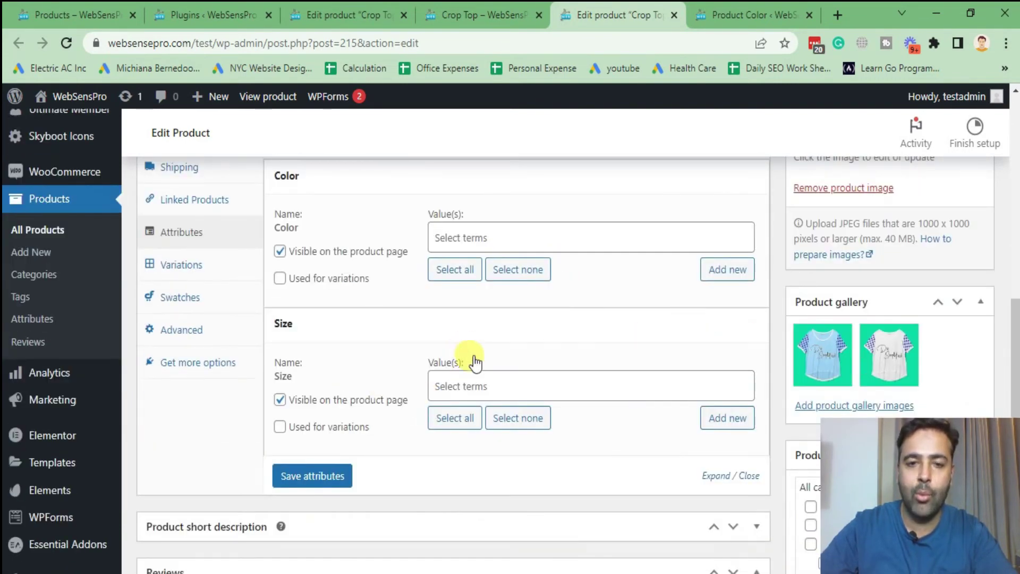
pyautogui.click(475, 237)
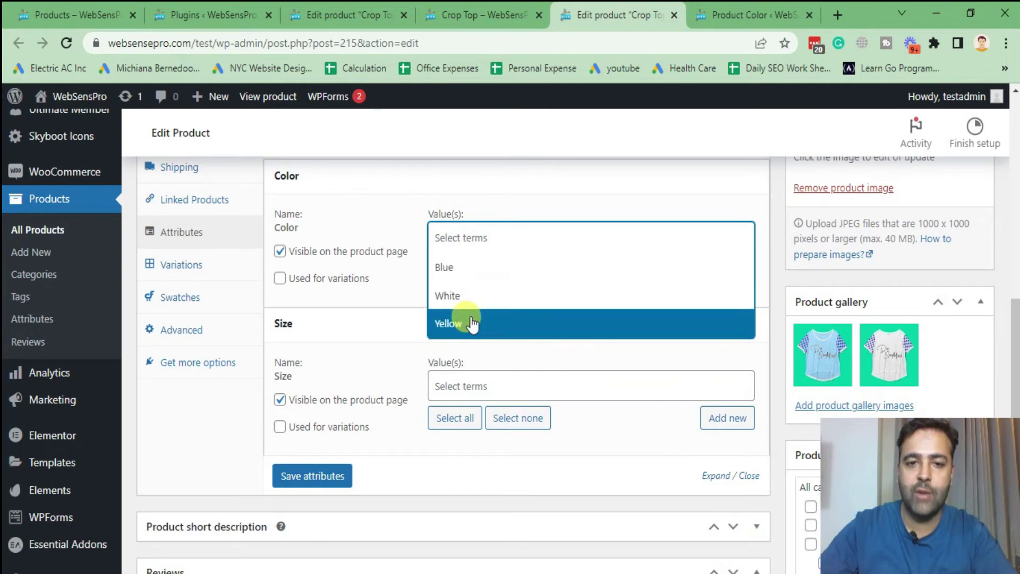
pyautogui.click(508, 275)
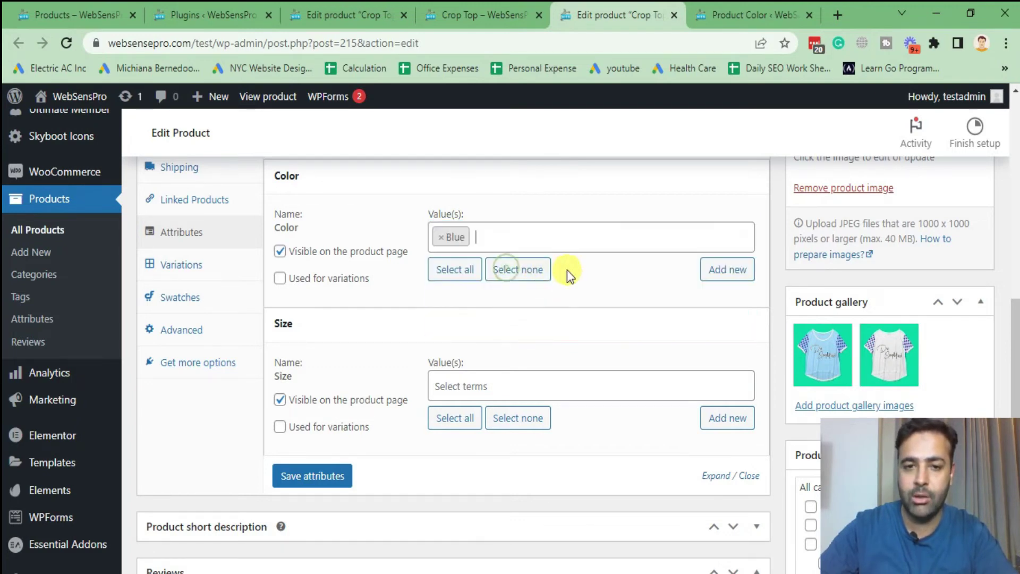
pyautogui.click(599, 229)
pyautogui.click(509, 326)
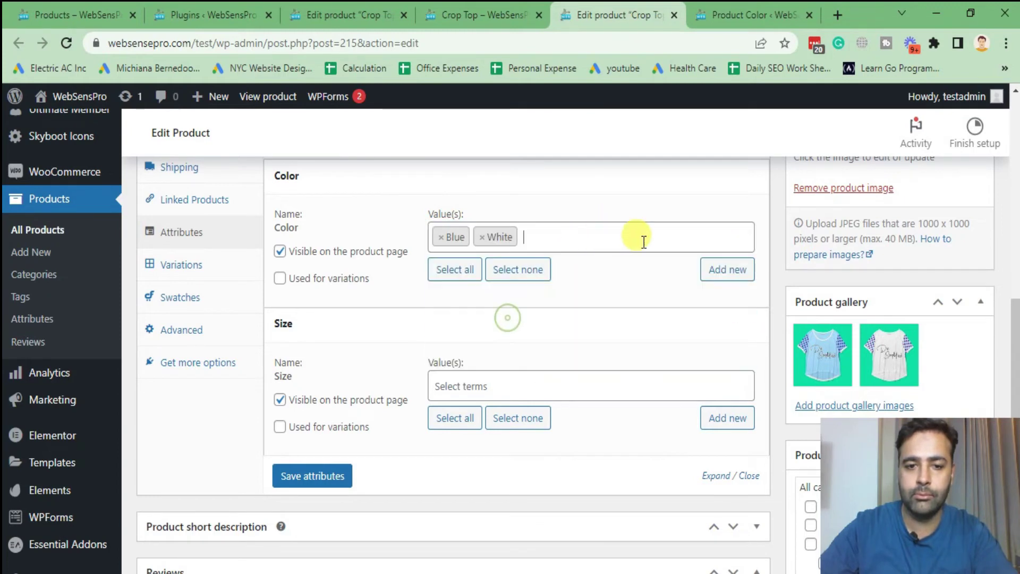
pyautogui.click(642, 237)
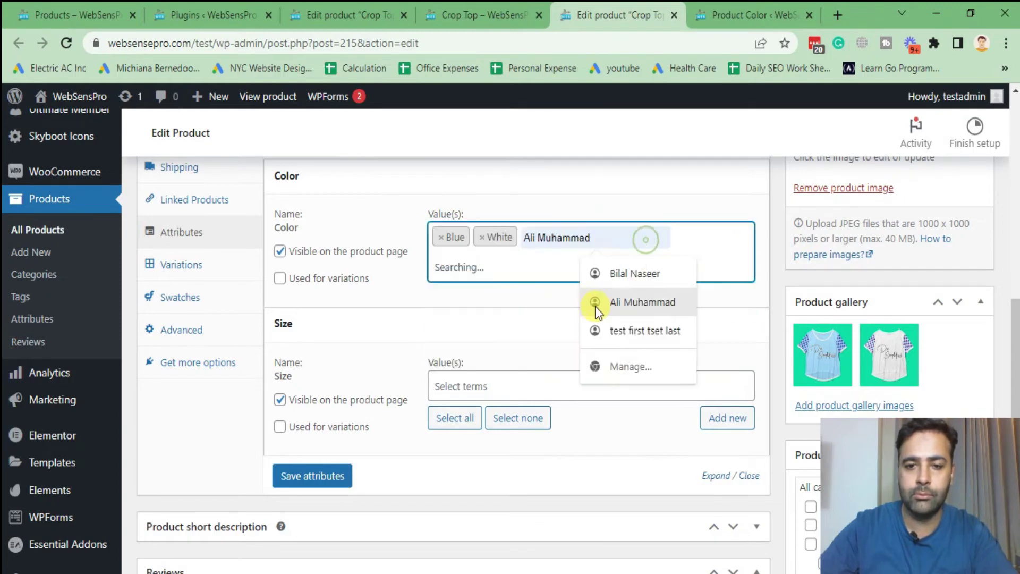
pyautogui.click(551, 242)
pyautogui.click(554, 239)
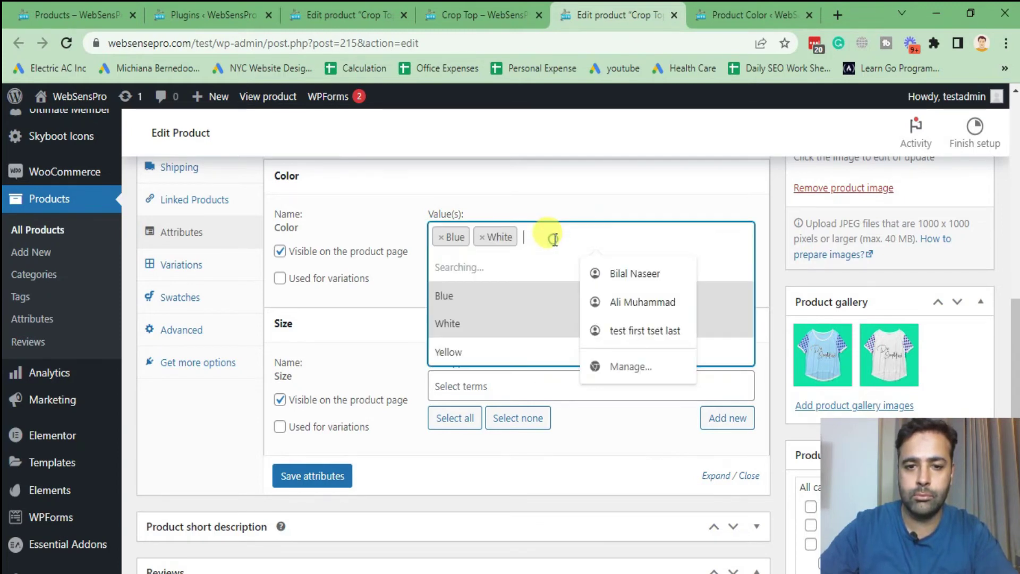
pyautogui.click(476, 350)
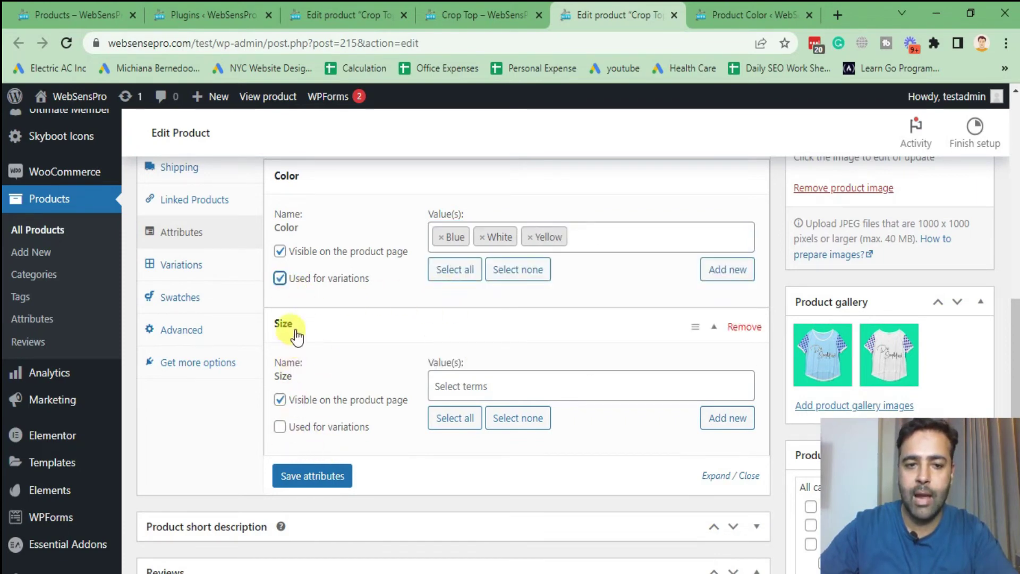
# Select Large and Small as the Size values and save the attributes.
pyautogui.click(512, 390)
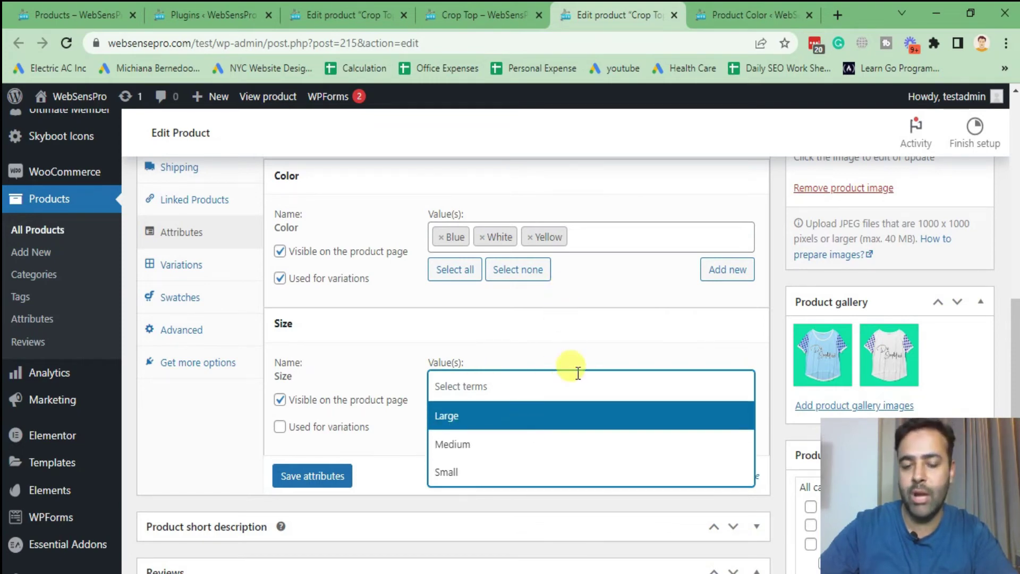
pyautogui.click(533, 425)
pyautogui.click(608, 388)
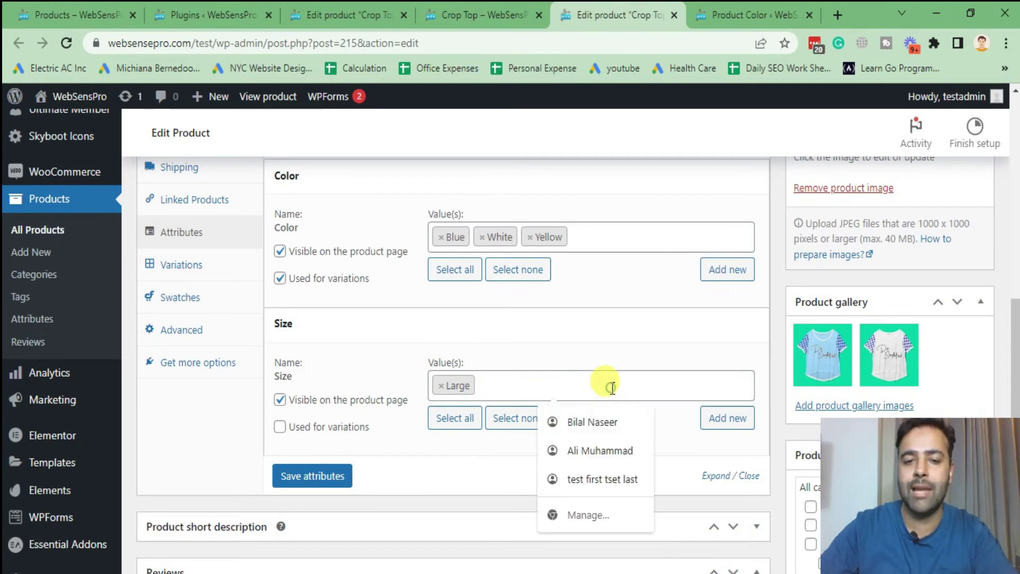
pyautogui.click(483, 502)
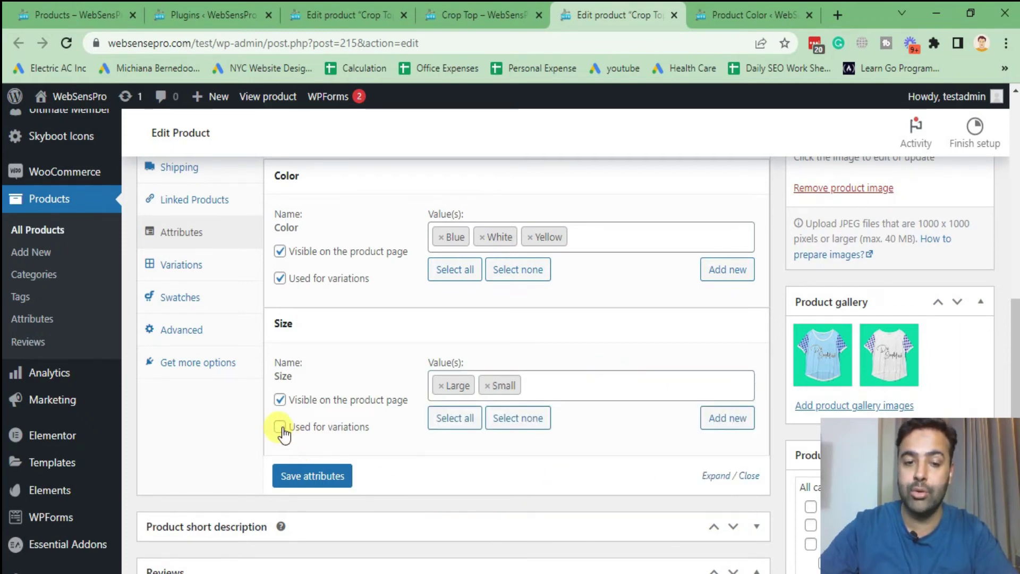
pyautogui.click(330, 475)
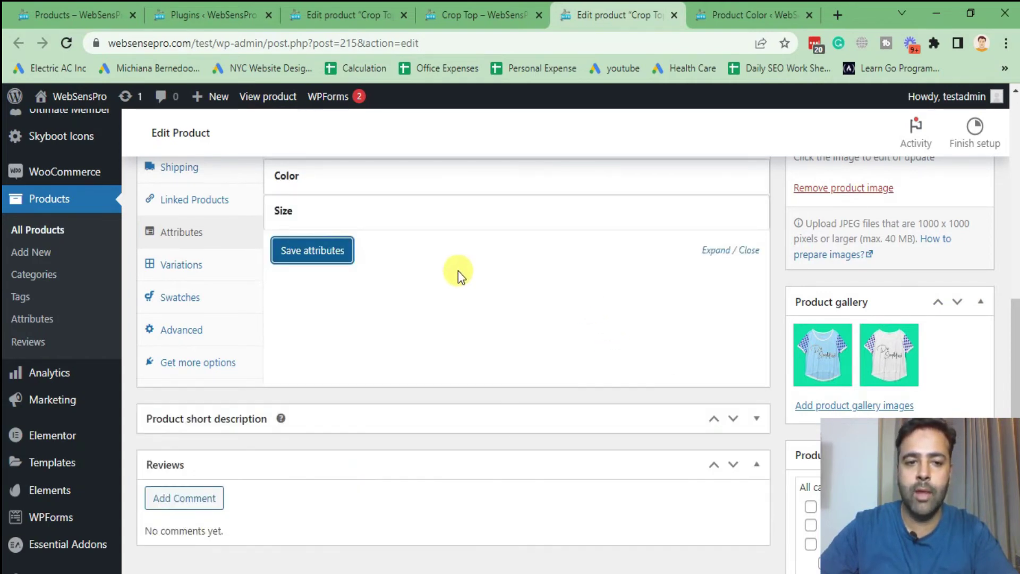
# Create variations from all attributes, producing six Color/Size variations #234–#239.
pyautogui.click(177, 264)
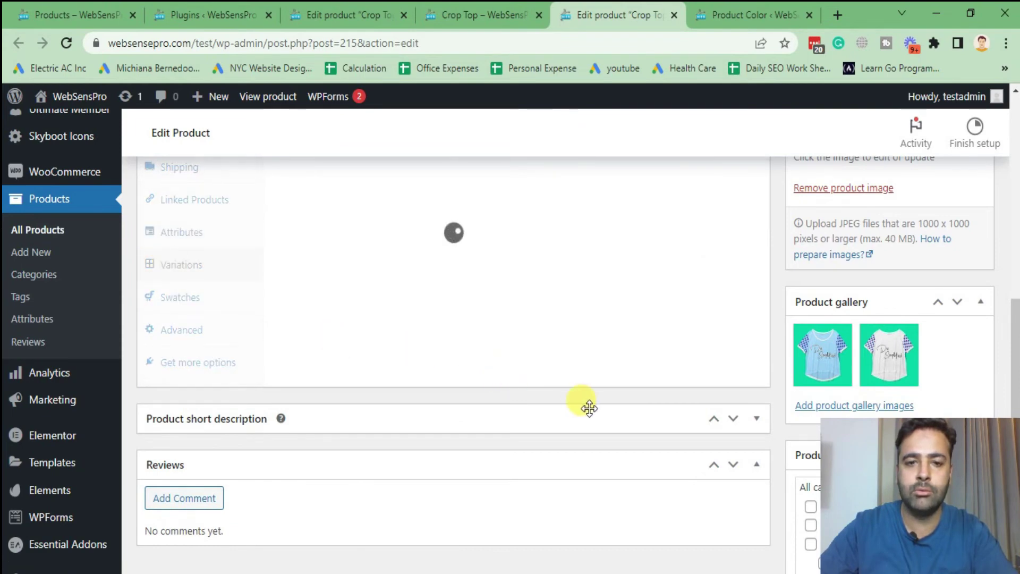
pyautogui.scroll(3, 600, 409)
pyautogui.click(519, 302)
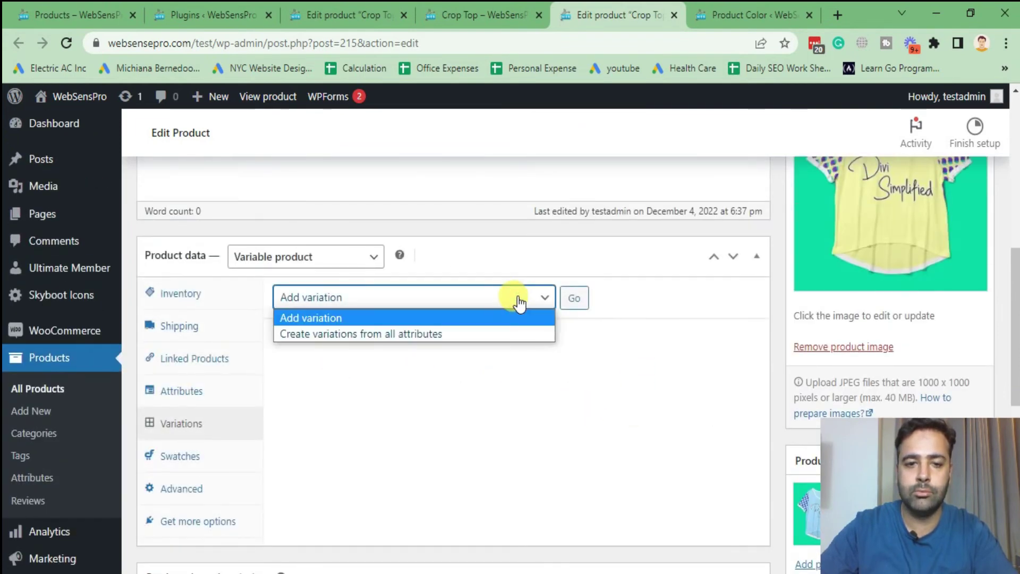
pyautogui.click(477, 334)
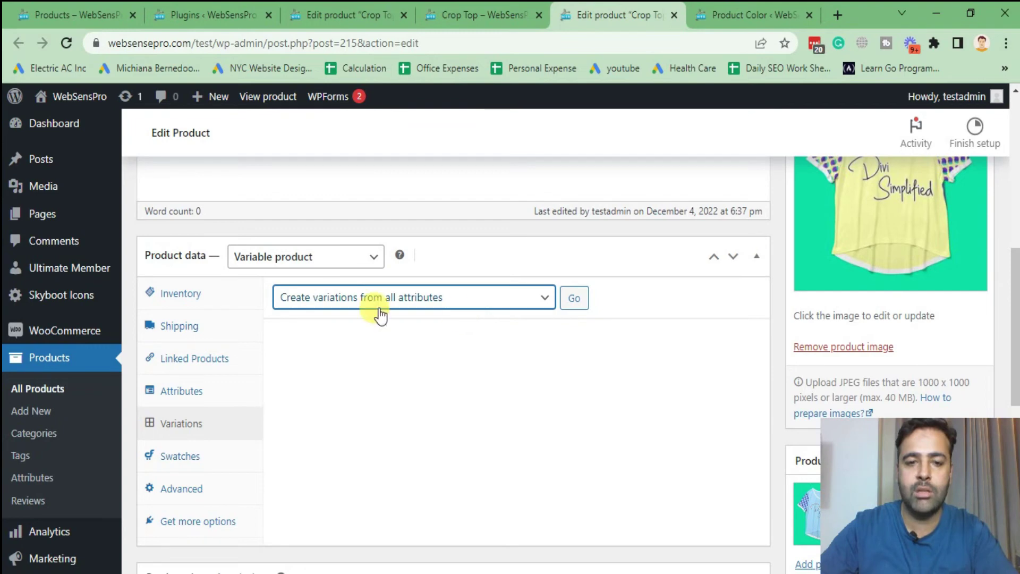
pyautogui.click(572, 301)
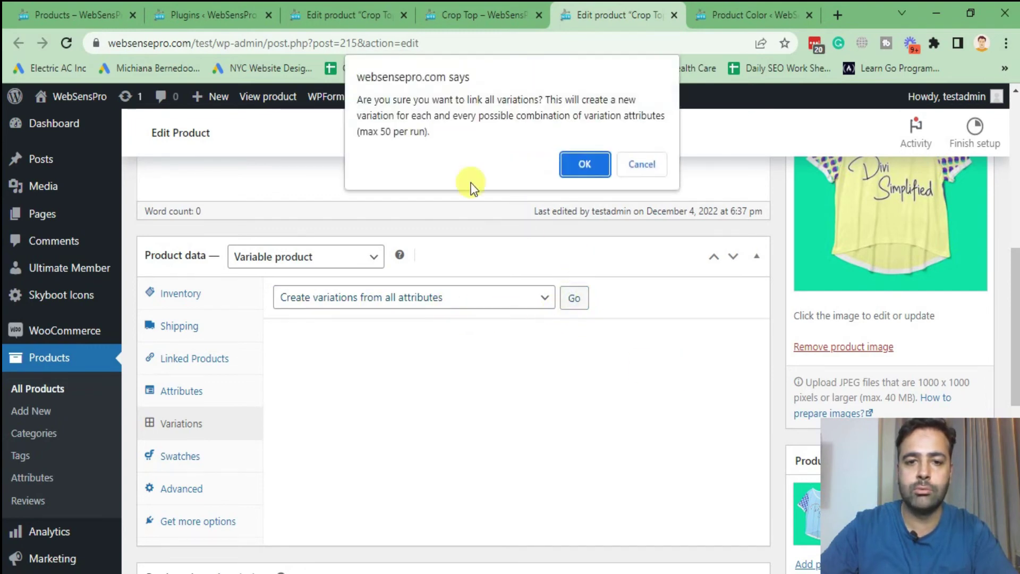
pyautogui.click(585, 166)
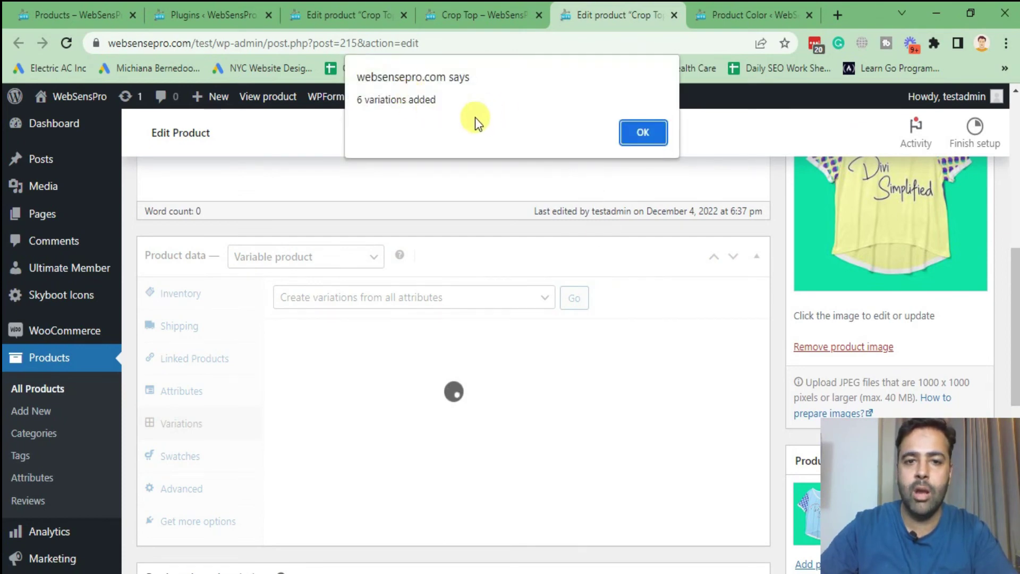
pyautogui.click(643, 134)
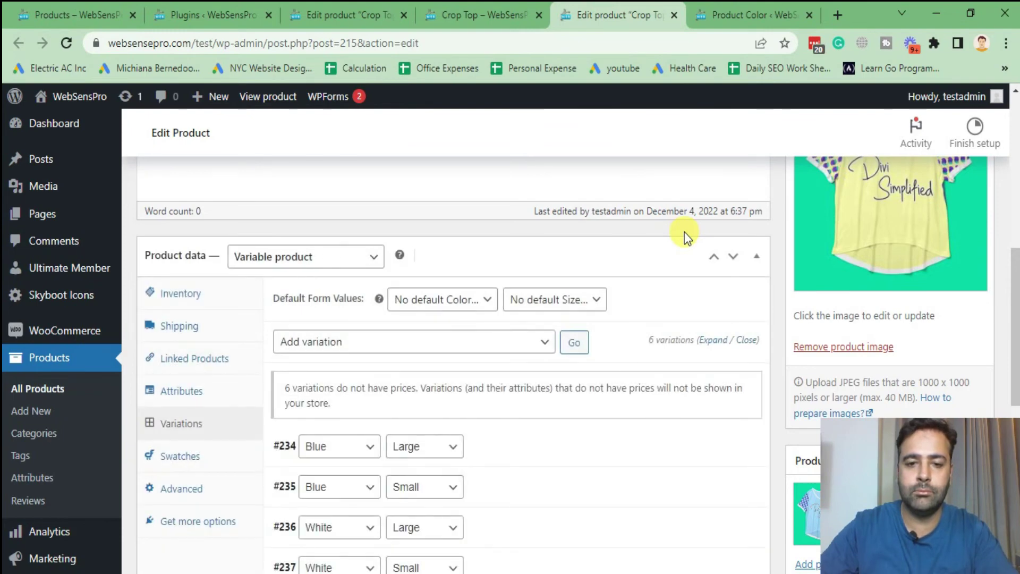
# Set shirt images on variations #234, #235 and #236, the blue shirt on #234.
pyautogui.scroll(-3, 684, 232)
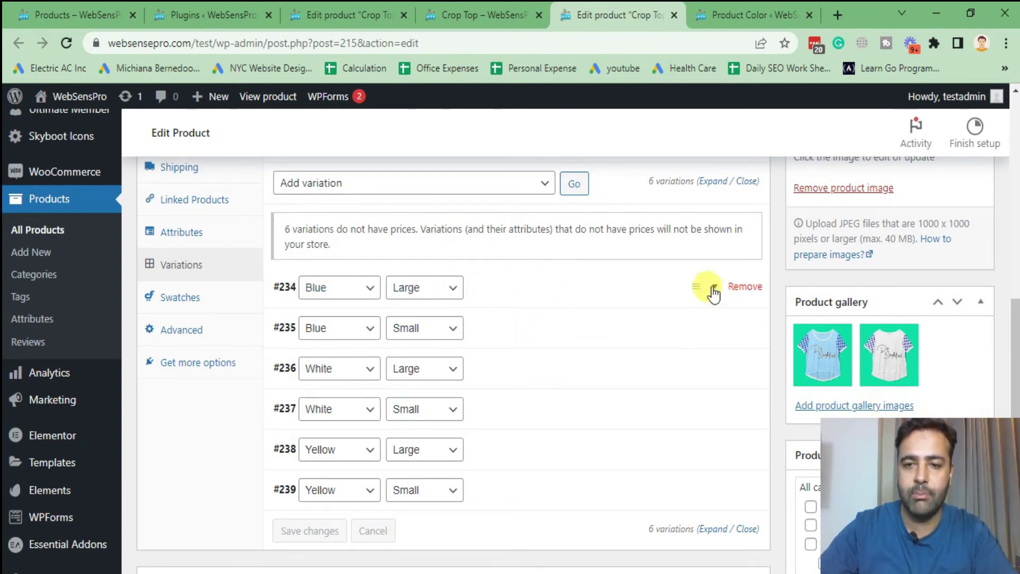
pyautogui.click(710, 296)
pyautogui.scroll(-3, 547, 333)
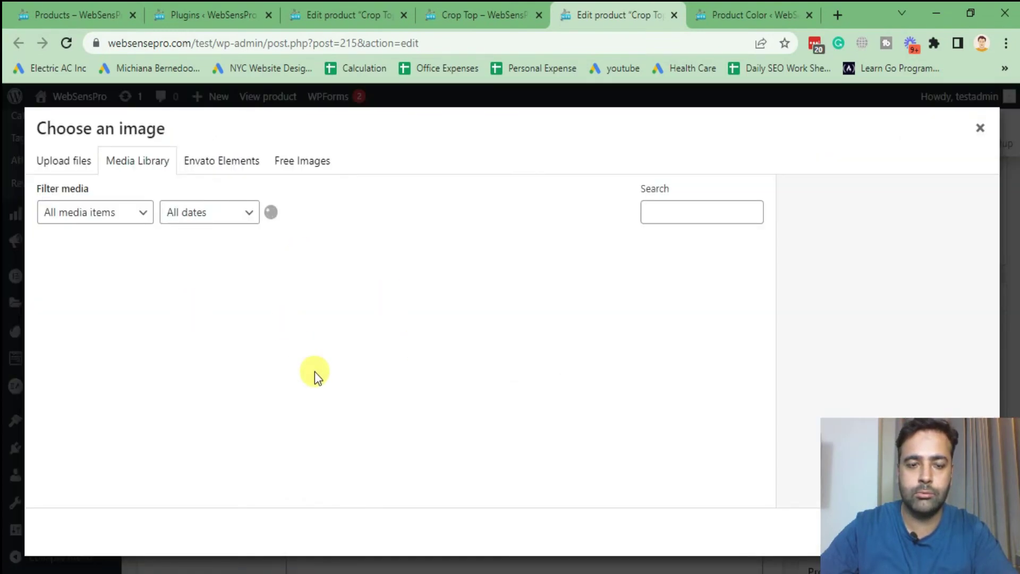
pyautogui.click(934, 529)
pyautogui.click(706, 308)
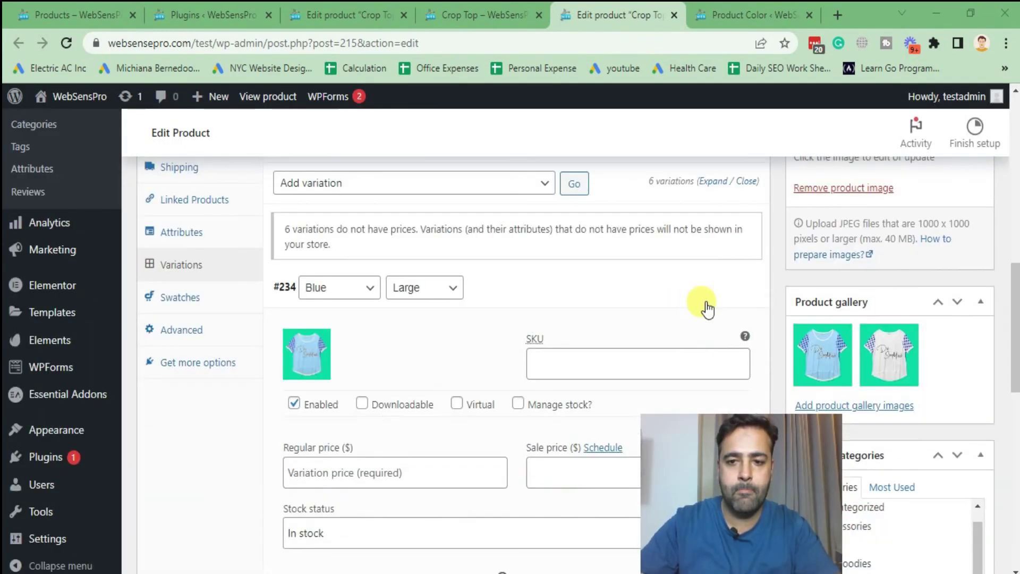
pyautogui.scroll(-12, 707, 308)
pyautogui.click(307, 222)
pyautogui.click(910, 528)
pyautogui.scroll(-5, 353, 409)
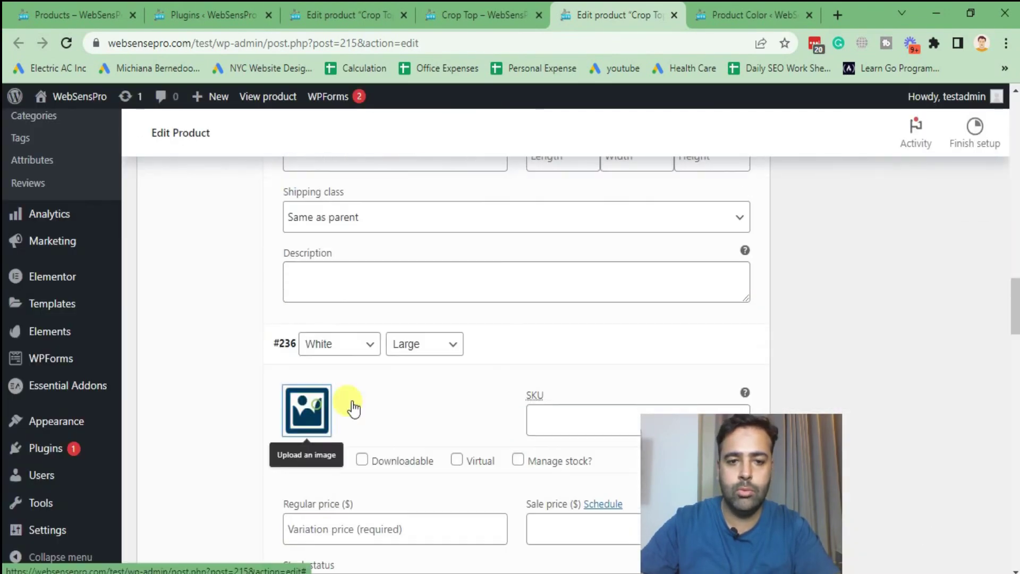
pyautogui.click(306, 409)
pyautogui.click(935, 532)
pyautogui.scroll(-3, 396, 290)
# Assign shirt images, including the yellow shirt, to the remaining variations and save.
pyautogui.click(307, 340)
pyautogui.click(935, 533)
pyautogui.scroll(-5, 379, 271)
pyautogui.click(307, 372)
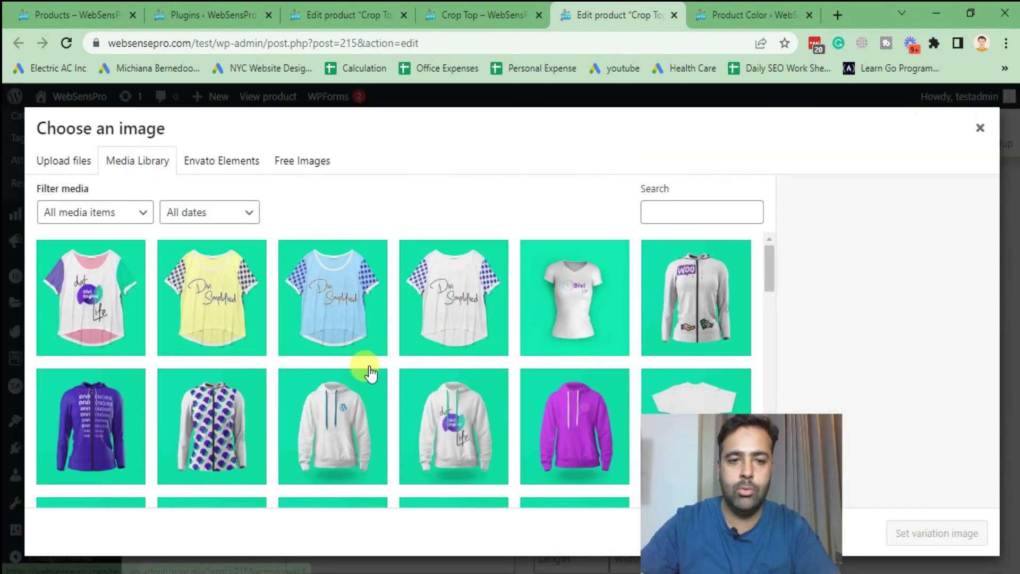
pyautogui.click(370, 374)
pyautogui.click(935, 533)
pyautogui.click(319, 154)
pyautogui.click(211, 297)
pyautogui.click(935, 532)
pyautogui.scroll(-5, 436, 177)
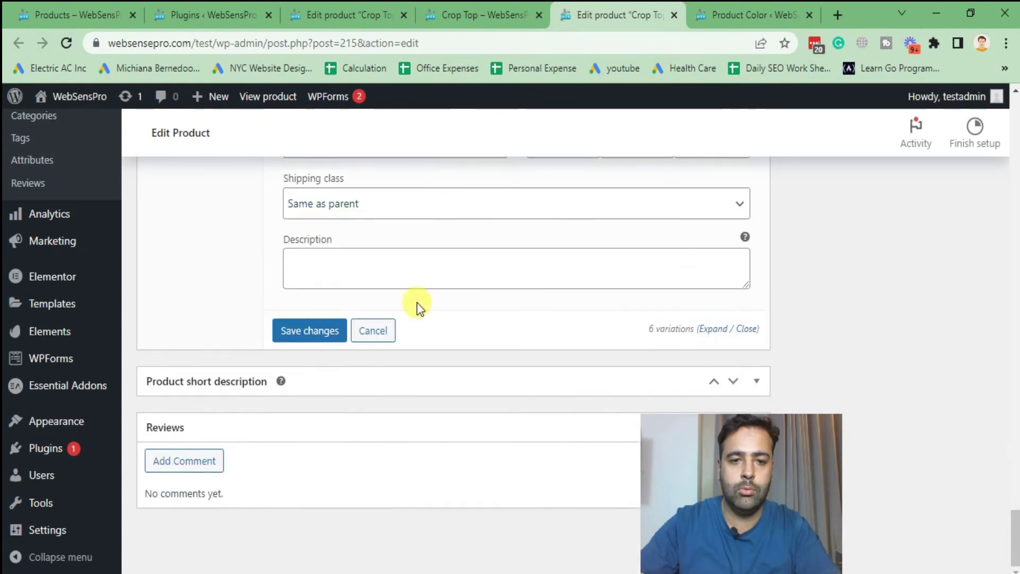
pyautogui.click(302, 339)
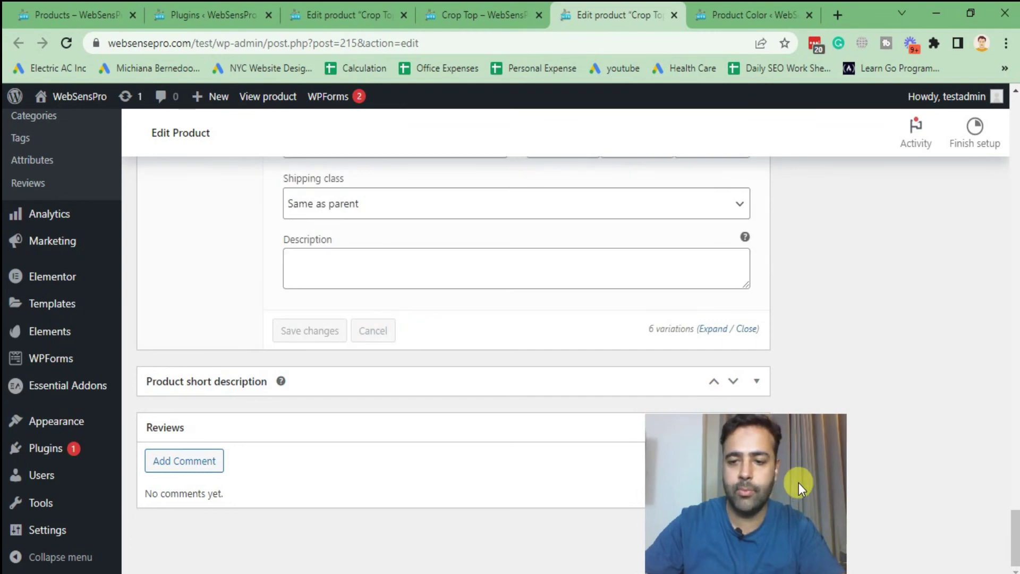
pyautogui.scroll(-3, 690, 404)
# Update the Crop Top product and review its Color and Size attributes.
pyautogui.scroll(10, 659, 441)
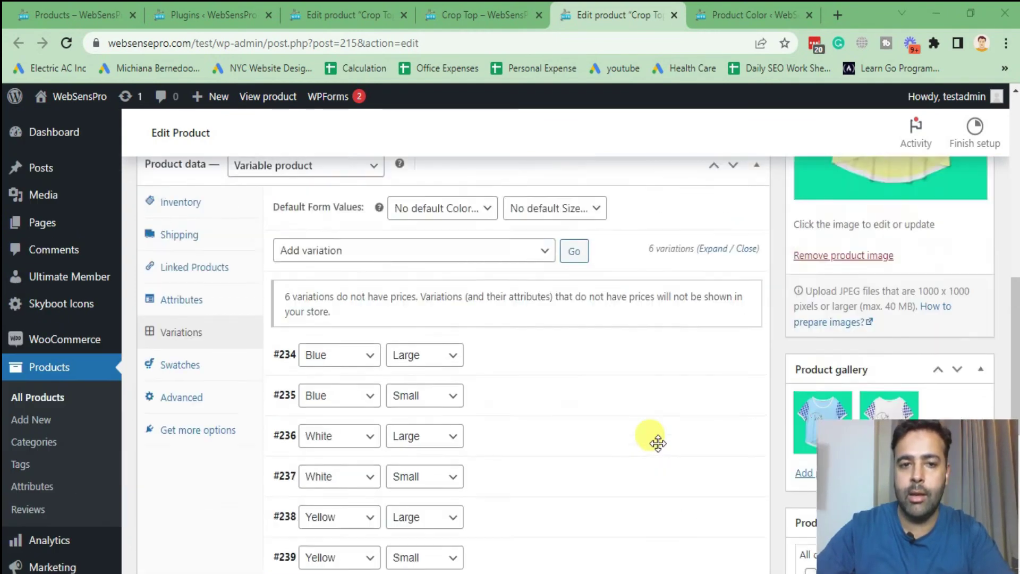
pyautogui.click(961, 304)
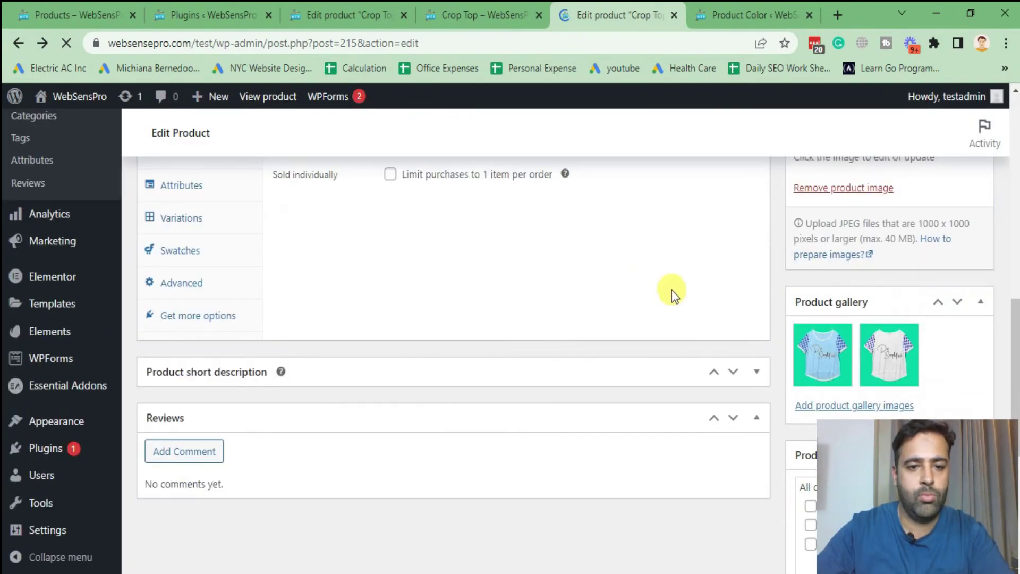
pyautogui.scroll(10, 439, 394)
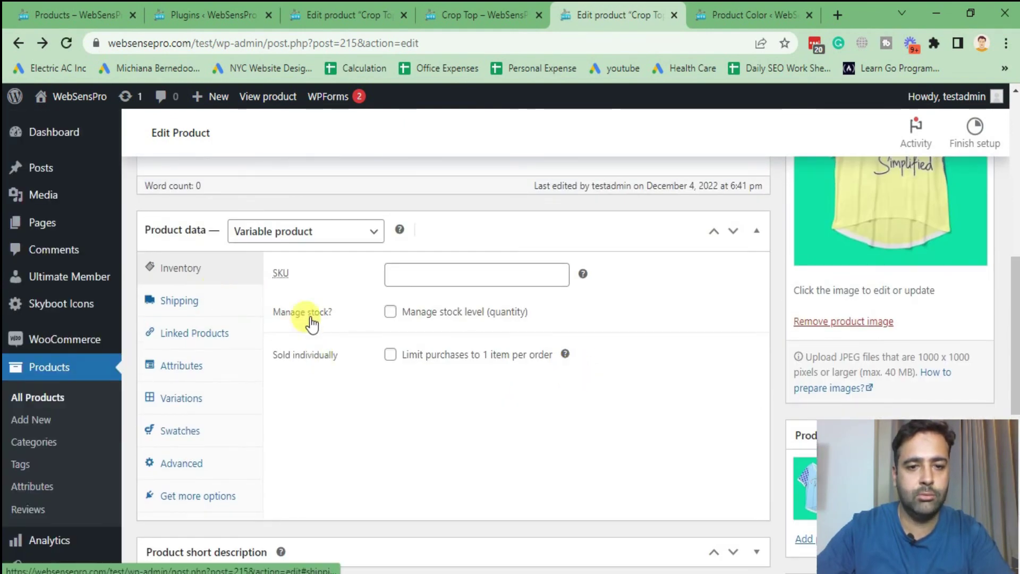
pyautogui.click(202, 367)
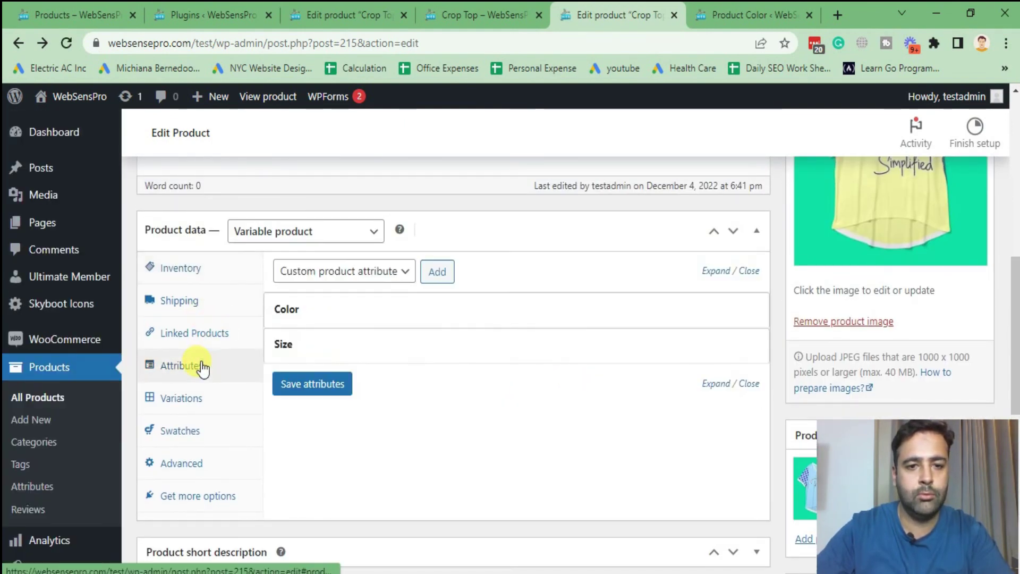
pyautogui.click(342, 272)
pyautogui.click(337, 291)
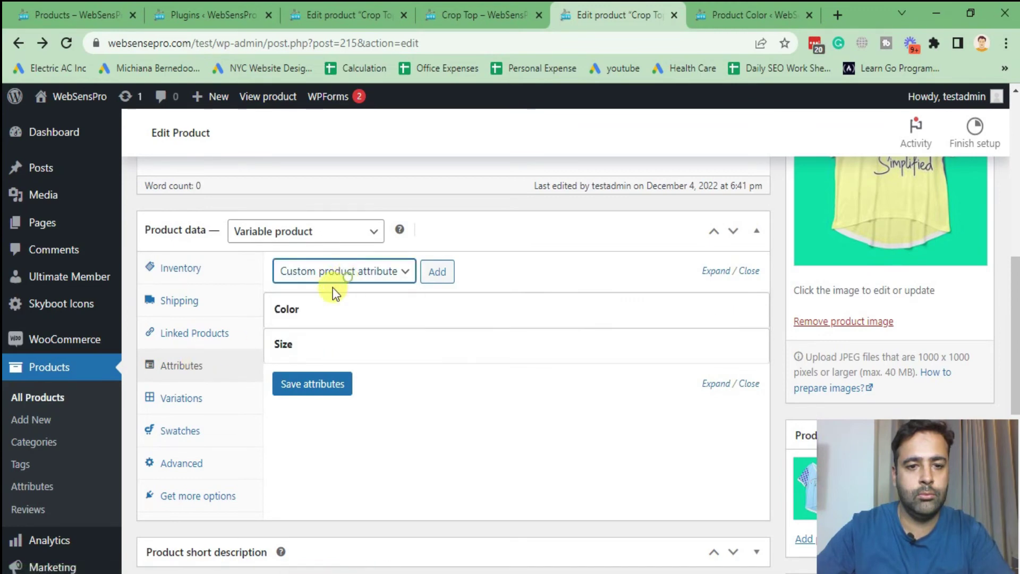
pyautogui.click(204, 404)
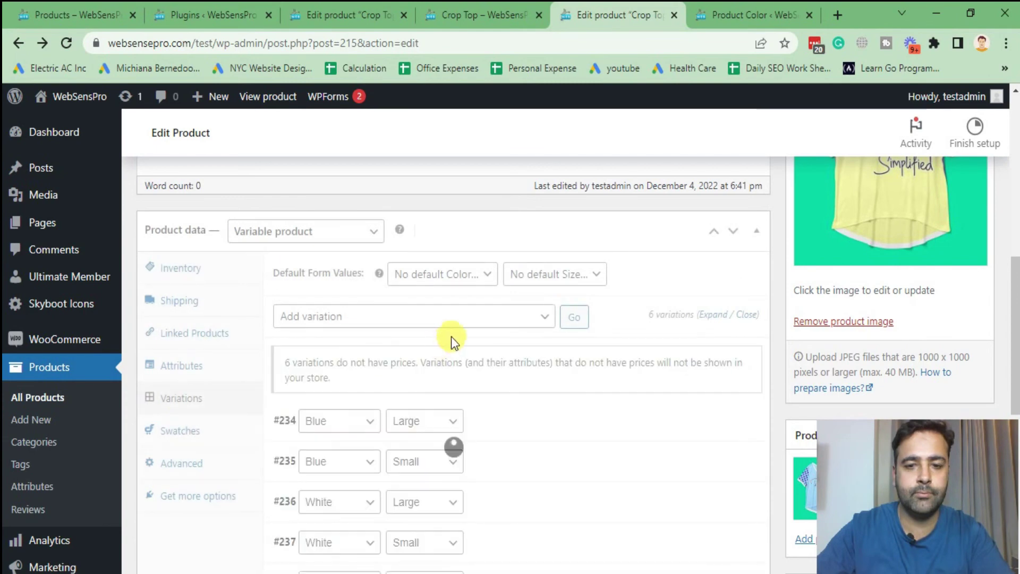
# Bulk-set a regular price of 20 on all six variations and update the product.
pyautogui.click(485, 323)
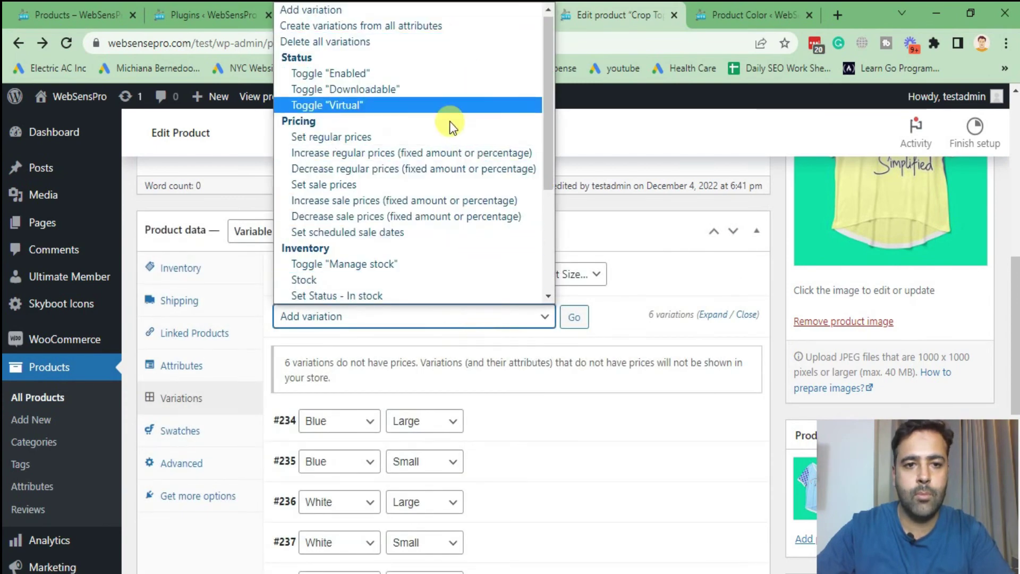
pyautogui.click(365, 139)
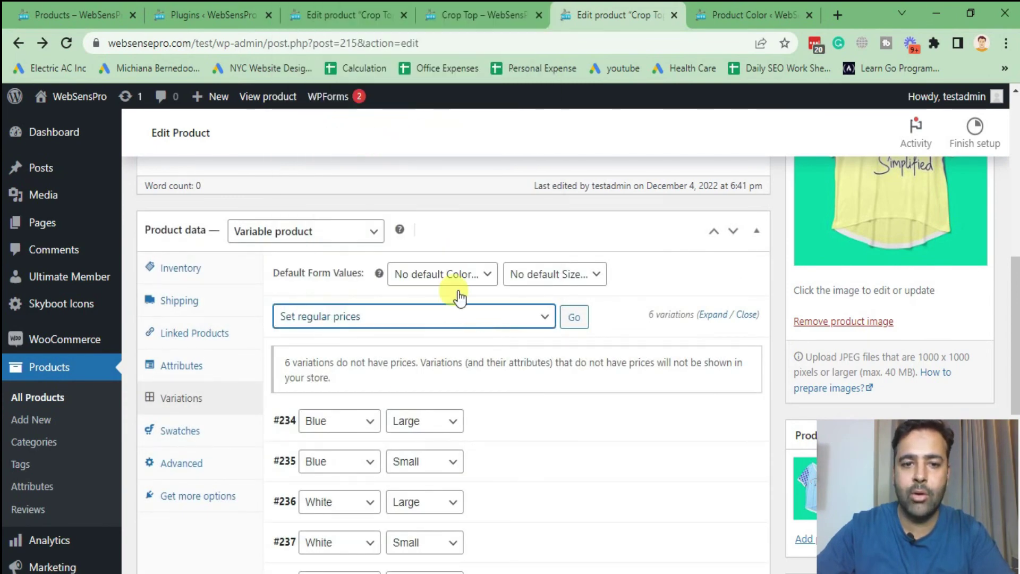
pyautogui.click(576, 319)
pyautogui.write('20')
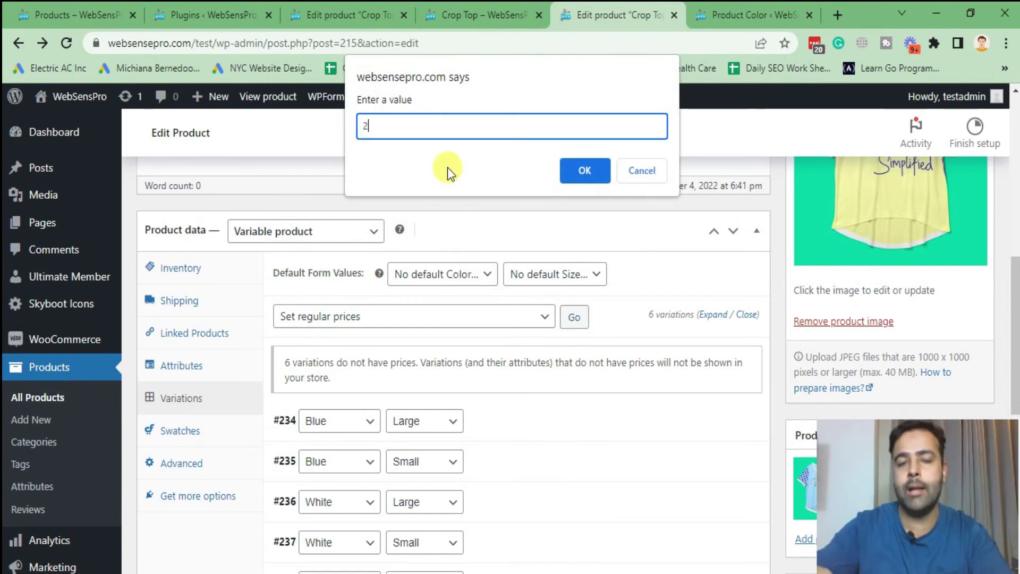
pyautogui.click(600, 176)
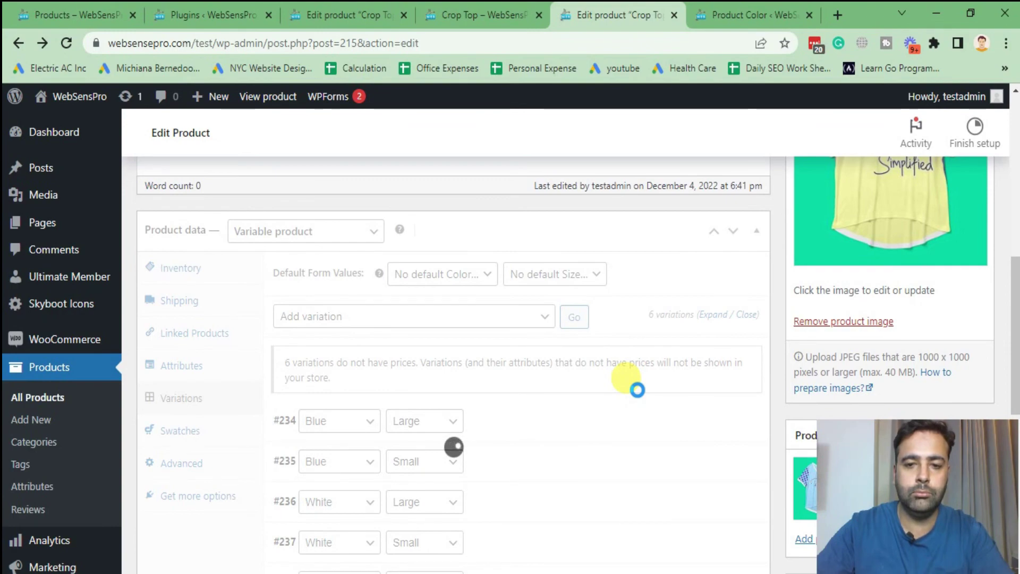
pyautogui.scroll(7, 724, 342)
pyautogui.scroll(-4, 880, 308)
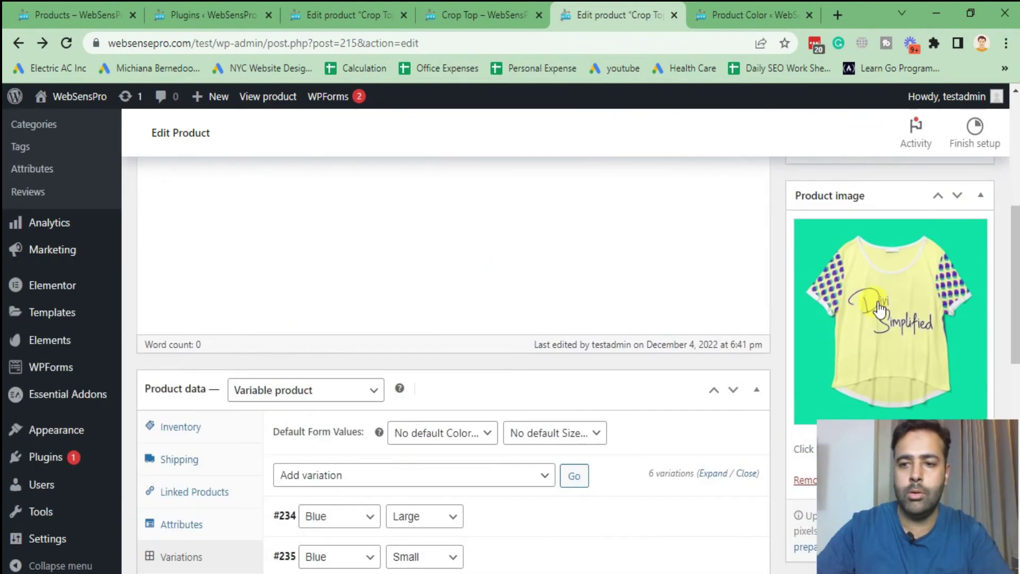
pyautogui.scroll(6, 956, 314)
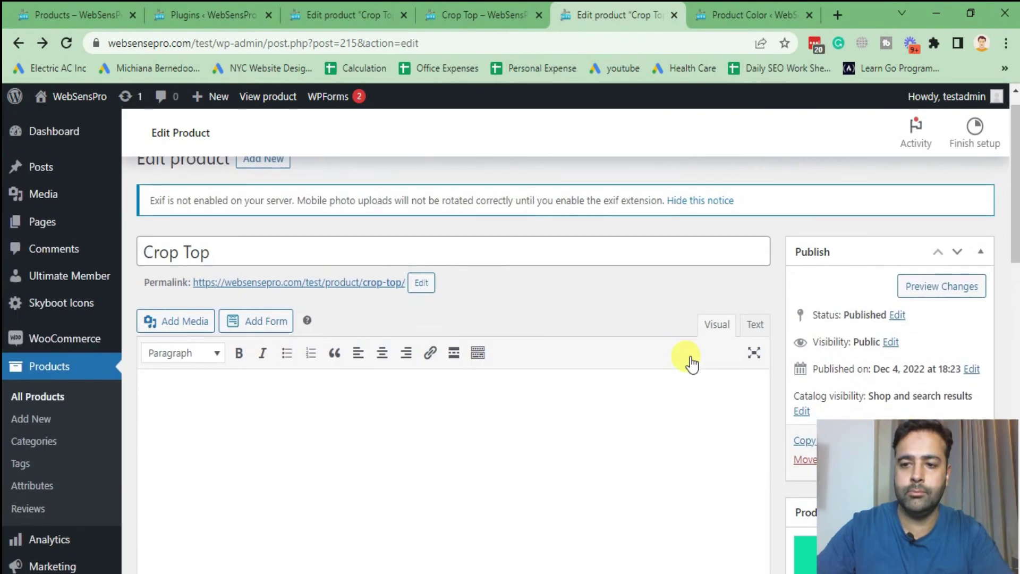
pyautogui.scroll(-3, 691, 362)
pyautogui.press('Return')
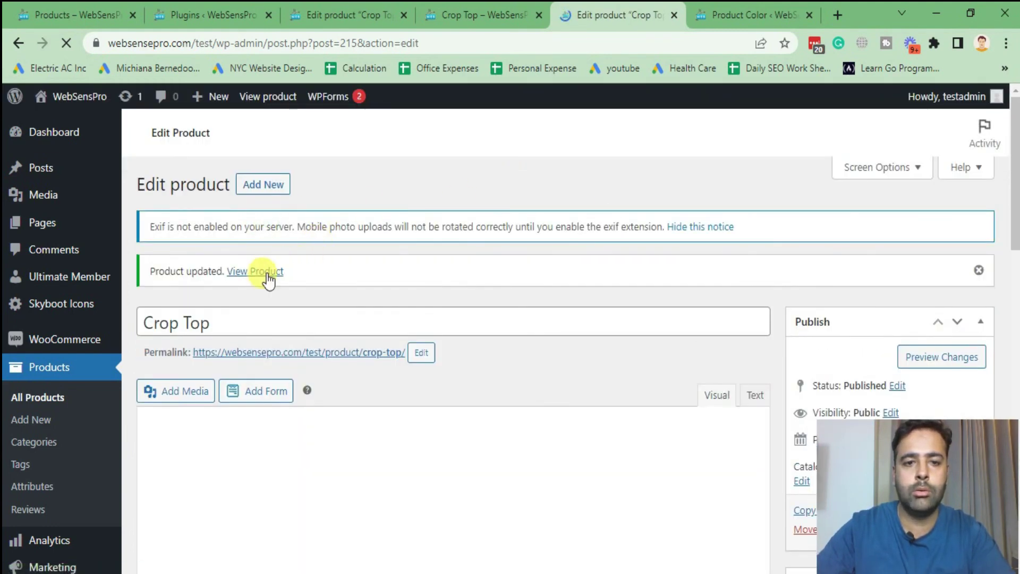
# Open the Crop Top's live page from the View Product link in a new tab.
pyautogui.keyDown('ctrl'); pyautogui.click(268, 278); pyautogui.keyUp('ctrl')
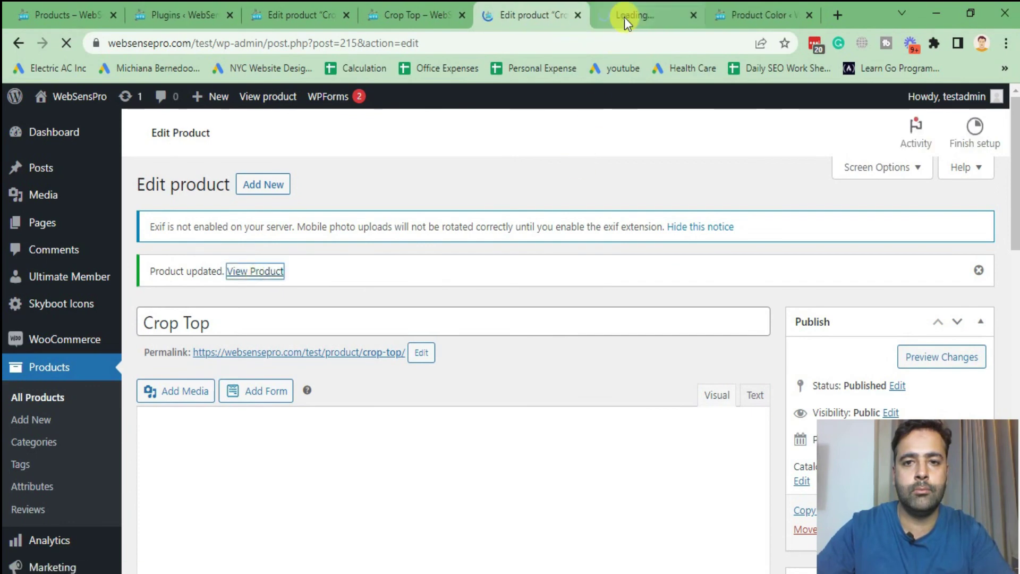
pyautogui.click(624, 18)
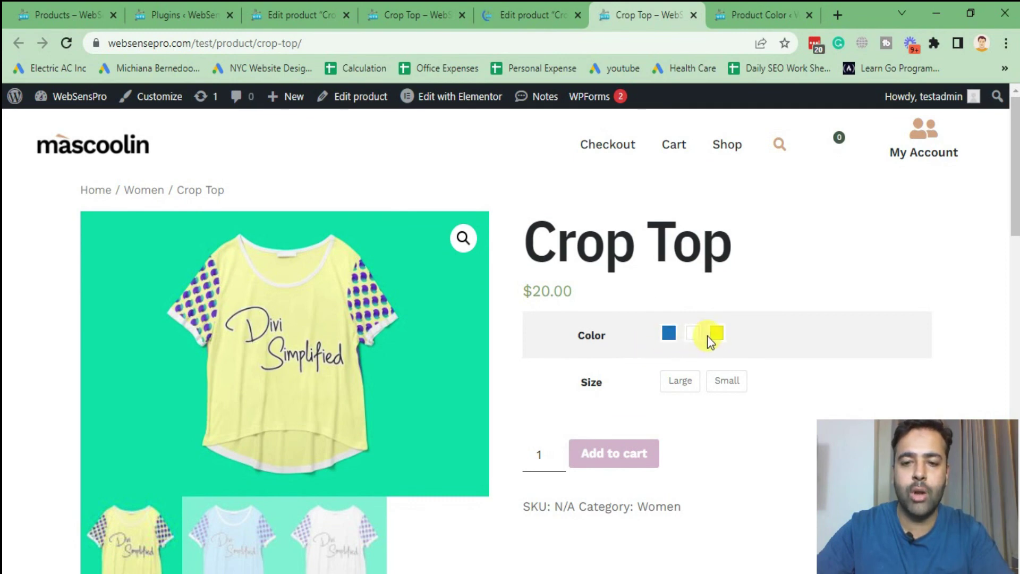
# Try the White, Yellow and Blue swatches to confirm the image switches, then go to Shop.
pyautogui.scroll(-3, 783, 308)
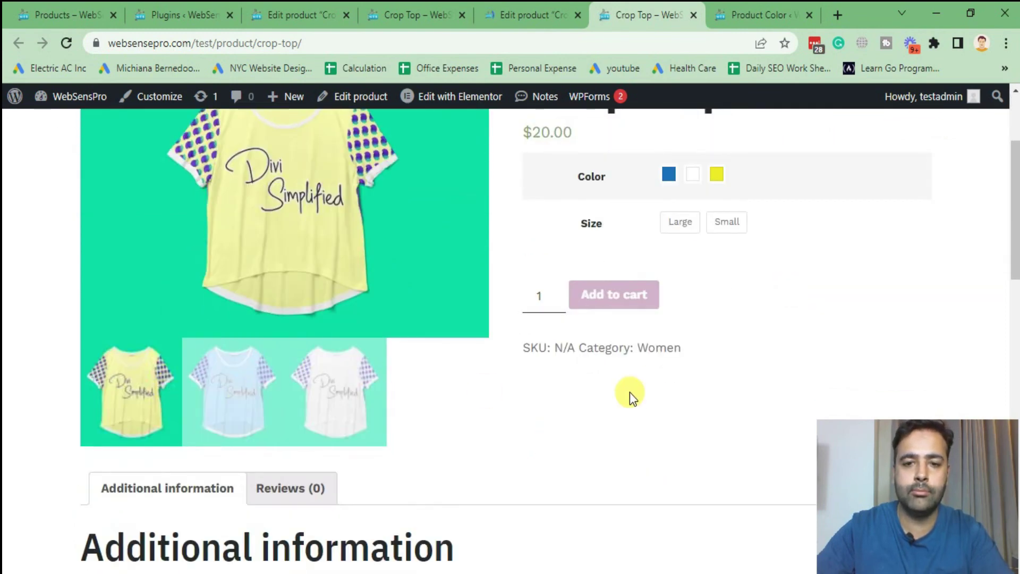
pyautogui.scroll(3, 632, 395)
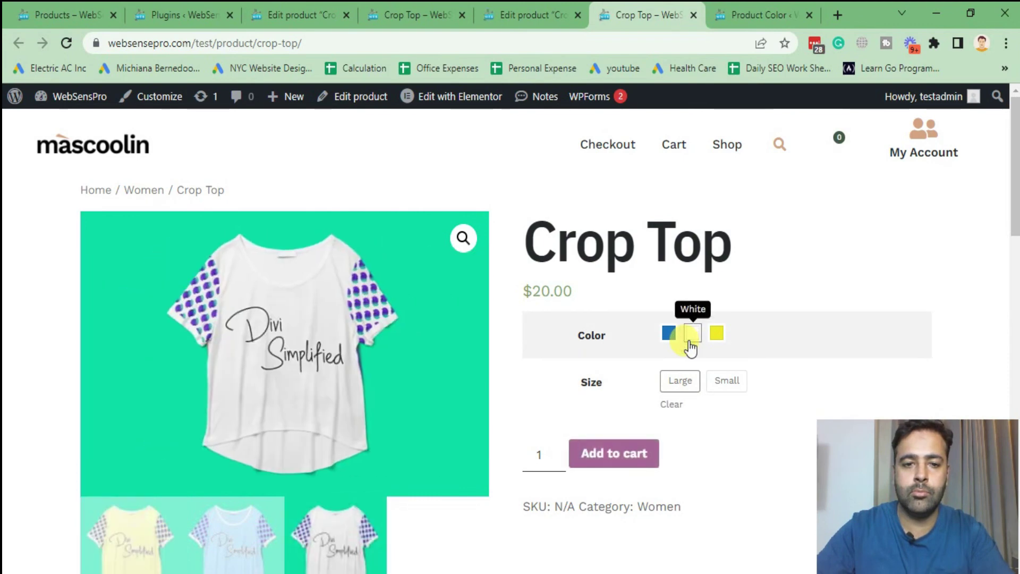
pyautogui.click(662, 342)
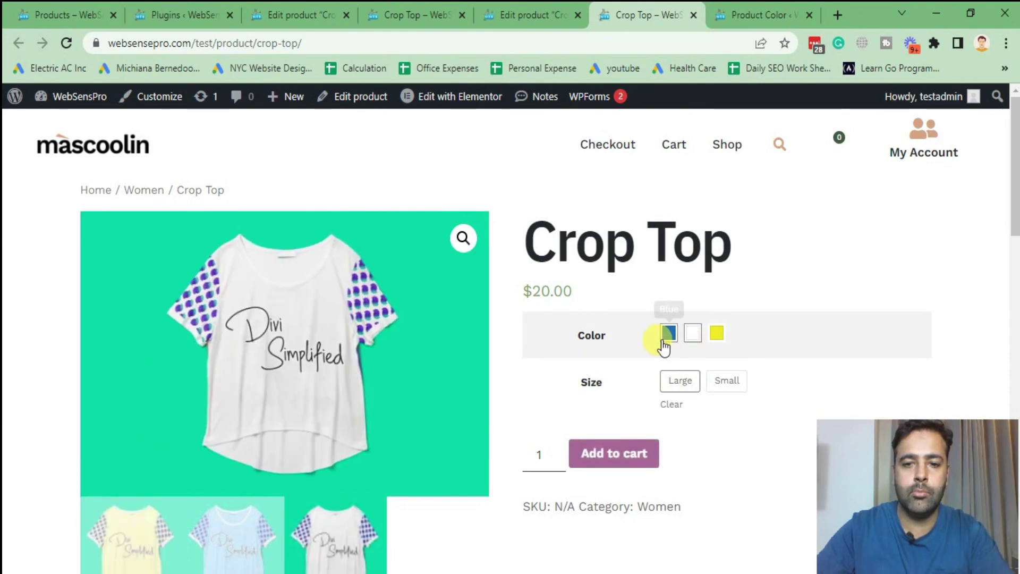
pyautogui.click(717, 339)
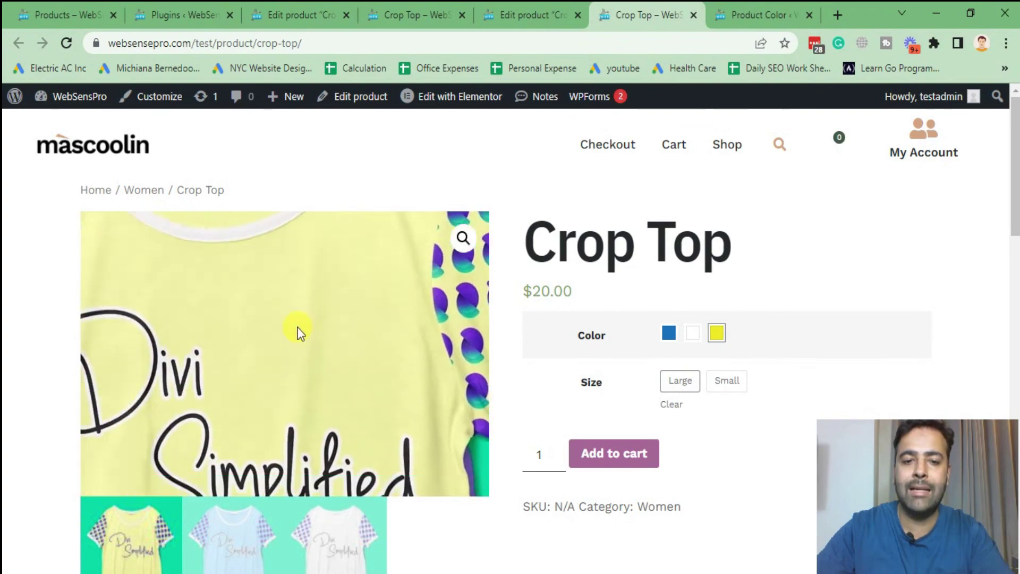
pyautogui.click(669, 335)
pyautogui.click(726, 152)
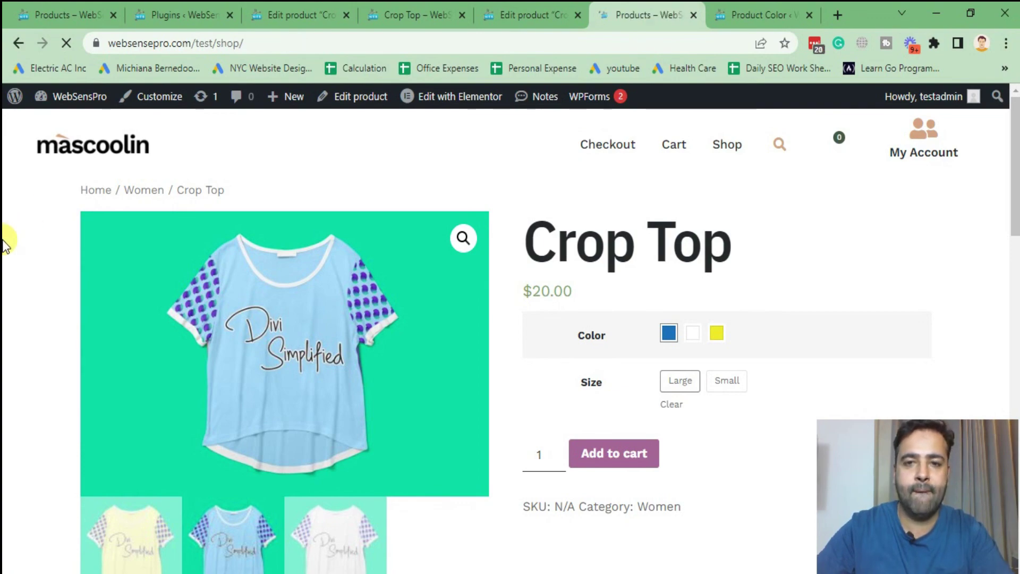
# Check the colour swatches on the Divi Simplified Crop-top shop card, then go back to the Product Color terms.
pyautogui.scroll(-6, 4, 243)
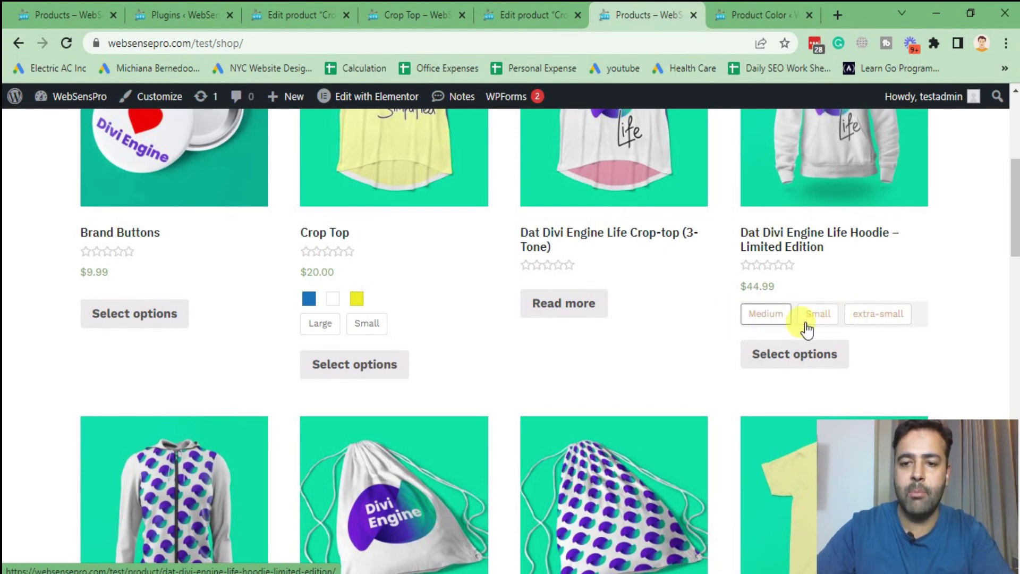
pyautogui.scroll(-5, 935, 279)
pyautogui.scroll(-5, 546, 334)
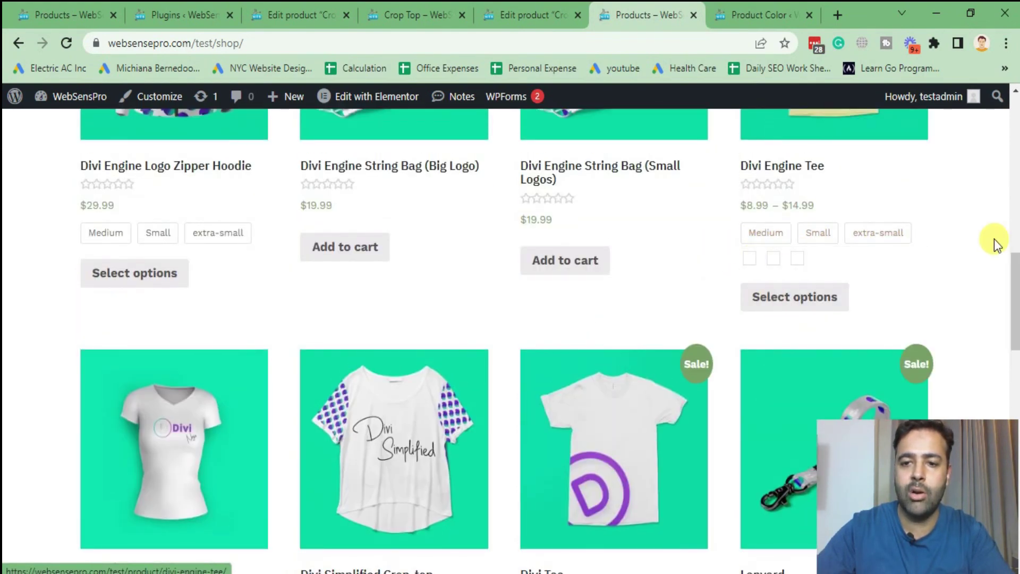
pyautogui.scroll(-9, 996, 243)
pyautogui.scroll(3, 452, 271)
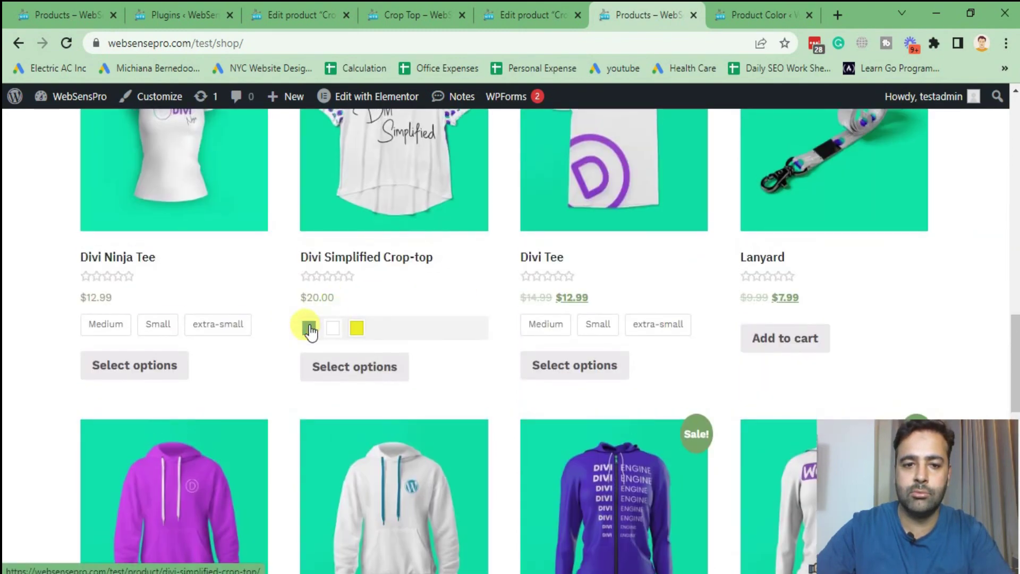
pyautogui.click(357, 330)
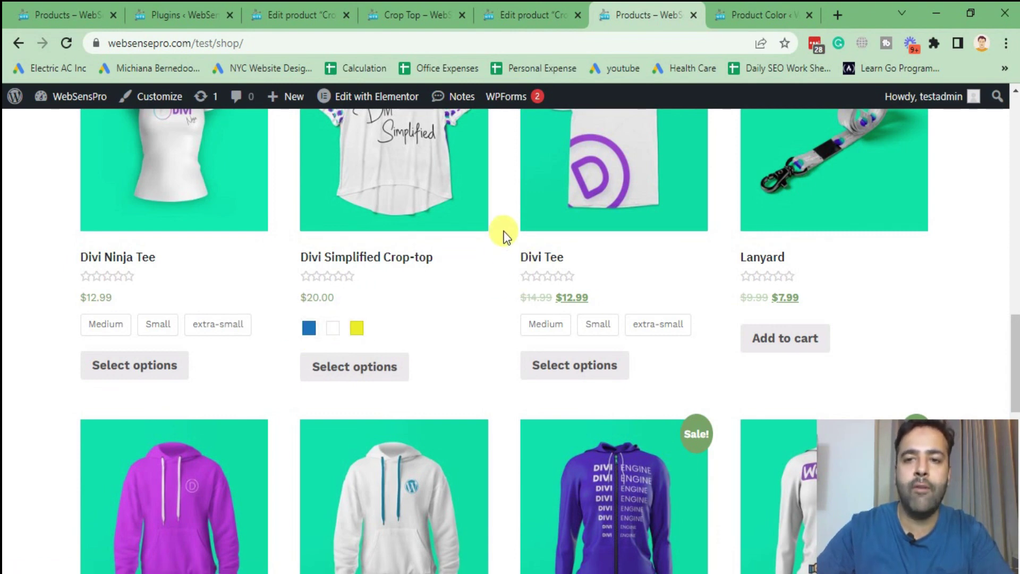
pyautogui.click(753, 14)
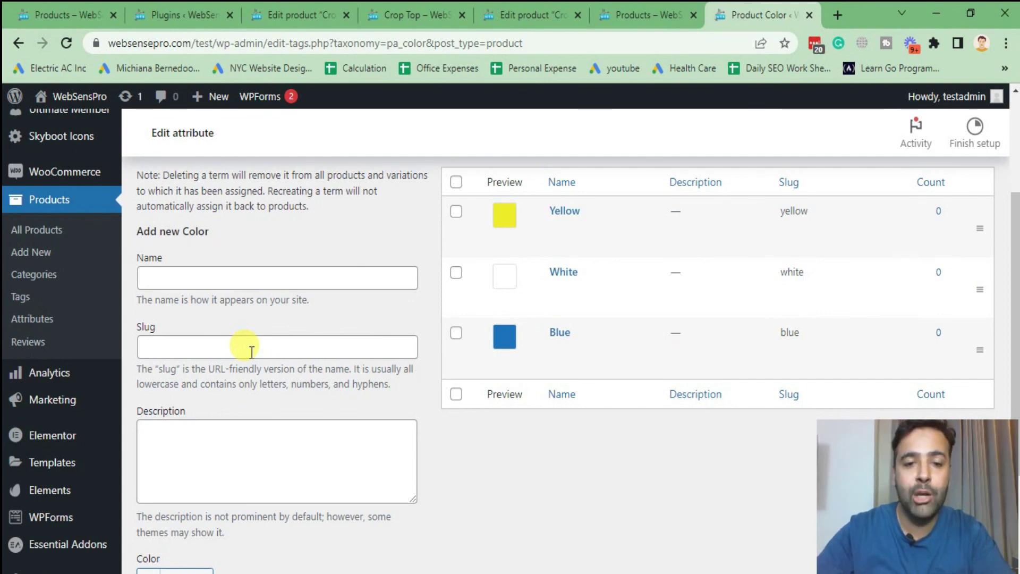
pyautogui.scroll(3, 247, 348)
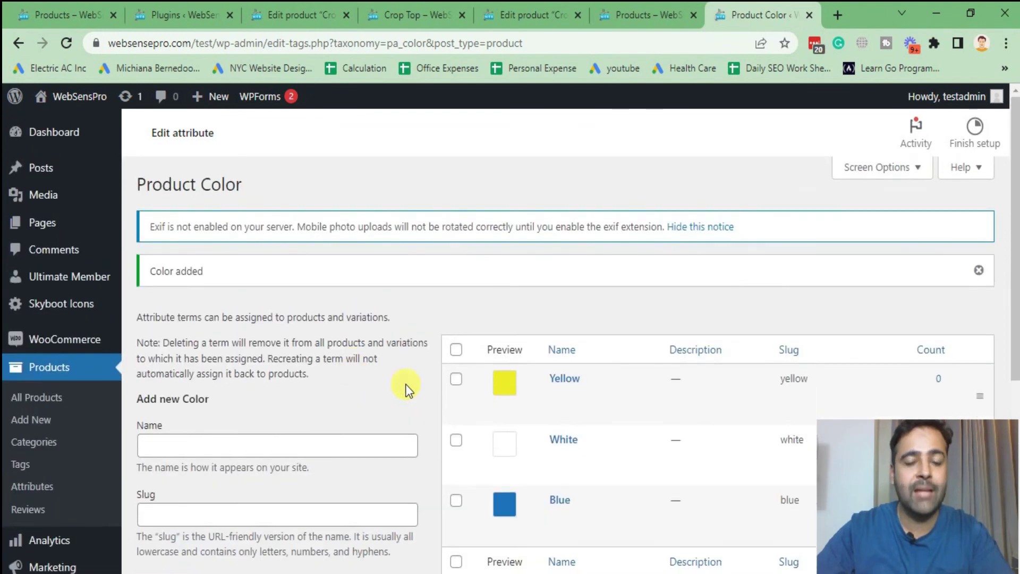